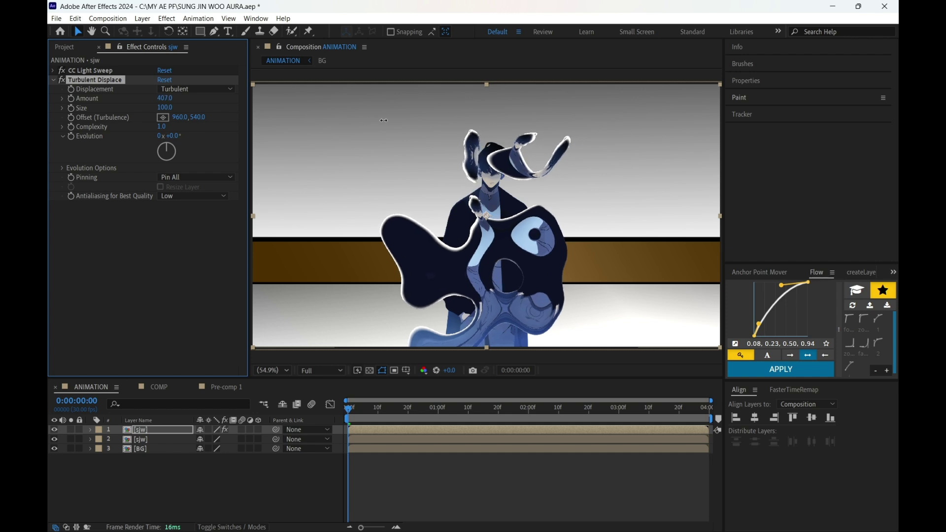
# Set the CC Light Sweep effect's Light Reception to Cutout on the top character layer
pyautogui.click(54, 71)
pyautogui.click(195, 177)
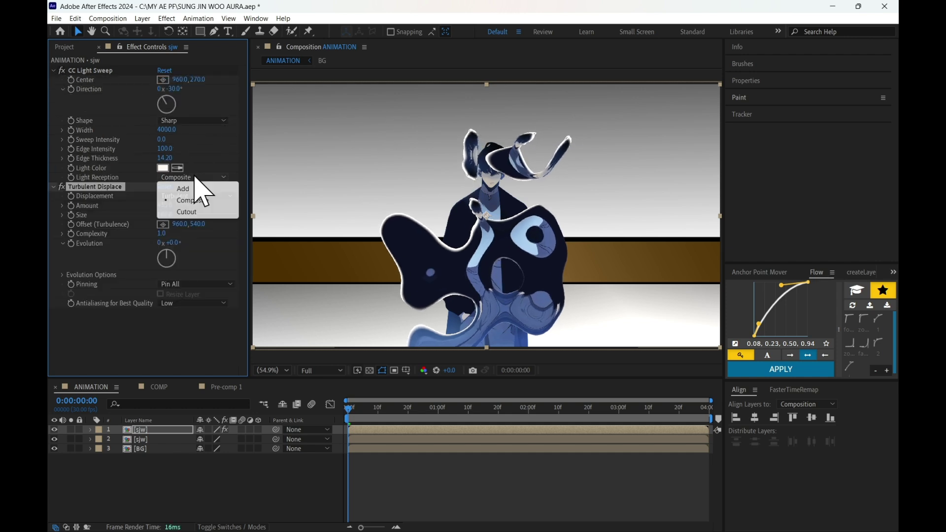
pyautogui.click(188, 212)
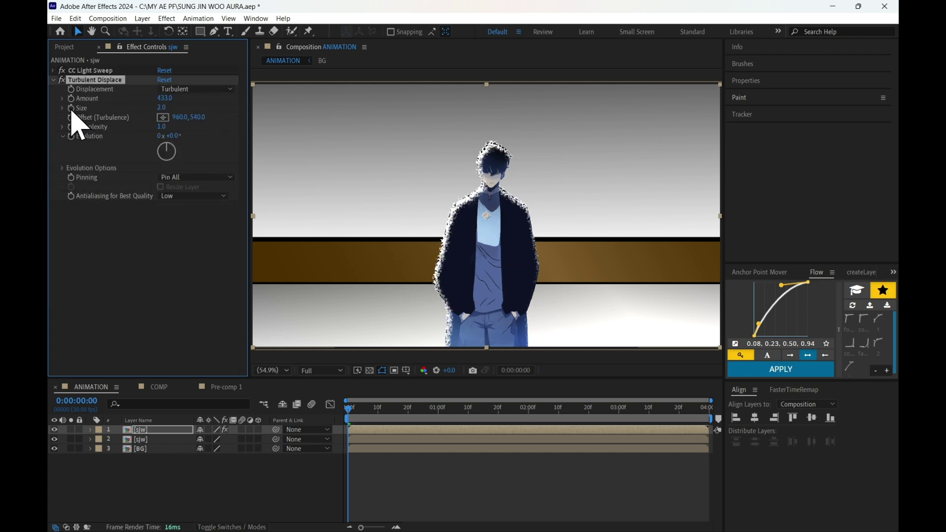
# Keyframe Turbulent Displace's Size from 2 at the first frame to 208 at 0:00:03:29, and set Complexity to 7.5 and Evolution to 134°
pyautogui.moveTo(381, 415); pyautogui.dragTo(774, 433)
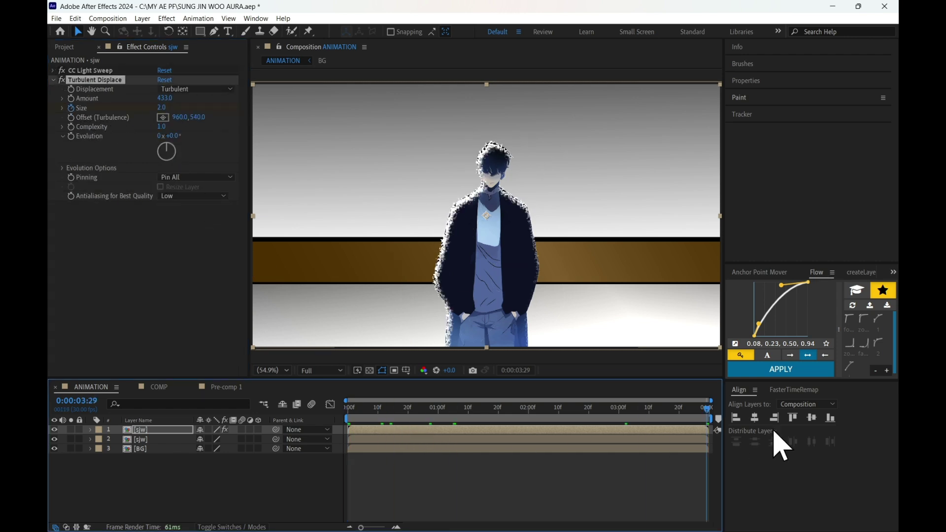
pyautogui.moveTo(159, 109); pyautogui.dragTo(257, 119)
pyautogui.moveTo(161, 126); pyautogui.dragTo(202, 126)
pyautogui.moveTo(112, 125); pyautogui.dragTo(49, 153)
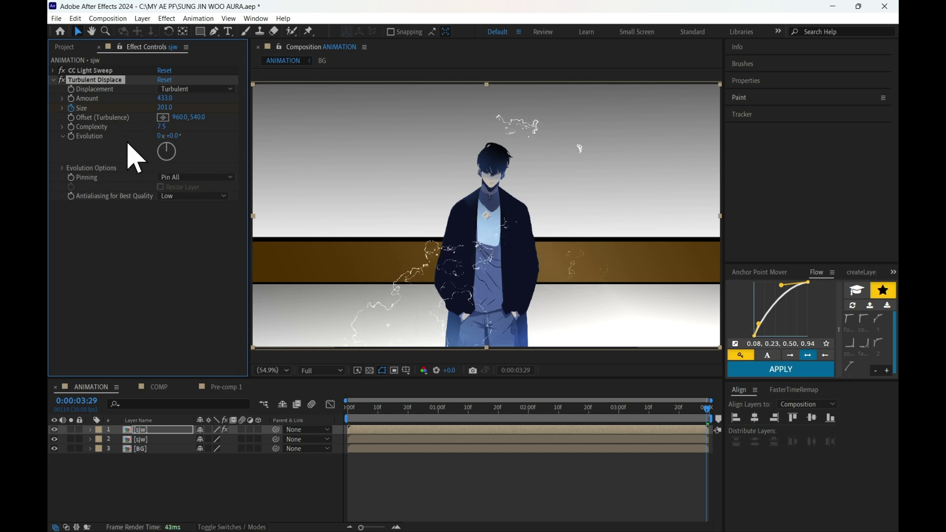
pyautogui.moveTo(173, 163)
pyautogui.mouseDown()
pyautogui.moveTo(173, 143)
pyautogui.moveTo(169, 164)
pyautogui.moveTo(180, 173)
pyautogui.mouseUp()
# Reveal the Size keyframes, preview the displacement and ease the keyframes with the saved curve 0.02, 0.43, 0.50, 0.94
pyautogui.press('u')
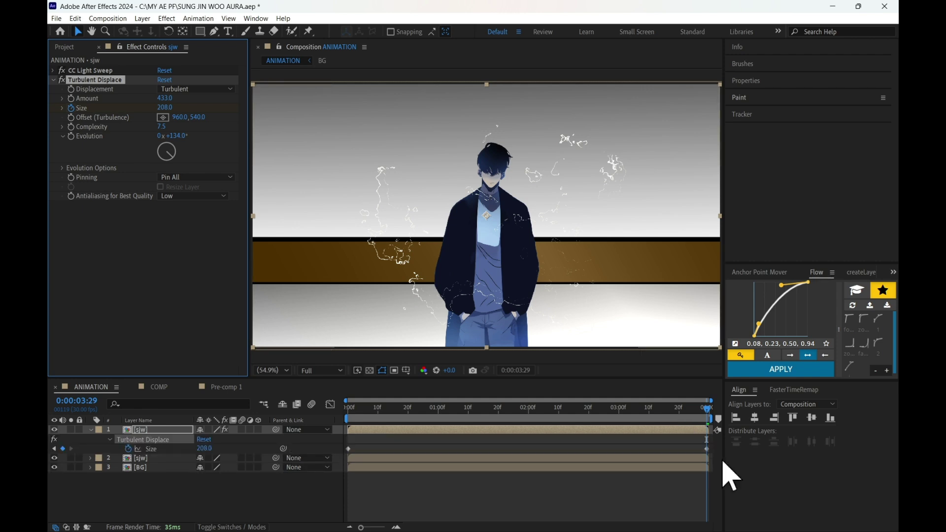
pyautogui.press('space')
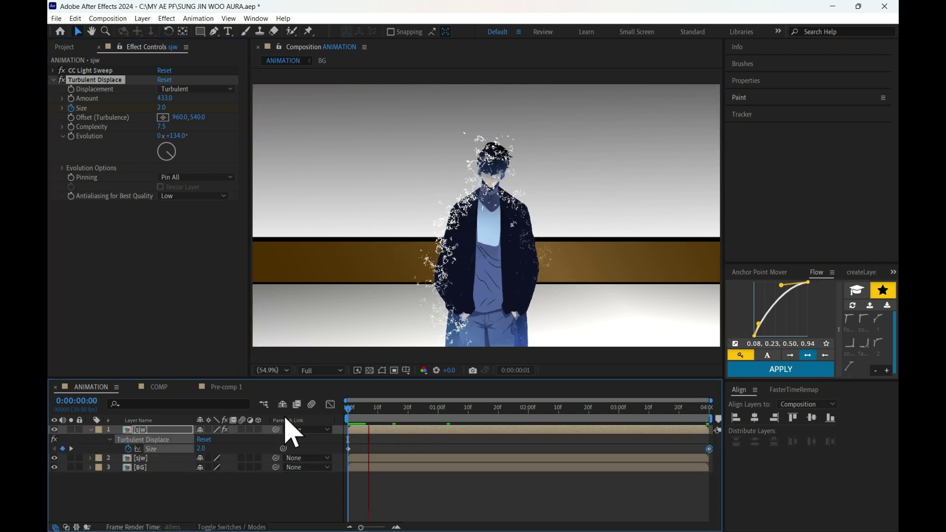
pyautogui.press('space')
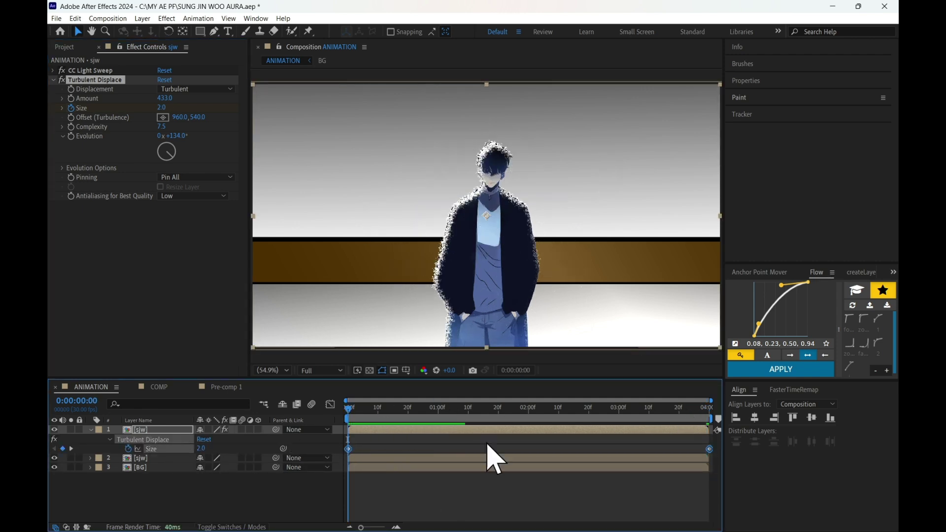
pyautogui.click(879, 329)
pyautogui.moveTo(369, 405); pyautogui.dragTo(494, 385)
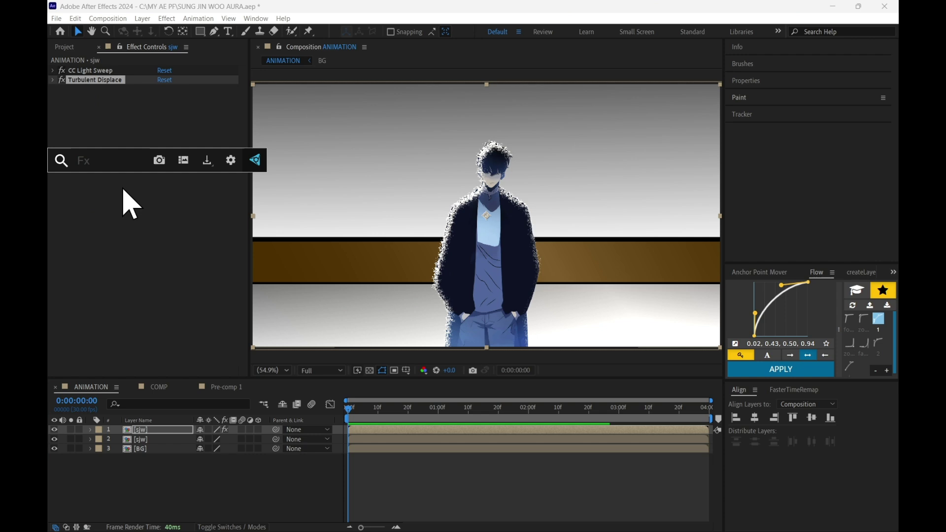
# Add the CC Mr. Mercury effect to the top character layer and set its Velocity to 1.1
pyautogui.write('merc')
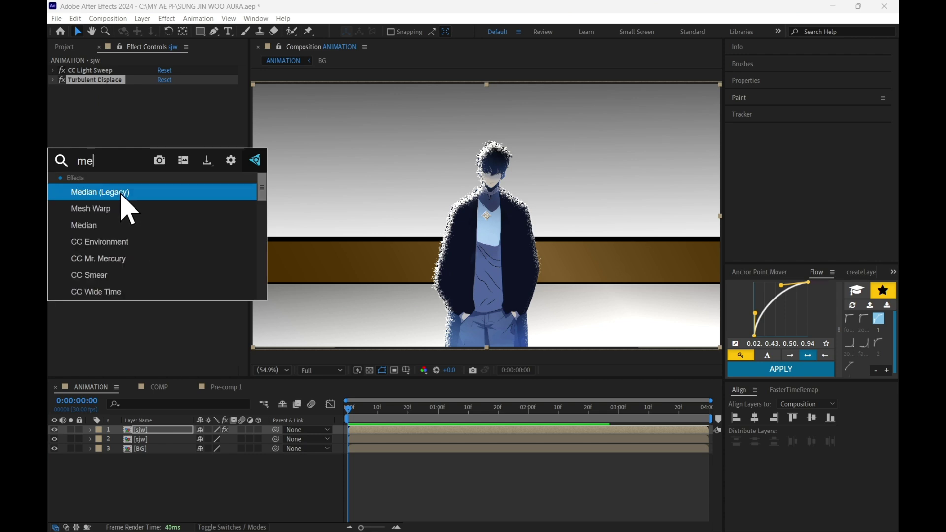
pyautogui.press('Return')
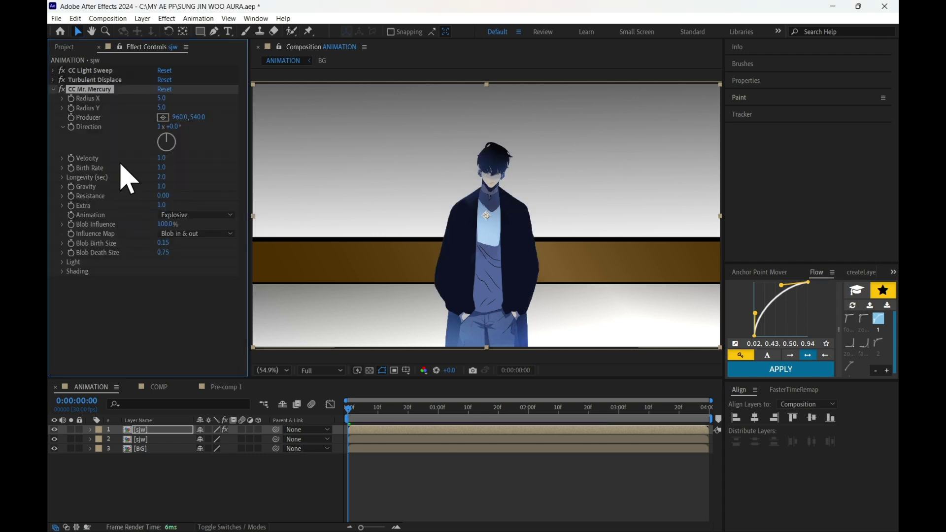
pyautogui.press('space')
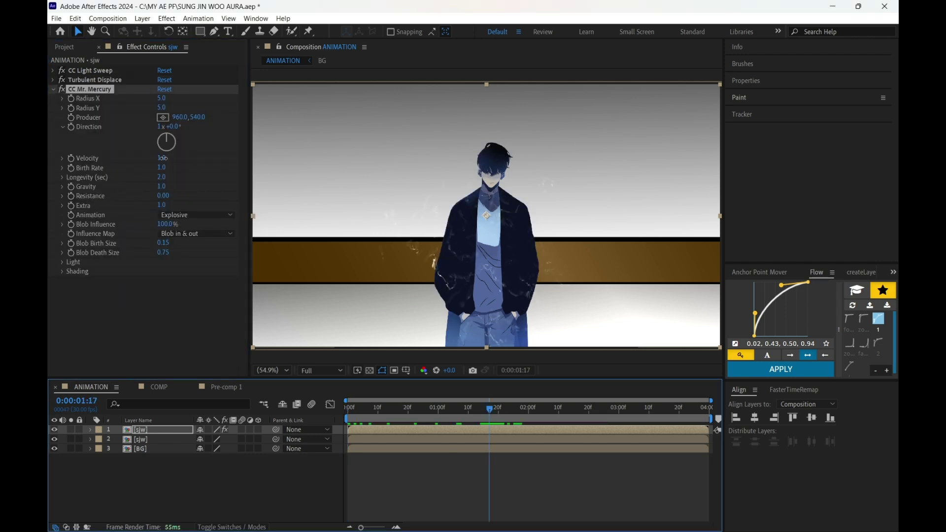
pyautogui.moveTo(163, 158); pyautogui.dragTo(167, 158)
# Change the CC Light Sweep light color to light blue 469EFF
pyautogui.click(53, 71)
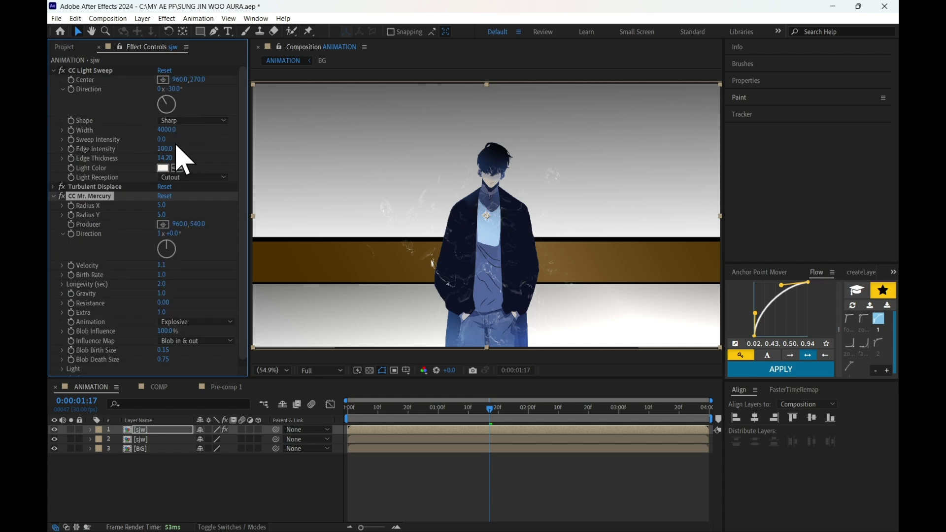
pyautogui.click(166, 170)
pyautogui.moveTo(604, 257); pyautogui.dragTo(711, 196)
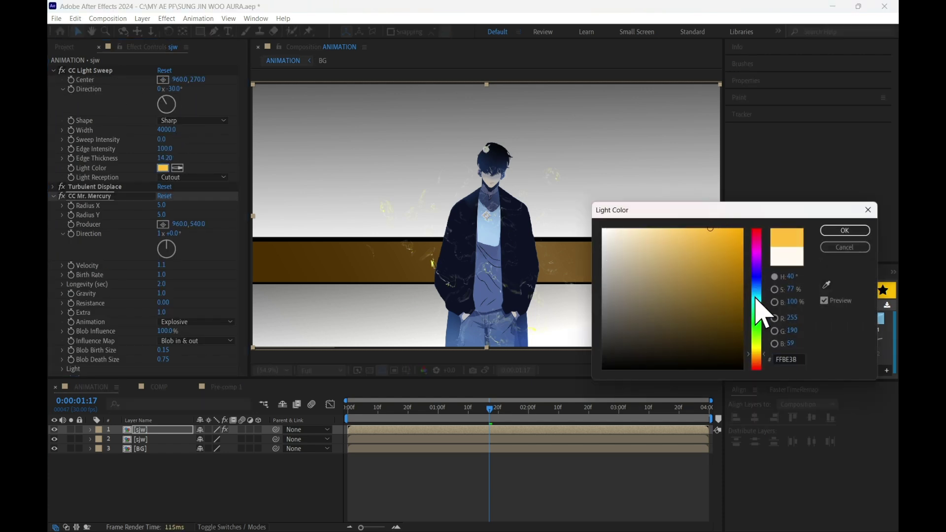
pyautogui.moveTo(757, 299)
pyautogui.mouseDown()
pyautogui.moveTo(763, 308)
pyautogui.moveTo(757, 288)
pyautogui.mouseUp()
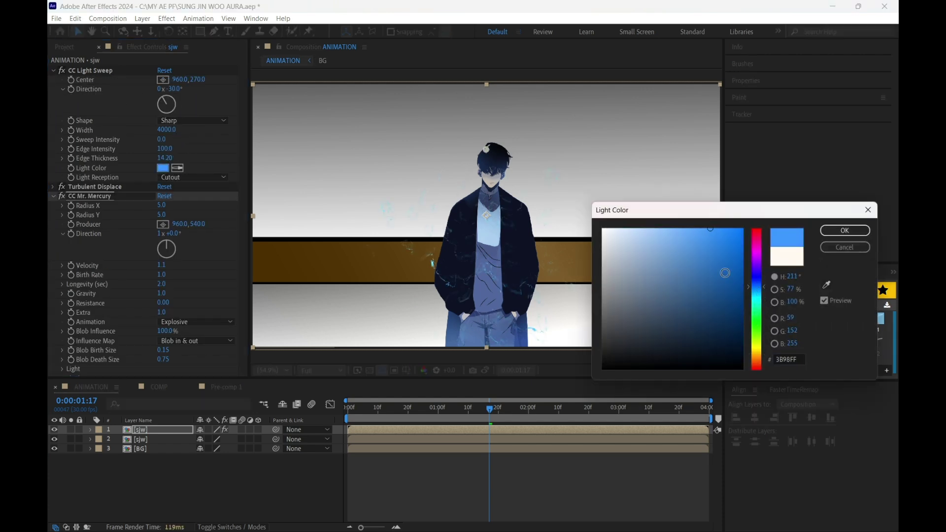
pyautogui.click(845, 231)
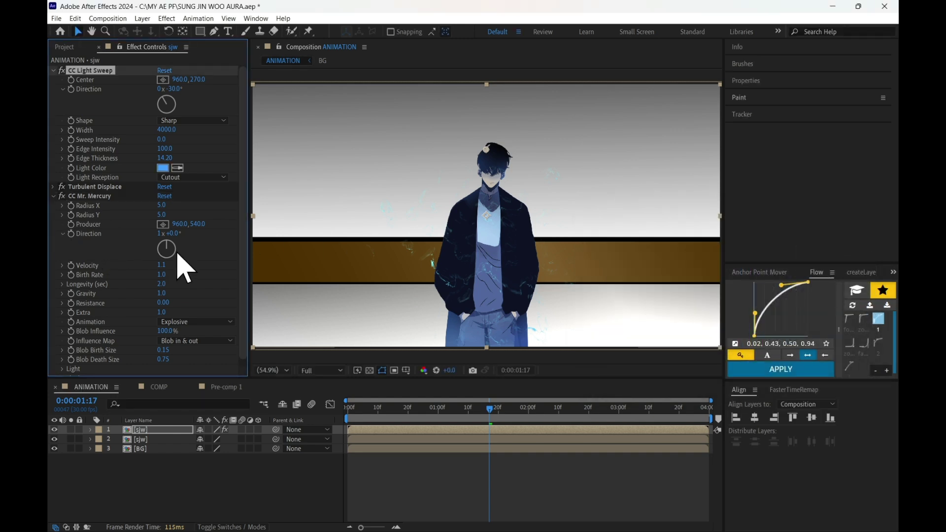
# Set CC Mr. Mercury's Gravity to about -0.9, comparing other values at several frames, and preview the particles from the start
pyautogui.moveTo(165, 298); pyautogui.dragTo(154, 295)
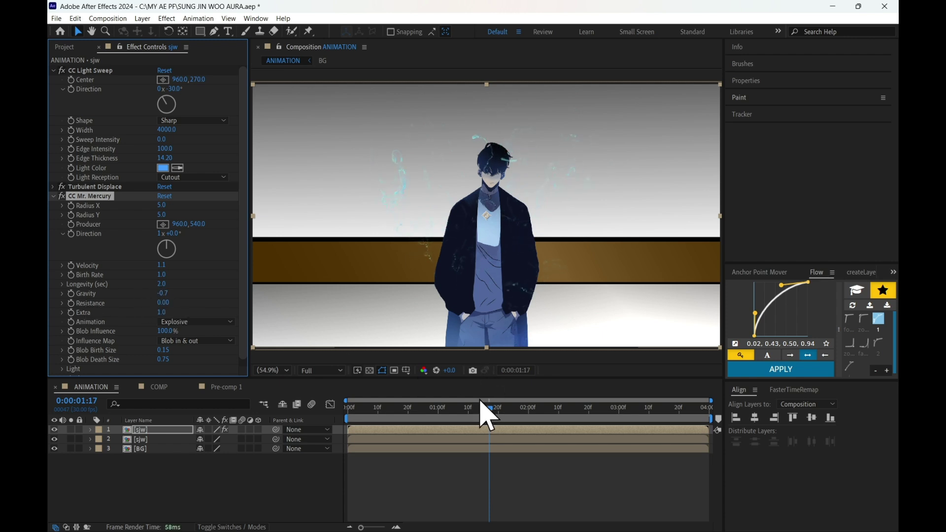
pyautogui.moveTo(479, 400)
pyautogui.mouseDown()
pyautogui.moveTo(467, 407)
pyautogui.moveTo(481, 407)
pyautogui.mouseUp()
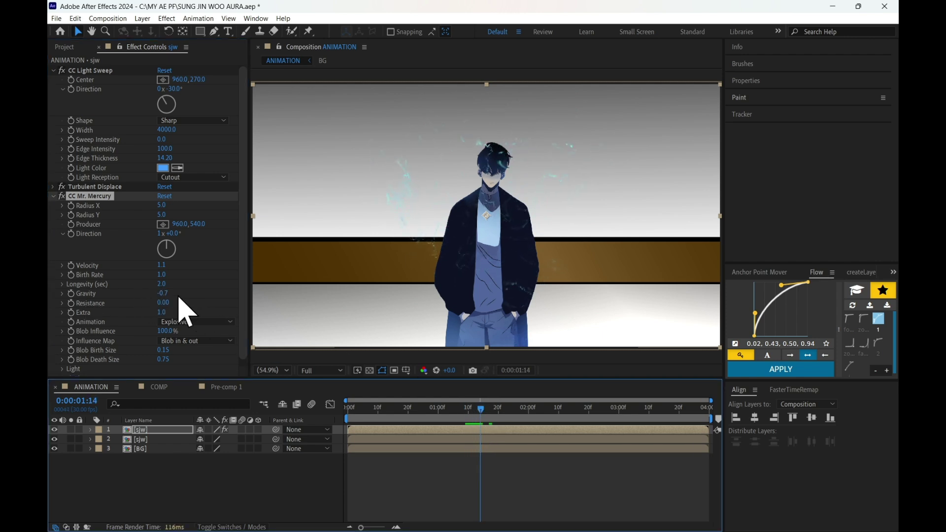
pyautogui.moveTo(163, 293); pyautogui.dragTo(272, 298)
pyautogui.click(499, 413)
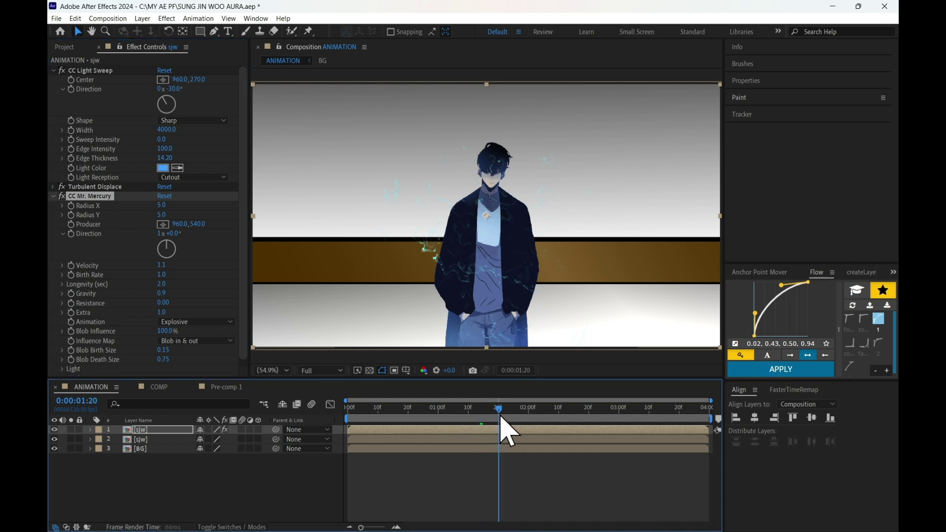
pyautogui.moveTo(499, 417); pyautogui.dragTo(508, 418)
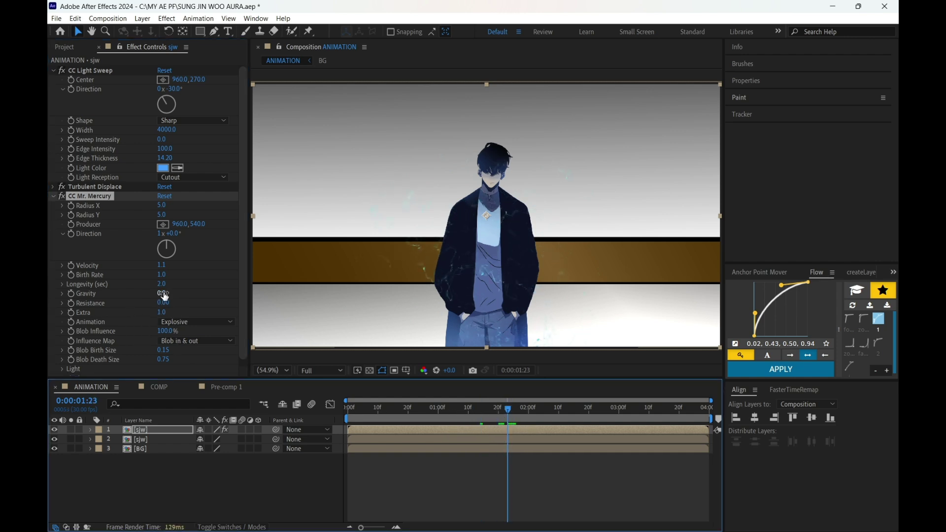
pyautogui.moveTo(165, 296); pyautogui.dragTo(102, 317)
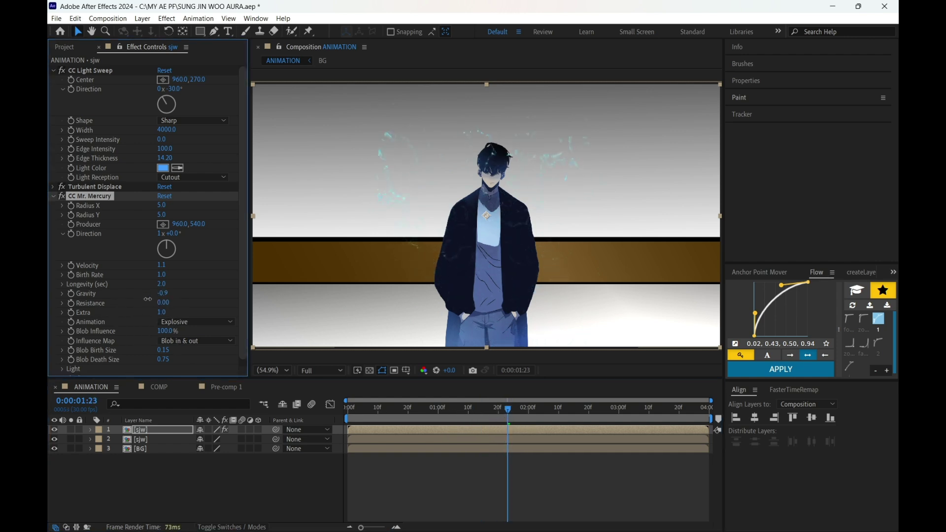
pyautogui.moveTo(505, 410); pyautogui.dragTo(314, 409)
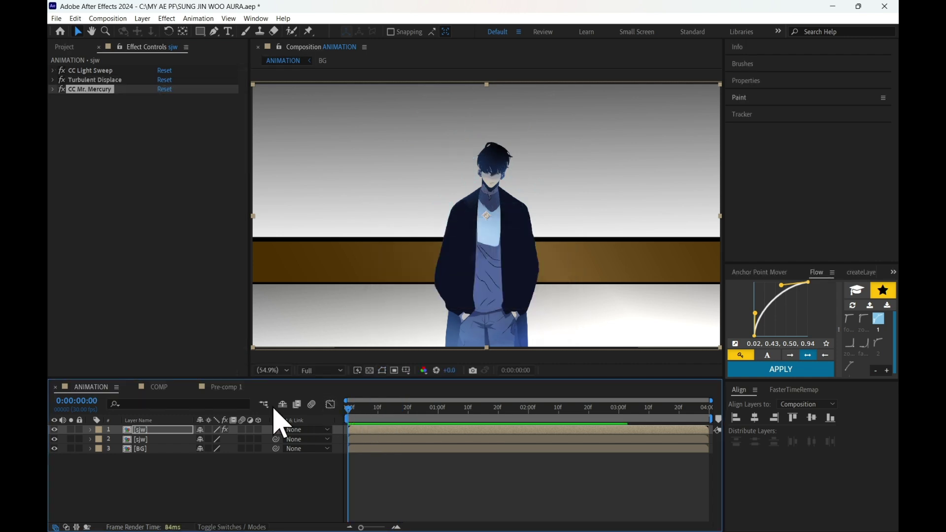
pyautogui.press('space')
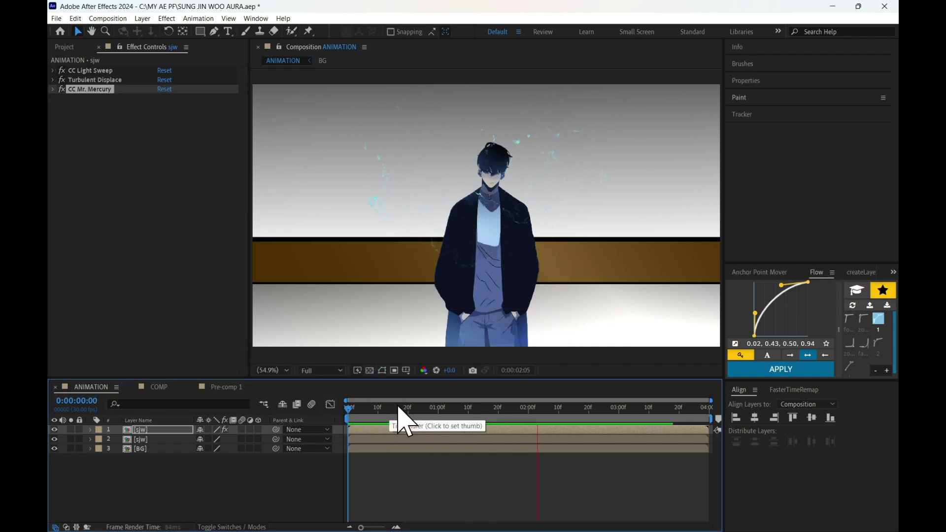
# At 0:00:01:16, add S_Glow with Brightness 7.05, Threshold 0.27, Glow Width 76 and an increased Width Blue
pyautogui.click(486, 419)
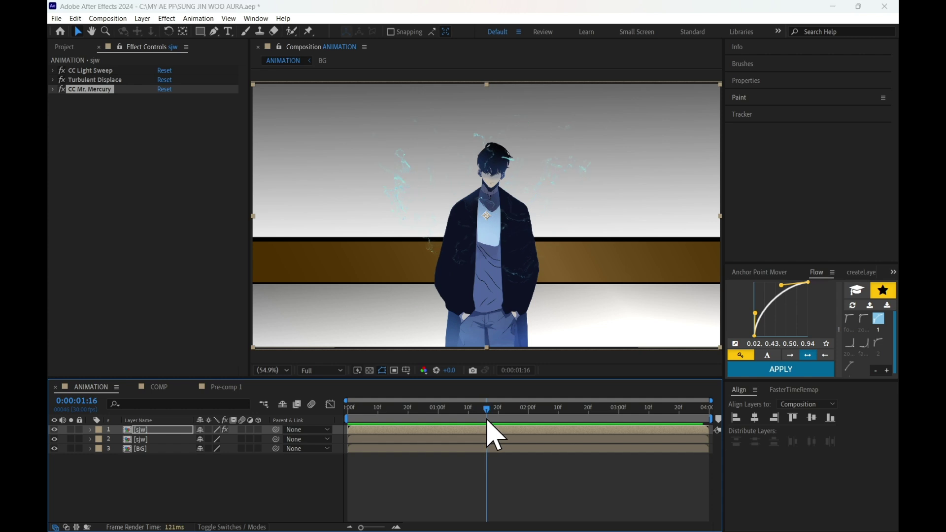
pyautogui.hotkey('ctrl', 'space')
pyautogui.write('glo')
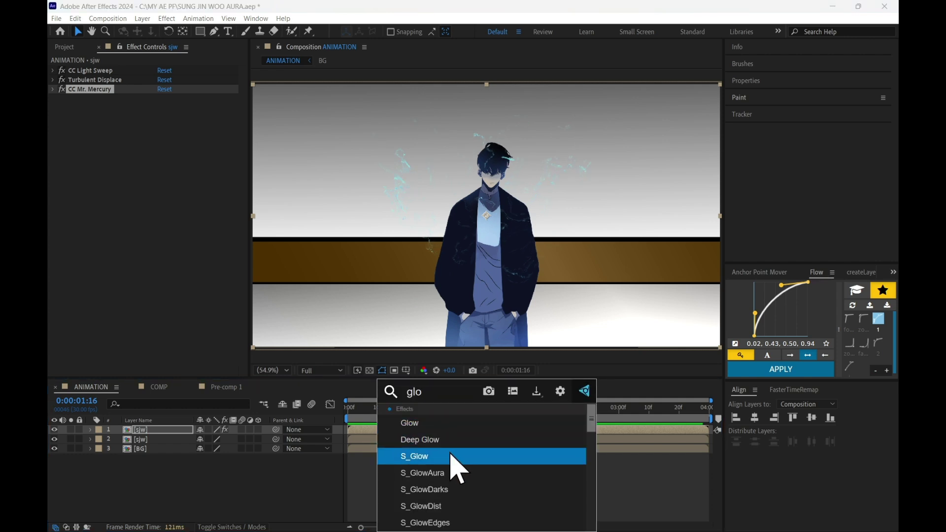
pyautogui.click(451, 455)
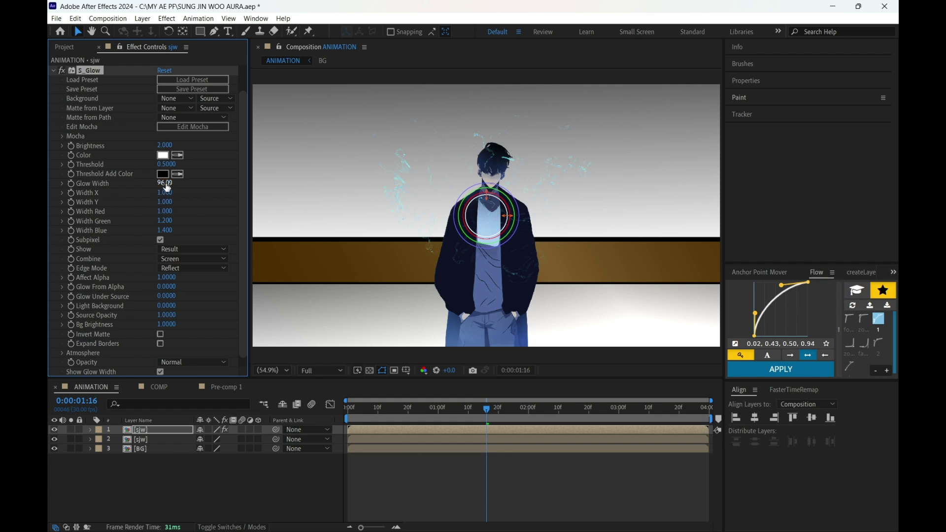
pyautogui.moveTo(270, 154); pyautogui.dragTo(294, 155)
pyautogui.moveTo(224, 165); pyautogui.dragTo(91, 173)
pyautogui.moveTo(161, 184)
pyautogui.mouseDown()
pyautogui.moveTo(183, 190)
pyautogui.moveTo(140, 198)
pyautogui.moveTo(156, 193)
pyautogui.mouseUp()
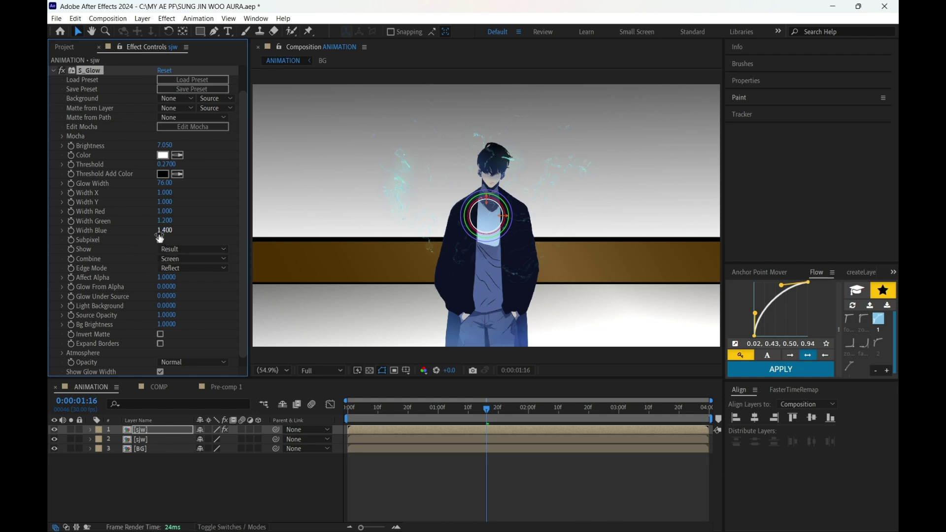
pyautogui.moveTo(201, 228); pyautogui.dragTo(207, 234)
pyautogui.click(53, 72)
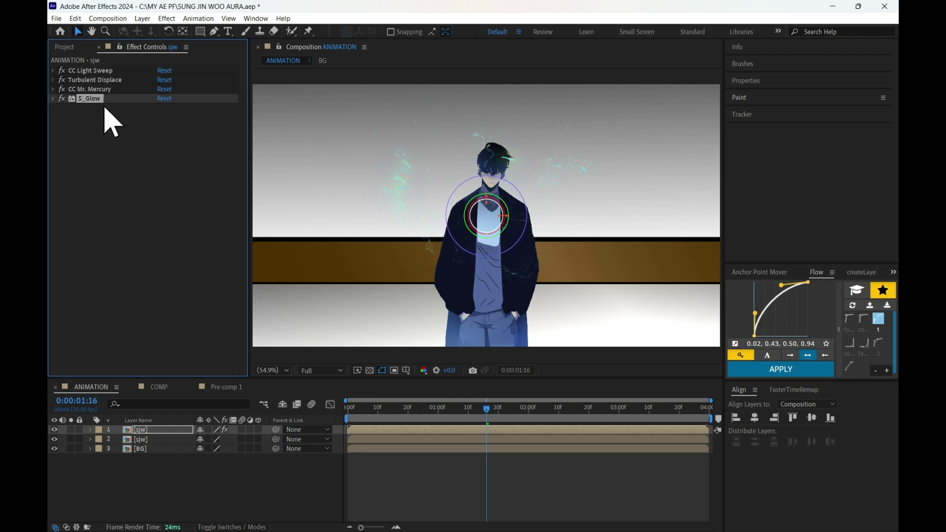
# Add the standard Glow effect with Threshold 53.7%, Intensity 1.7 and an enlarged Glow Radius
pyautogui.hotkey('ctrl', 'space')
pyautogui.write('glo')
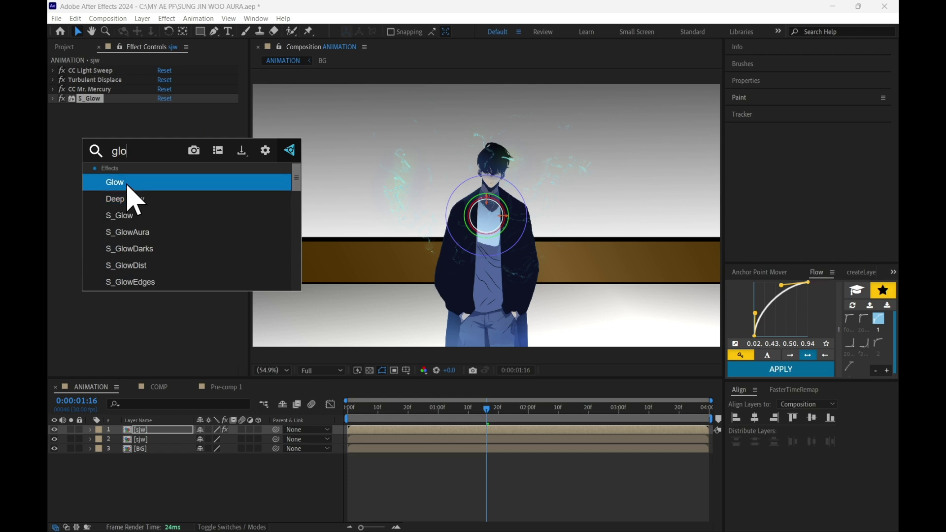
pyautogui.press('Return')
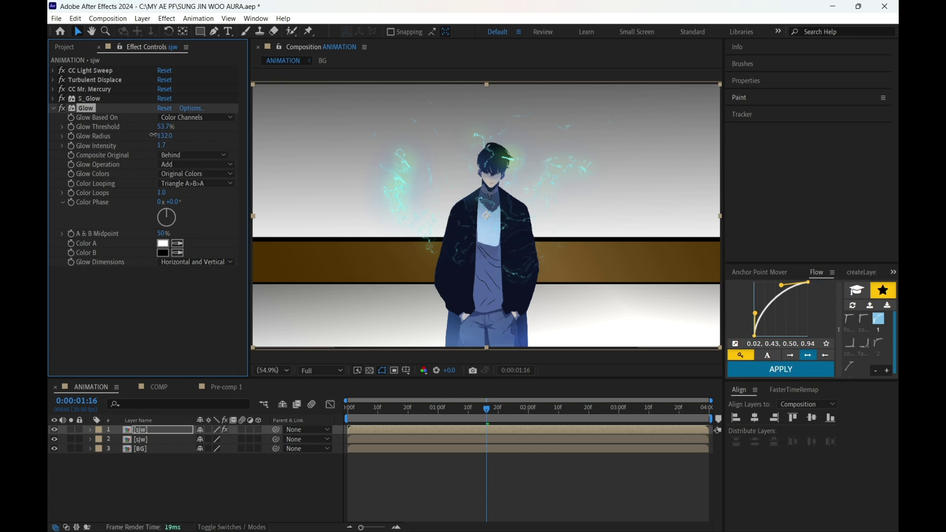
pyautogui.moveTo(153, 135); pyautogui.dragTo(173, 131)
pyautogui.click(54, 108)
# Add the Deep Glow effect with Unmult enabled and preview the glowing particles from the start
pyautogui.hotkey('ctrl', 'space')
pyautogui.write('d')
pyautogui.click(139, 183)
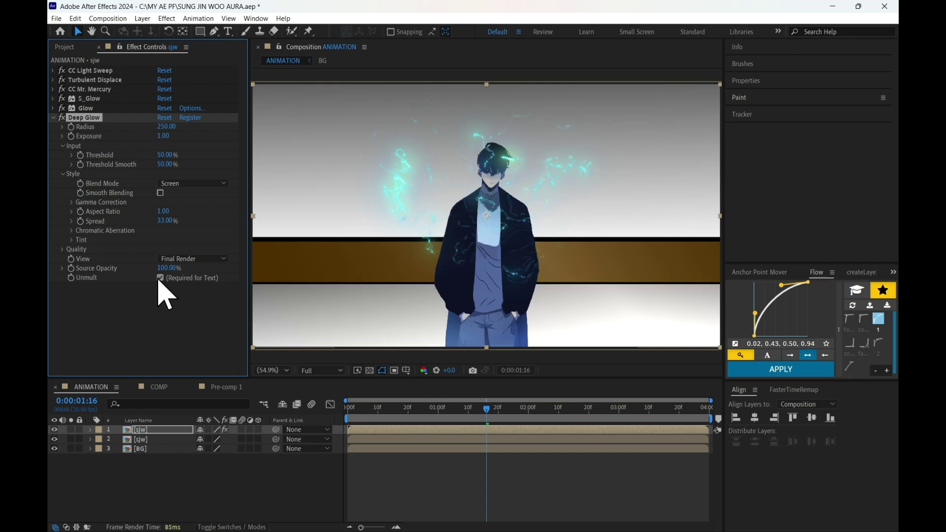
pyautogui.moveTo(486, 408); pyautogui.dragTo(223, 403)
pyautogui.press('space')
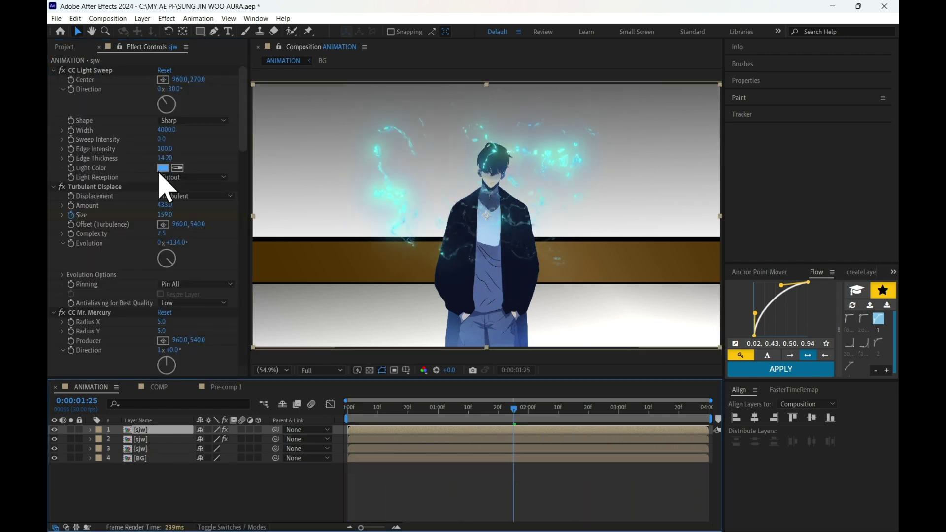
# On the duplicated top layer's CC Light Sweep, change the light color to deep blue and set the Direction to 147°
pyautogui.click(162, 168)
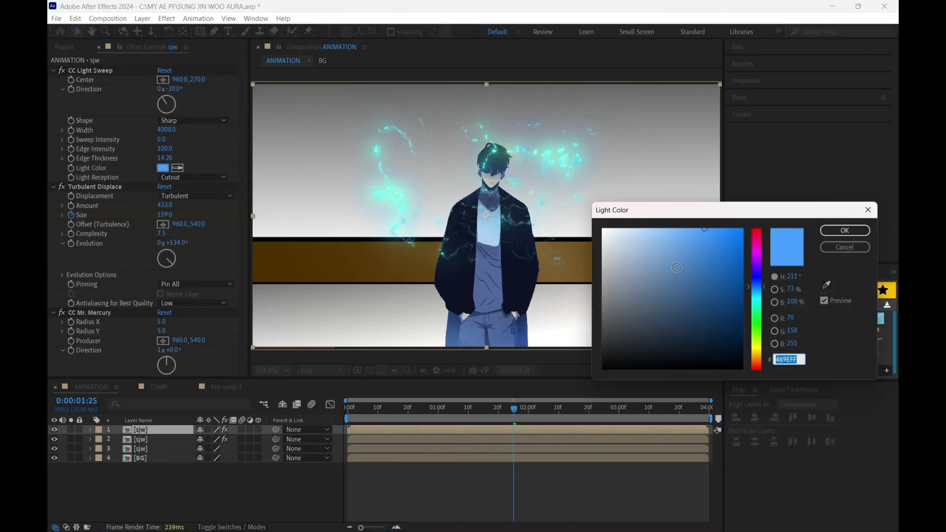
pyautogui.click(749, 268)
pyautogui.moveTo(756, 286); pyautogui.dragTo(756, 279)
pyautogui.moveTo(690, 231)
pyautogui.mouseDown()
pyautogui.moveTo(697, 214)
pyautogui.moveTo(744, 289)
pyautogui.moveTo(769, 264)
pyautogui.moveTo(762, 292)
pyautogui.moveTo(764, 273)
pyautogui.moveTo(703, 225)
pyautogui.moveTo(743, 292)
pyautogui.moveTo(756, 275)
pyautogui.mouseUp()
pyautogui.click(763, 276)
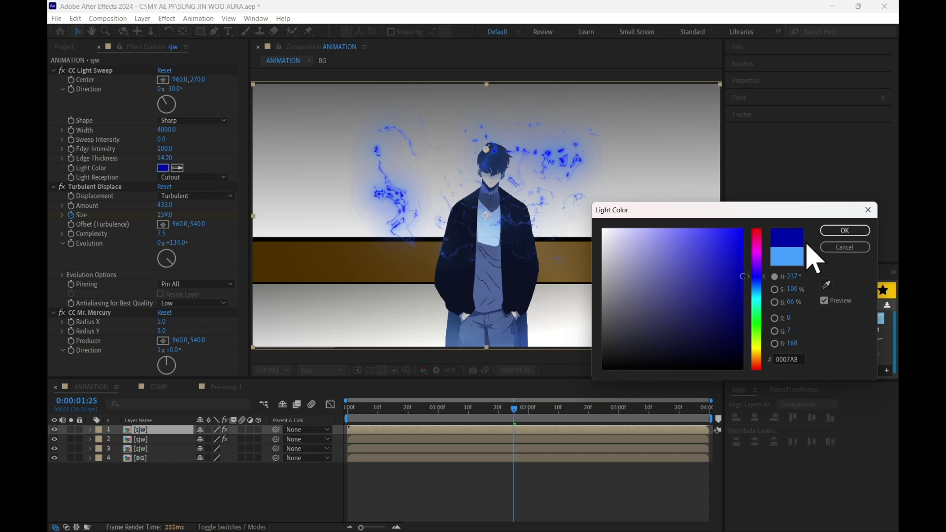
pyautogui.moveTo(698, 261)
pyautogui.mouseDown()
pyautogui.moveTo(734, 230)
pyautogui.moveTo(680, 228)
pyautogui.moveTo(699, 228)
pyautogui.moveTo(732, 271)
pyautogui.moveTo(743, 267)
pyautogui.mouseUp()
pyautogui.click(843, 231)
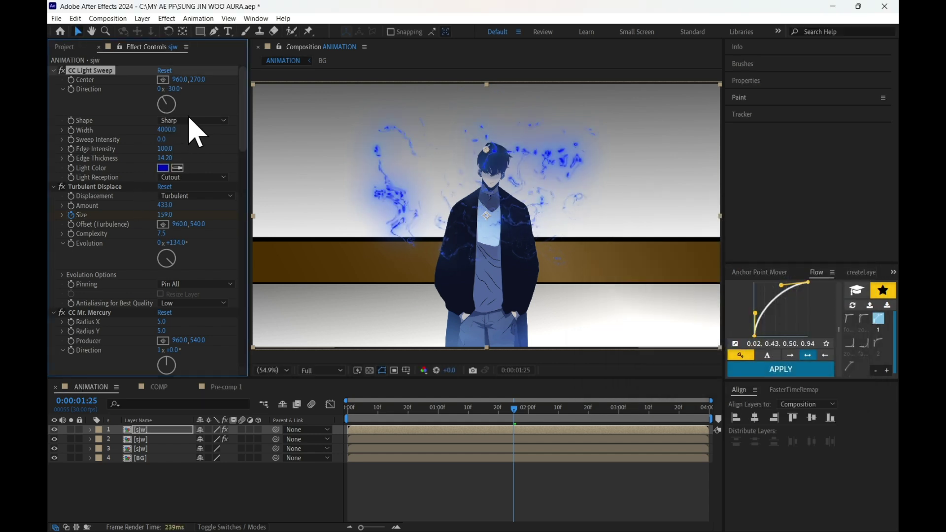
pyautogui.click(171, 112)
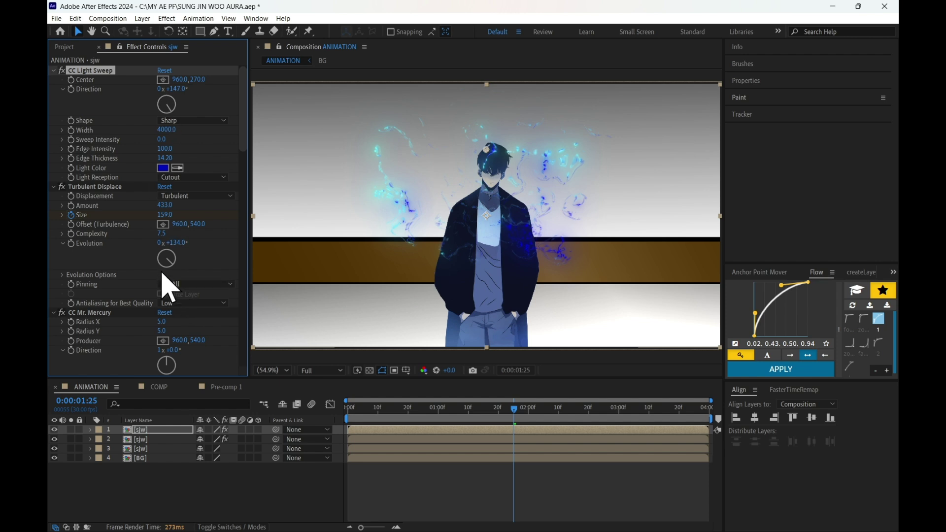
# On the duplicated layer, set Turbulent Displace Evolution to 292° and CC Mr. Mercury Direction to 1x+134°, and preview from the start
pyautogui.moveTo(165, 277); pyautogui.dragTo(144, 252)
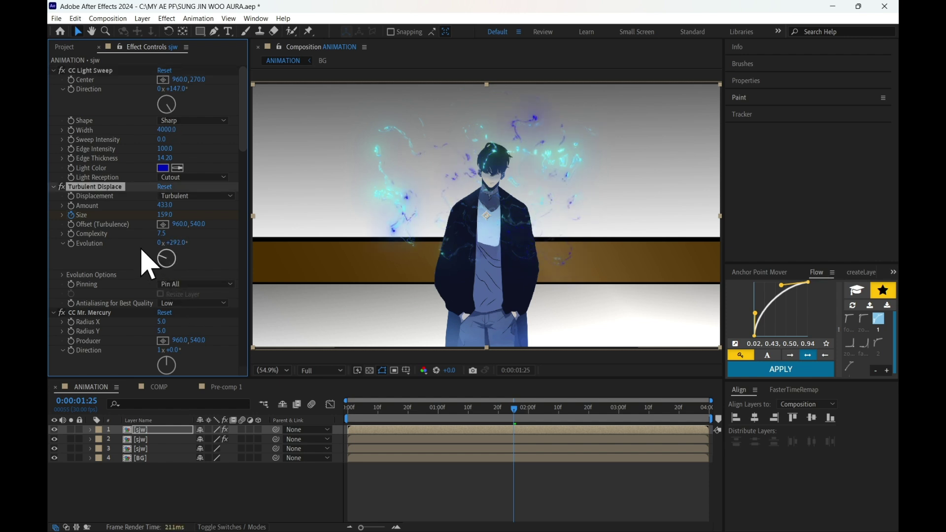
pyautogui.scroll(-2, 197, 360)
pyautogui.click(179, 331)
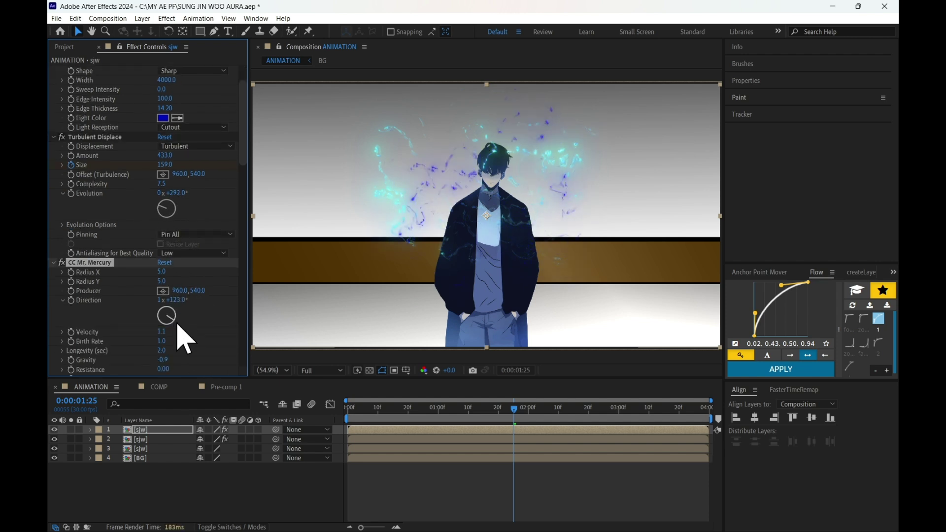
pyautogui.moveTo(177, 323); pyautogui.dragTo(176, 324)
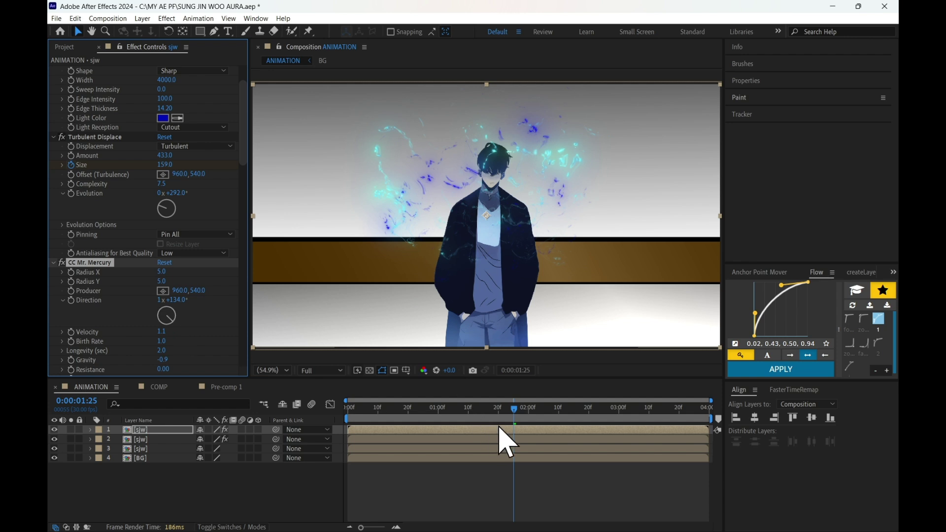
pyautogui.moveTo(480, 412); pyautogui.dragTo(255, 422)
pyautogui.press('space')
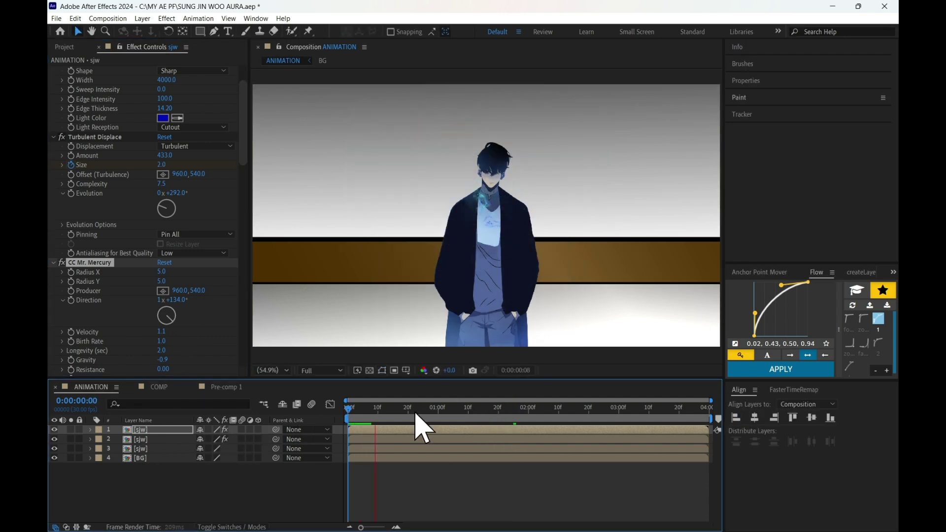
# Move the plain character layer without effects above the two particle layers and preview the animation
pyautogui.moveTo(140, 450); pyautogui.dragTo(154, 429)
pyautogui.moveTo(420, 409); pyautogui.dragTo(473, 415)
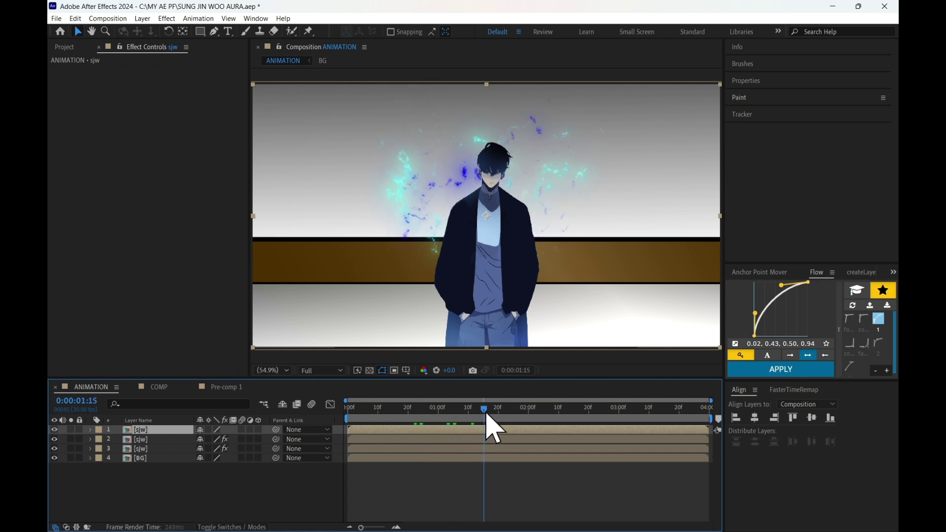
pyautogui.press('space')
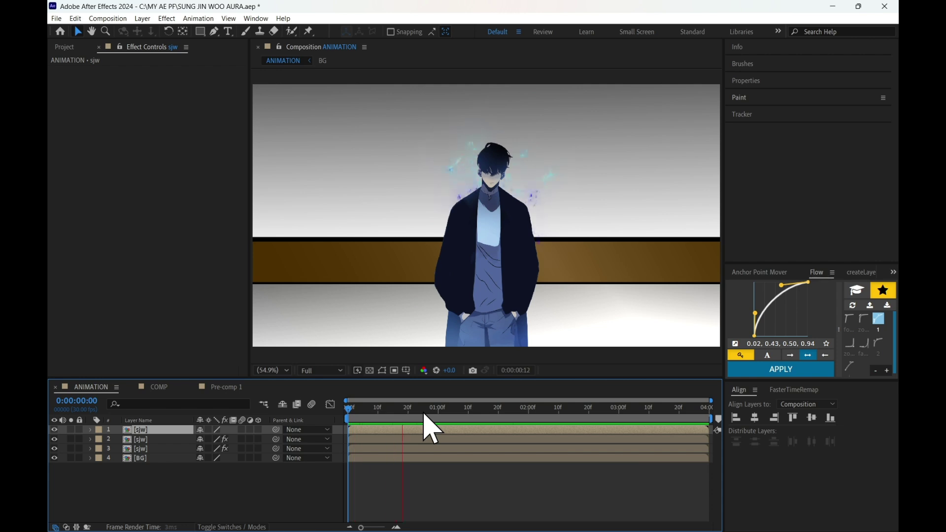
# Duplicate the lower particle layer and delete Deep Glow from the bottom copy
pyautogui.click(150, 449)
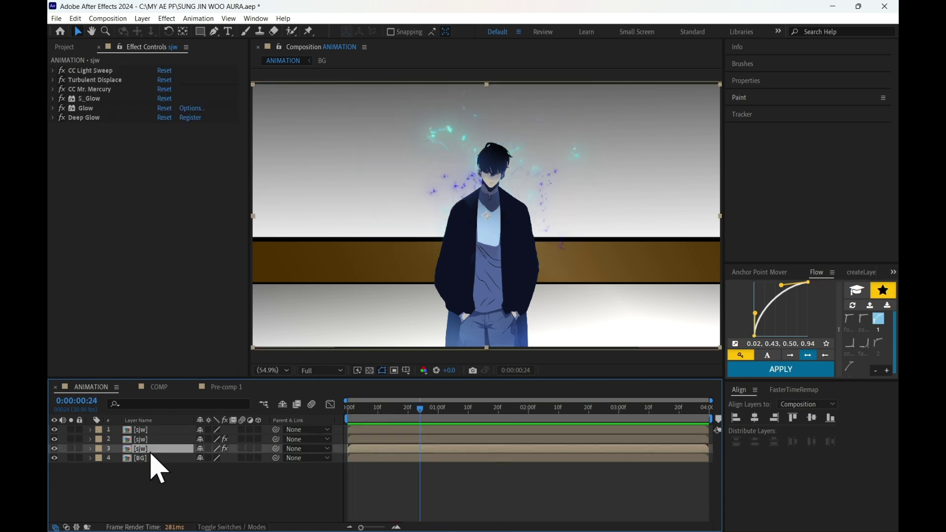
pyautogui.hotkey('ctrl', 'd')
pyautogui.click(149, 457)
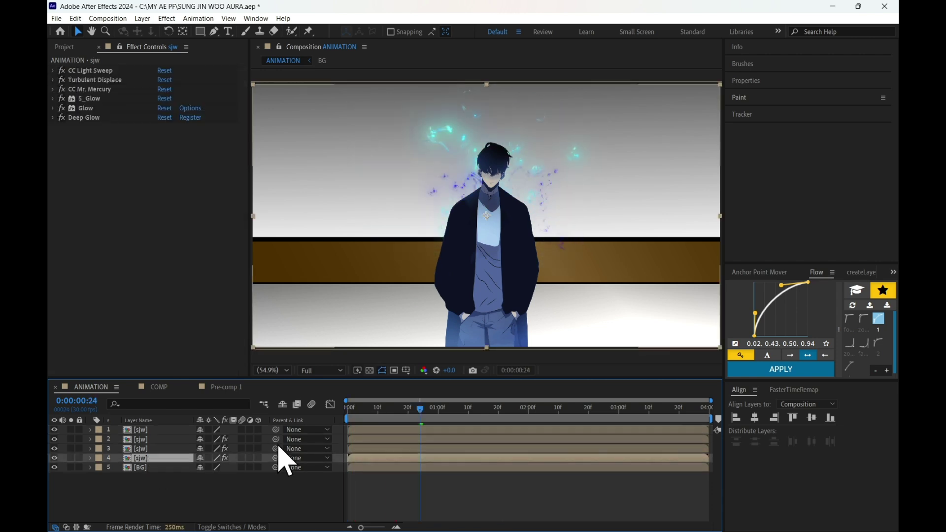
pyautogui.click(87, 118)
pyautogui.press('Delete')
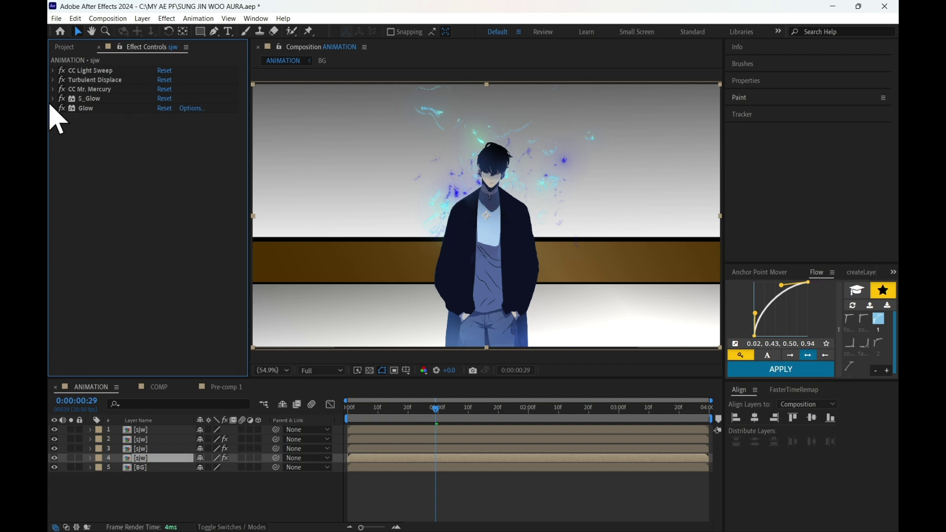
# On that copy's CC Light Sweep, set the Light Color to black (000000) and the Direction to 64°
pyautogui.click(53, 71)
pyautogui.click(163, 169)
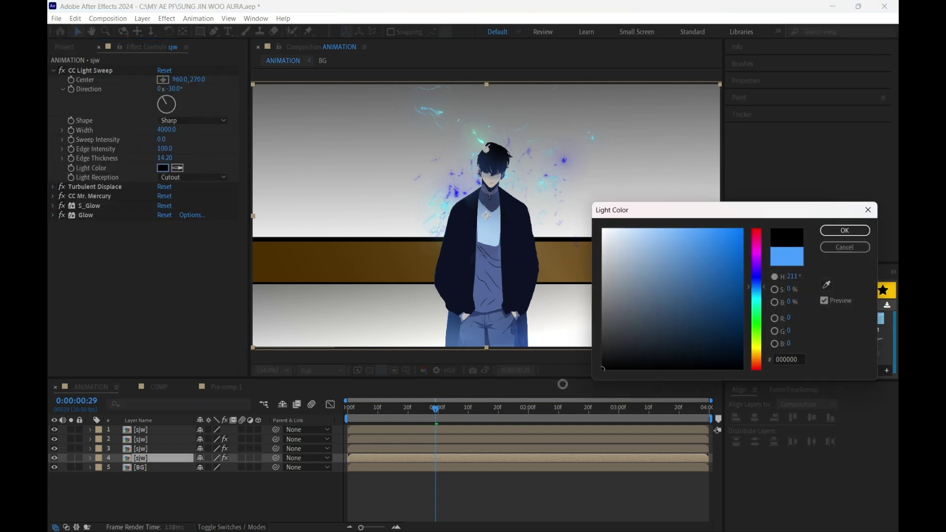
pyautogui.click(828, 232)
# Set the black layer's Turbulent Displace Evolution to 295° and CC Mr. Mercury Direction to 202°, and scrub to 0:00:01:09
pyautogui.click(53, 187)
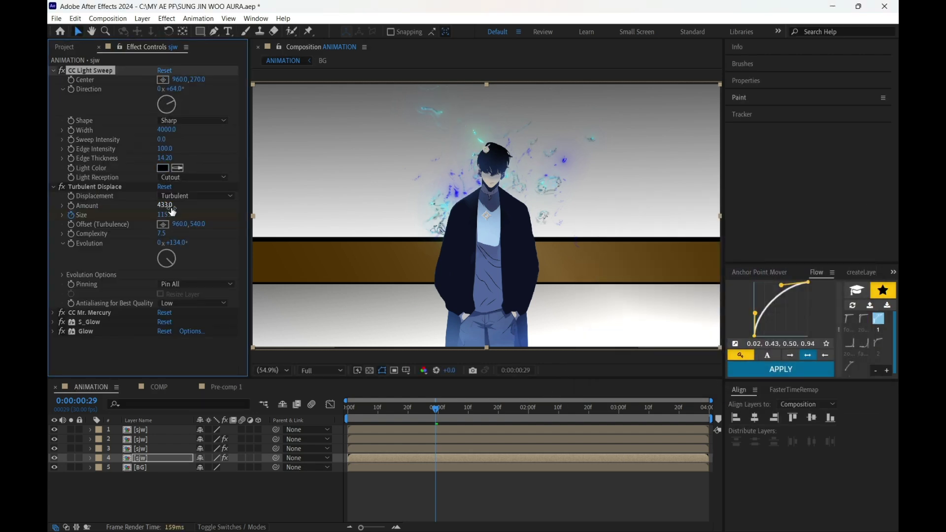
pyautogui.moveTo(164, 261); pyautogui.dragTo(162, 252)
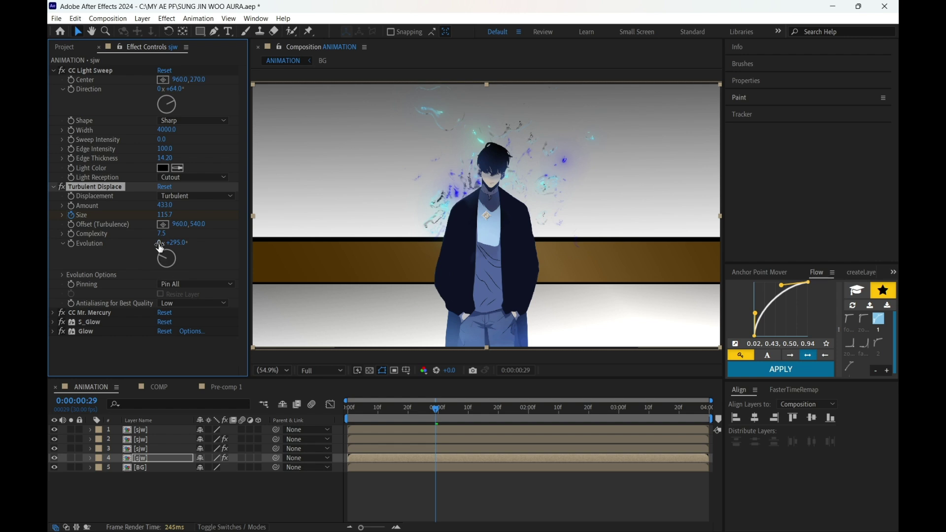
pyautogui.click(53, 312)
pyautogui.scroll(-4, 161, 327)
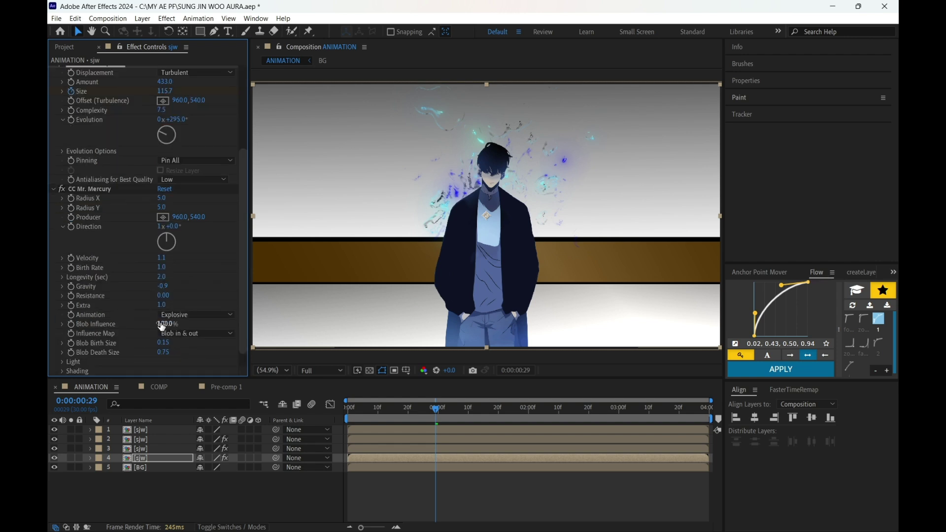
pyautogui.click(168, 255)
pyautogui.moveTo(434, 410); pyautogui.dragTo(466, 414)
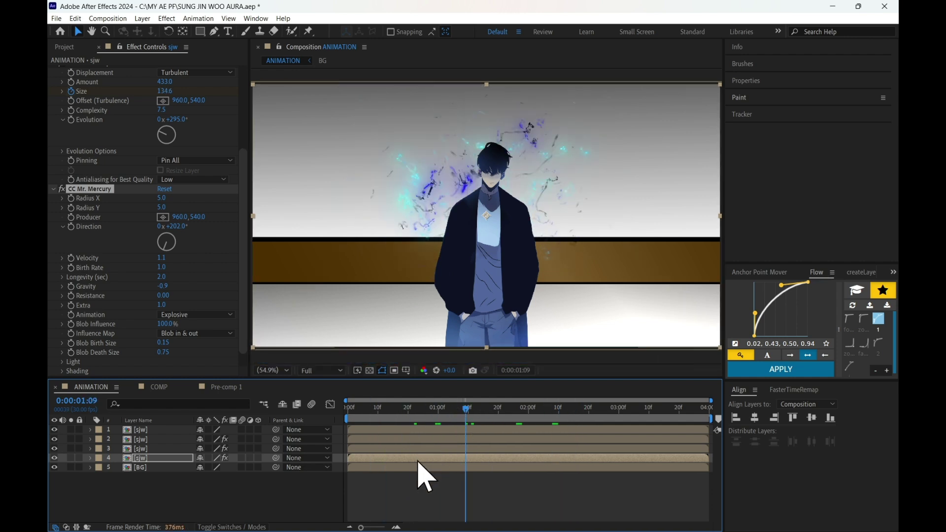
# Duplicate the black particle layer and set the copy's CC Light Sweep color to white and Direction to -99°
pyautogui.hotkey('ctrl', 'd')
pyautogui.click(163, 168)
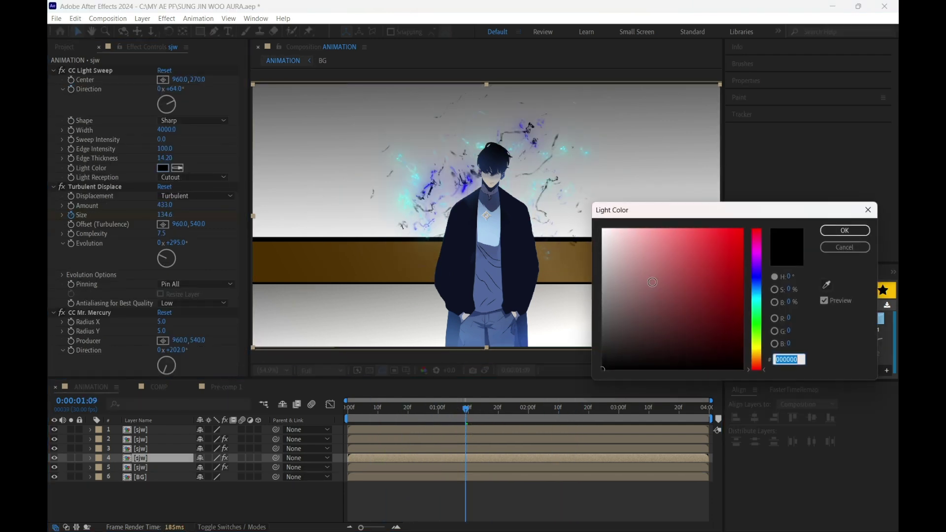
pyautogui.click(844, 230)
pyautogui.click(162, 101)
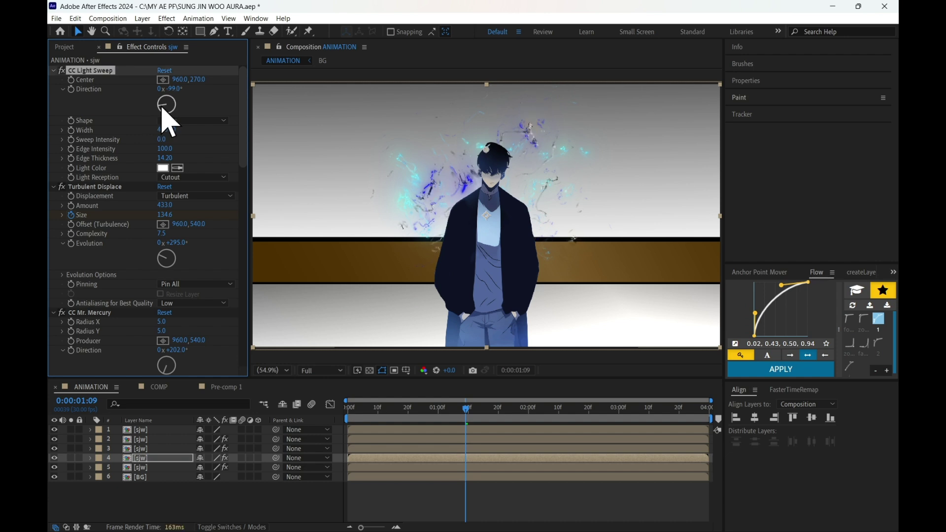
pyautogui.moveTo(466, 410); pyautogui.dragTo(429, 414)
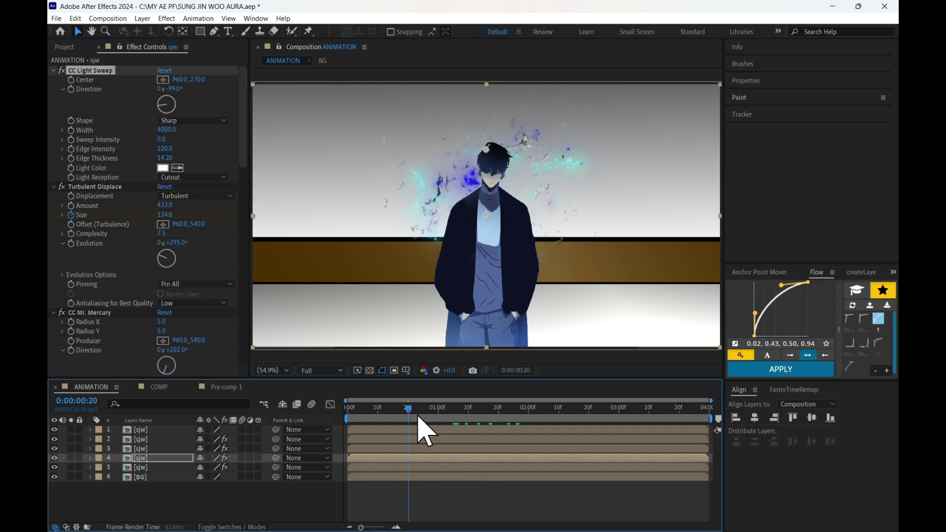
# Change the CC Light Sweep Light Color of the light blue particle layer, layer 3, to pale blue C3E0FF
pyautogui.click(398, 449)
pyautogui.click(163, 168)
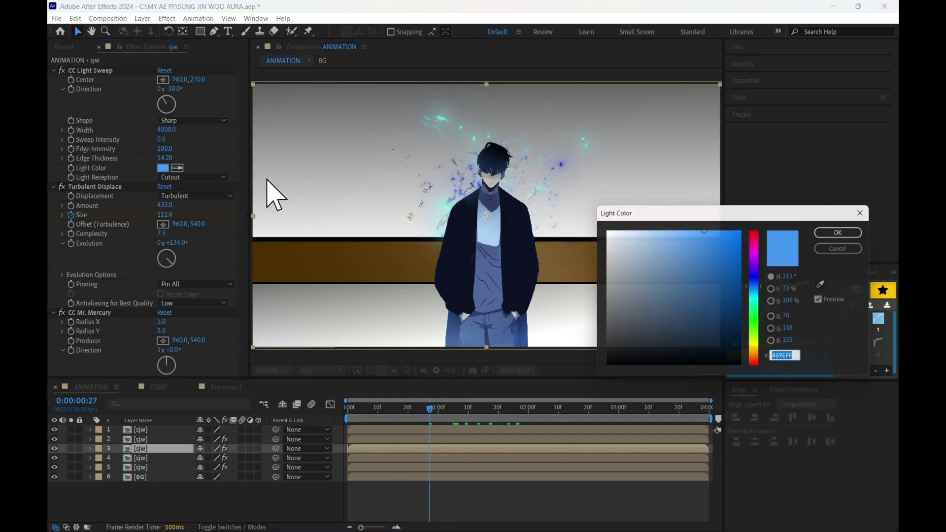
pyautogui.moveTo(651, 242); pyautogui.dragTo(635, 215)
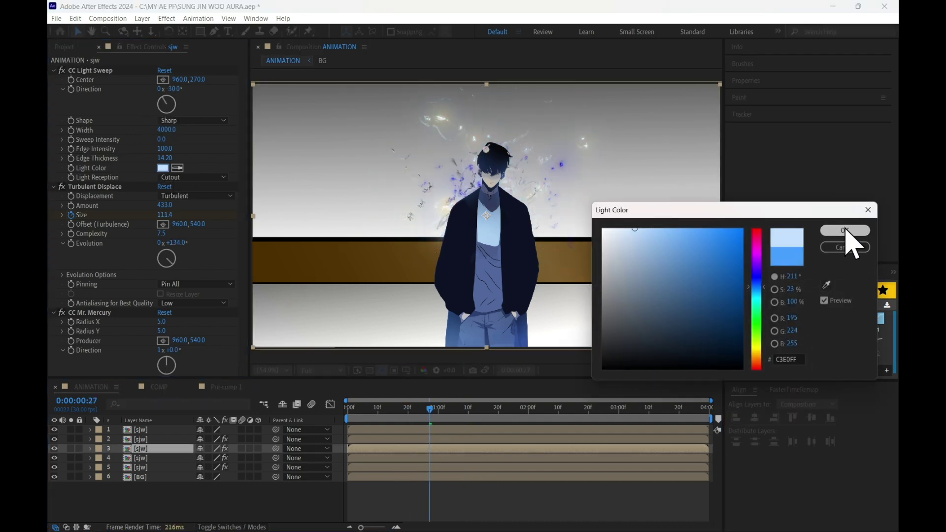
pyautogui.click(845, 231)
# Change layer 2's CC Light Sweep color from deep blue to purple 4E00A0 and preview the animation from the start
pyautogui.click(373, 439)
pyautogui.click(163, 168)
pyautogui.click(637, 261)
pyautogui.moveTo(638, 261)
pyautogui.mouseDown()
pyautogui.moveTo(599, 286)
pyautogui.moveTo(755, 257)
pyautogui.mouseUp()
pyautogui.moveTo(757, 275)
pyautogui.mouseDown()
pyautogui.moveTo(756, 264)
pyautogui.moveTo(680, 230)
pyautogui.moveTo(741, 278)
pyautogui.mouseUp()
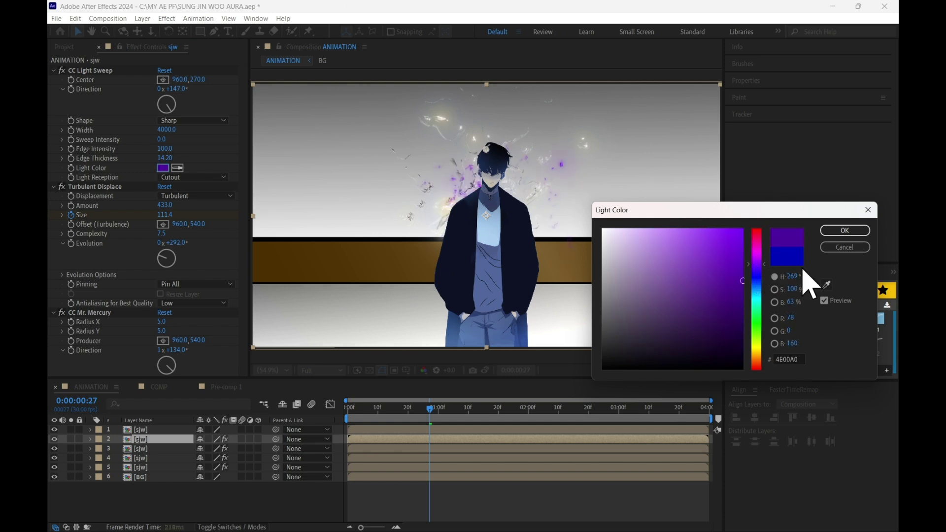
pyautogui.click(840, 230)
pyautogui.moveTo(428, 415); pyautogui.dragTo(266, 417)
pyautogui.press('space')
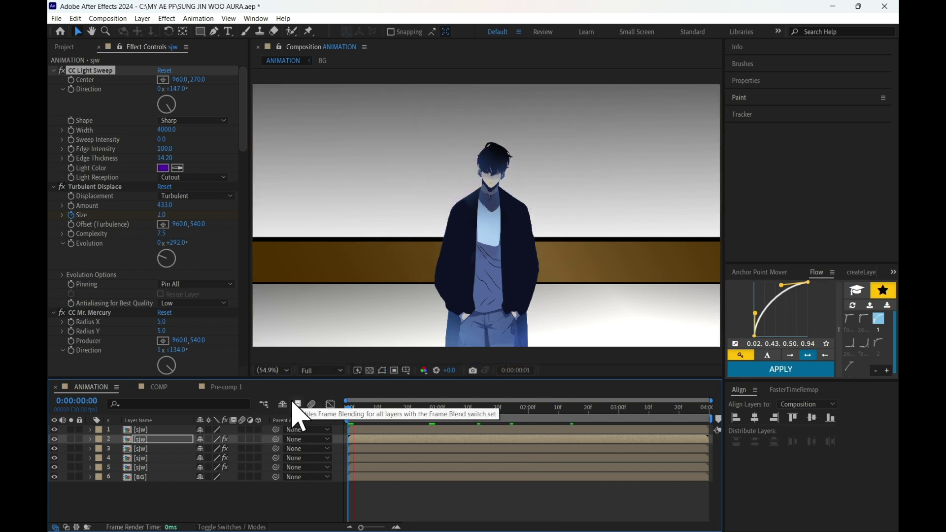
# At 0:00:01:07, set the CC Light Sweep Edge Thickness to 20 on the white and black particle layers
pyautogui.click(459, 418)
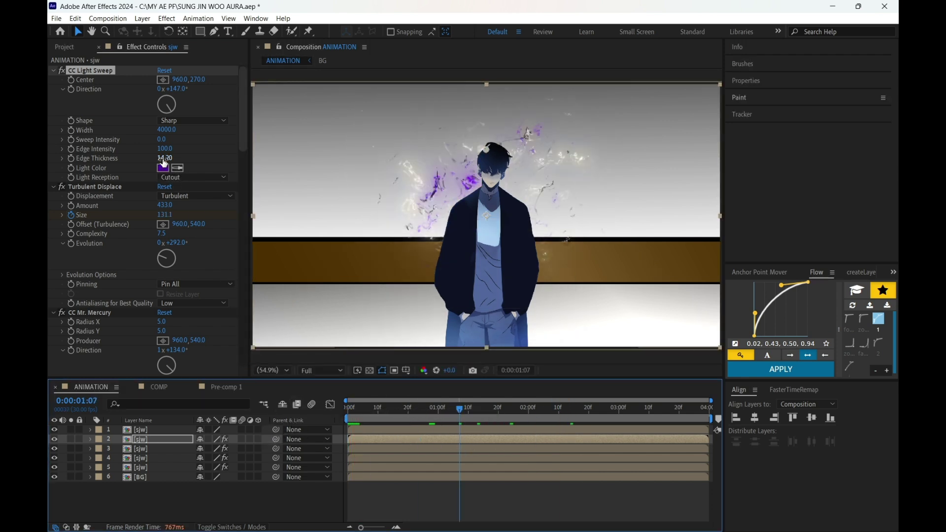
pyautogui.click(363, 450)
pyautogui.click(353, 457)
pyautogui.click(166, 167)
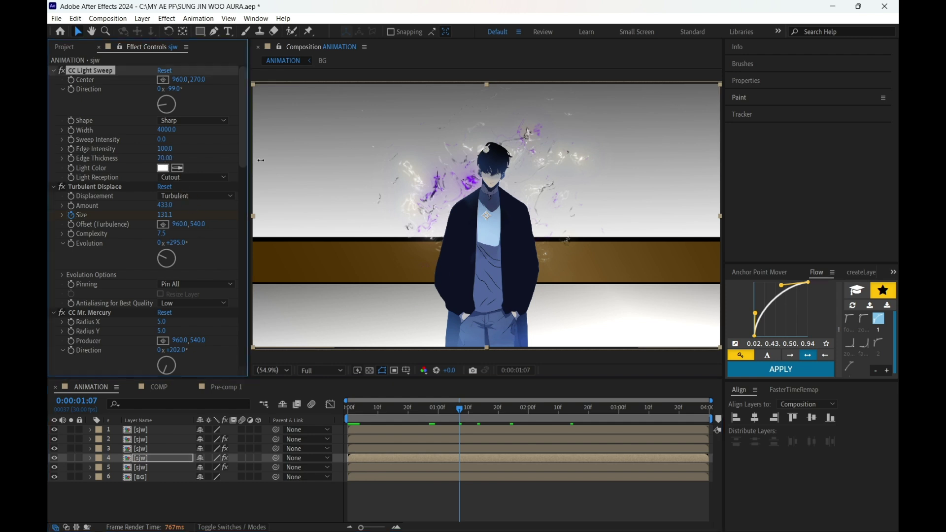
pyautogui.click(637, 234)
pyautogui.click(414, 468)
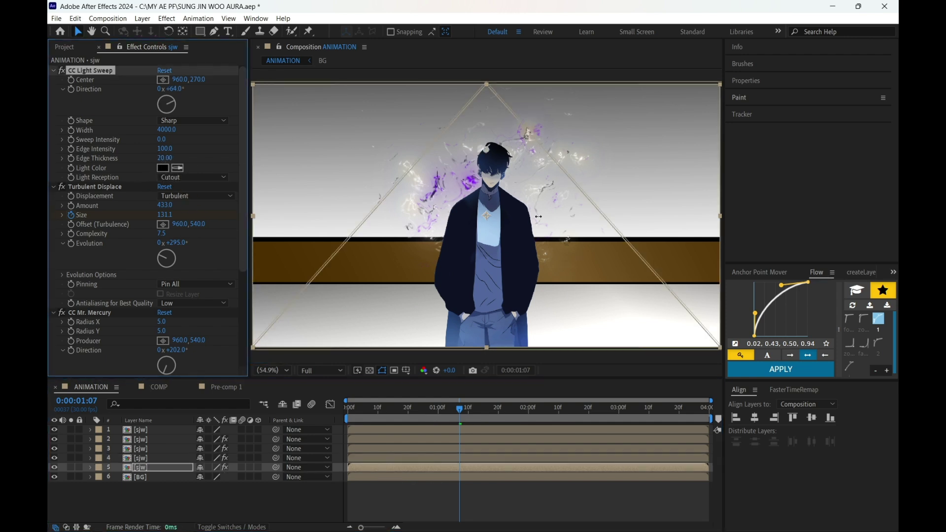
pyautogui.click(400, 457)
# Raise the CC Light Sweep's Sweep Intensity on the pale blue layer and set it to 28 on the black layer
pyautogui.click(370, 449)
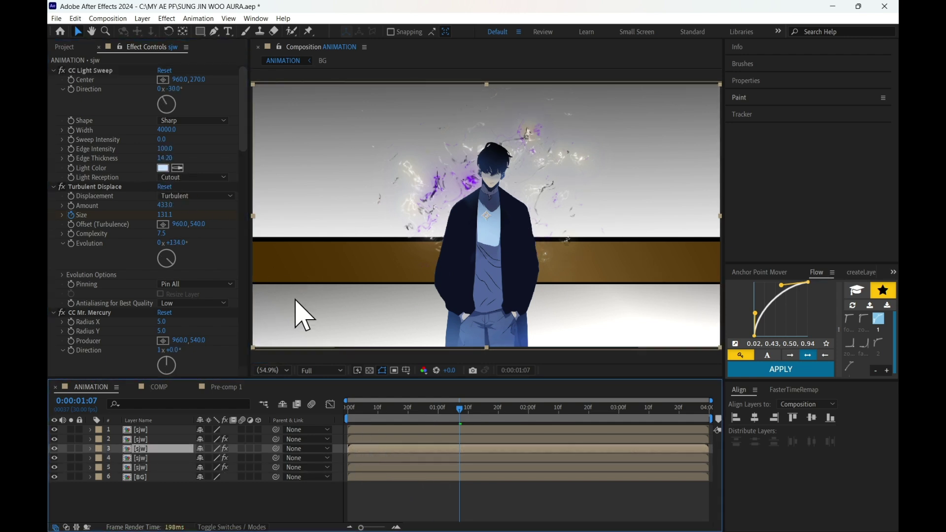
pyautogui.moveTo(165, 139); pyautogui.dragTo(176, 138)
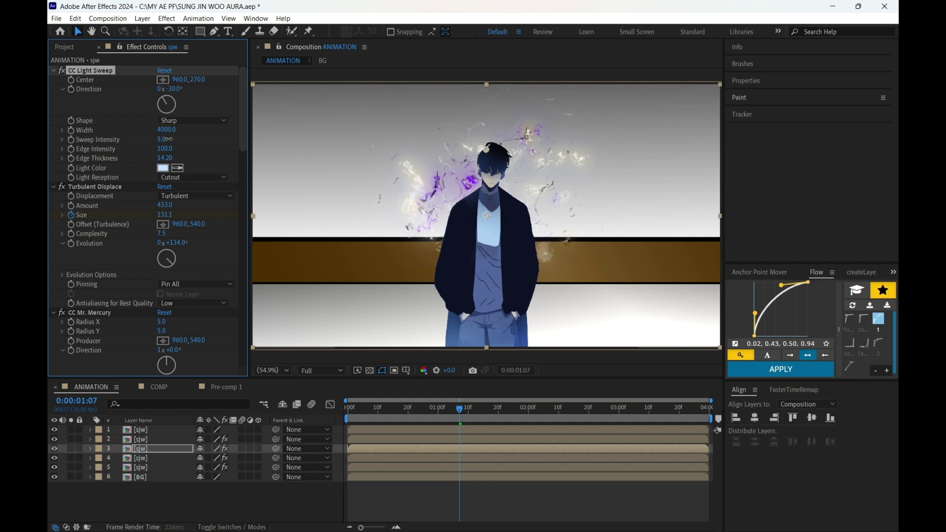
pyautogui.click(379, 467)
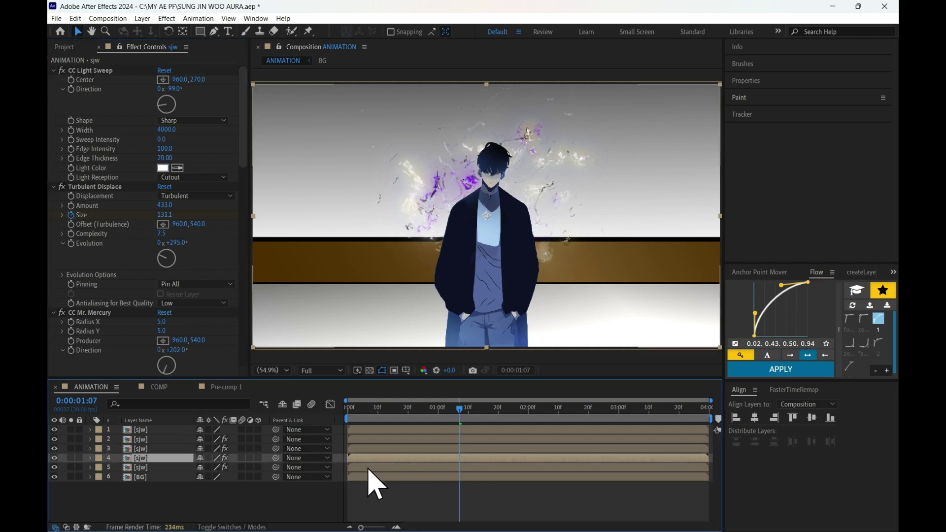
pyautogui.click(170, 139)
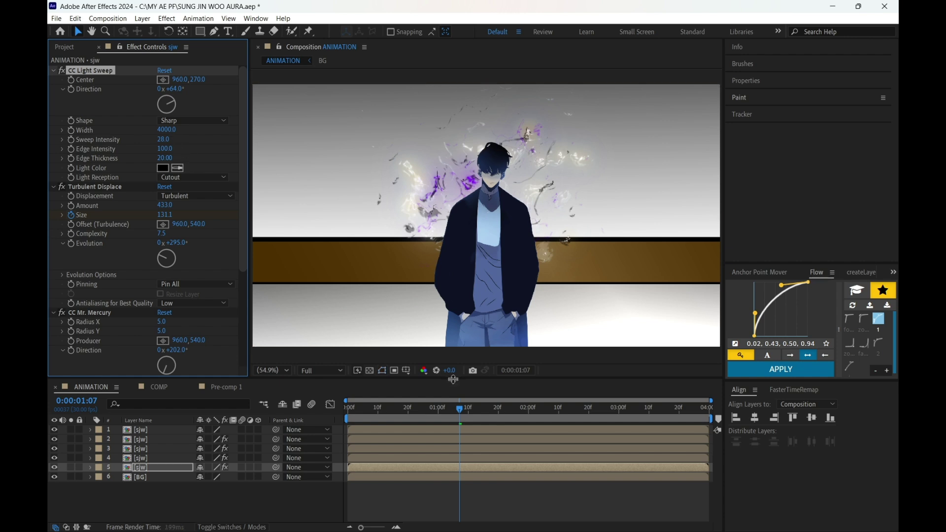
# On the black particle layer, set CC Mr. Mercury Radius X to 36 and Radius Y to 0, and scrub to check the spread
pyautogui.click(154, 449)
pyautogui.click(156, 458)
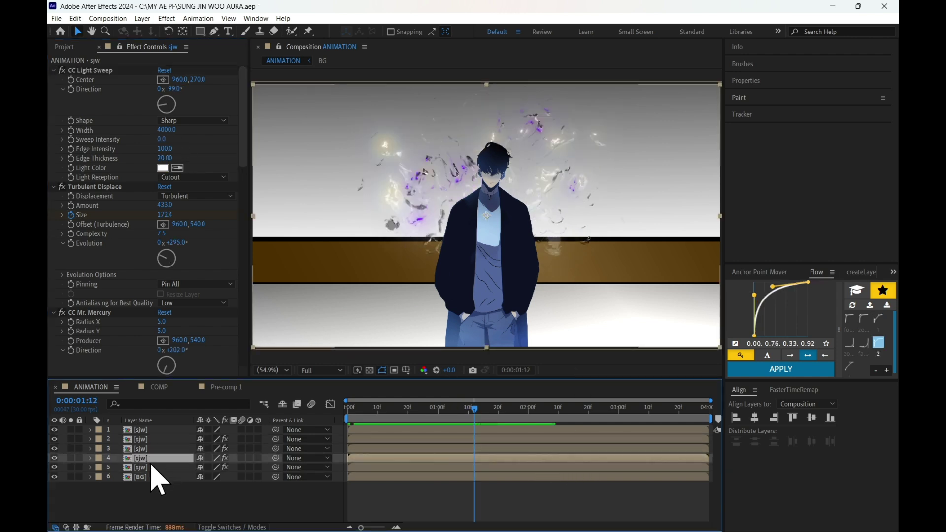
pyautogui.click(155, 467)
pyautogui.scroll(-3, 164, 296)
pyautogui.moveTo(163, 251)
pyautogui.mouseDown()
pyautogui.moveTo(180, 252)
pyautogui.moveTo(152, 255)
pyautogui.mouseUp()
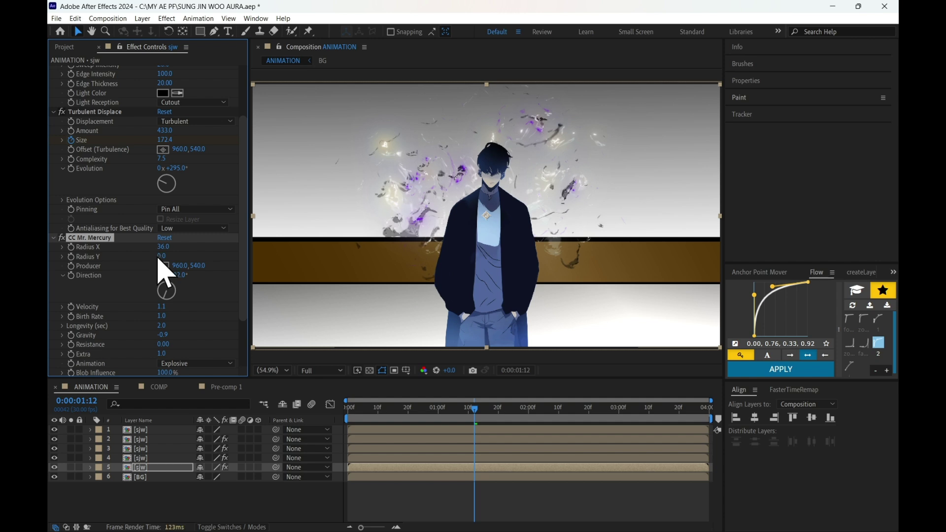
pyautogui.scroll(-2, 180, 321)
pyautogui.scroll(-1, 175, 316)
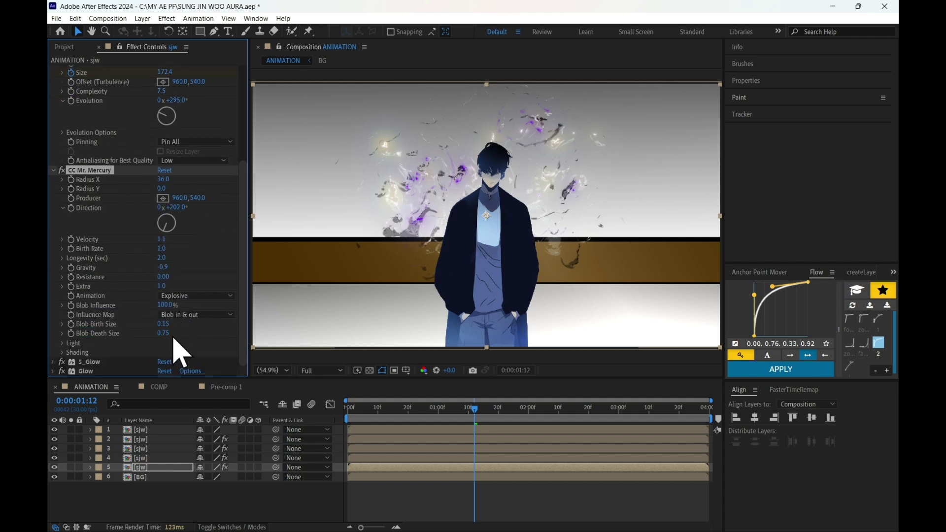
pyautogui.moveTo(476, 410)
pyautogui.mouseDown()
pyautogui.moveTo(464, 421)
pyautogui.moveTo(534, 418)
pyautogui.moveTo(392, 421)
pyautogui.moveTo(478, 421)
pyautogui.mouseUp()
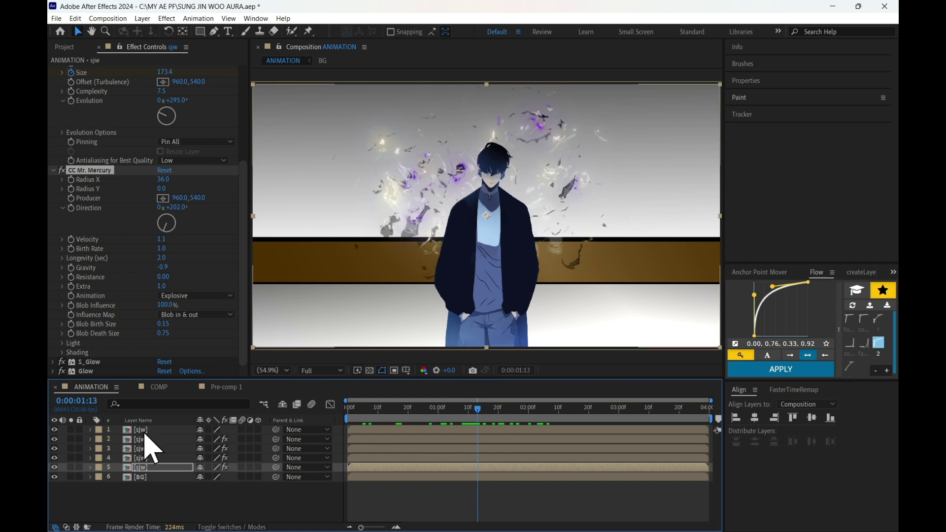
# On the purple layer, set CC Mr. Mercury Radius X to 45, Radius Y to 39 and Direction to 103°, and Sweep Intensity to 23
pyautogui.click(146, 439)
pyautogui.scroll(-5, 170, 325)
pyautogui.moveTo(160, 222); pyautogui.dragTo(183, 270)
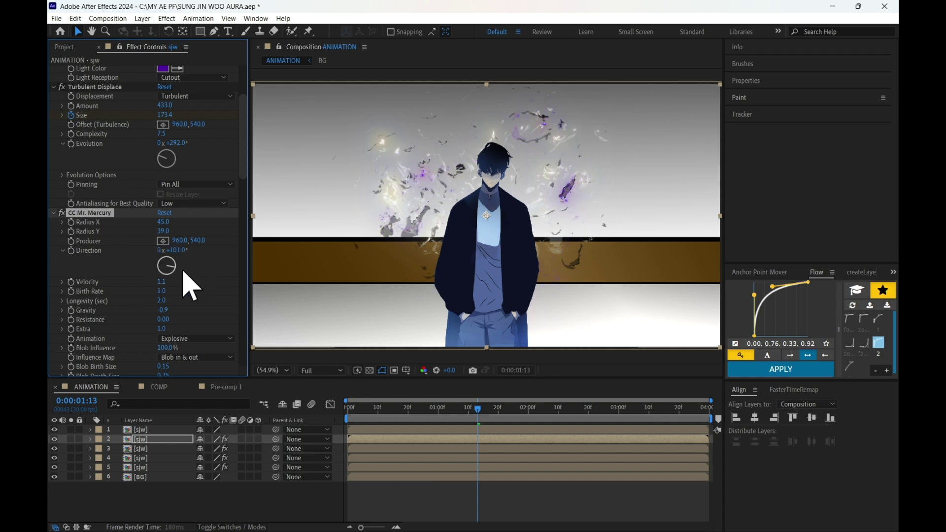
pyautogui.scroll(3, 183, 274)
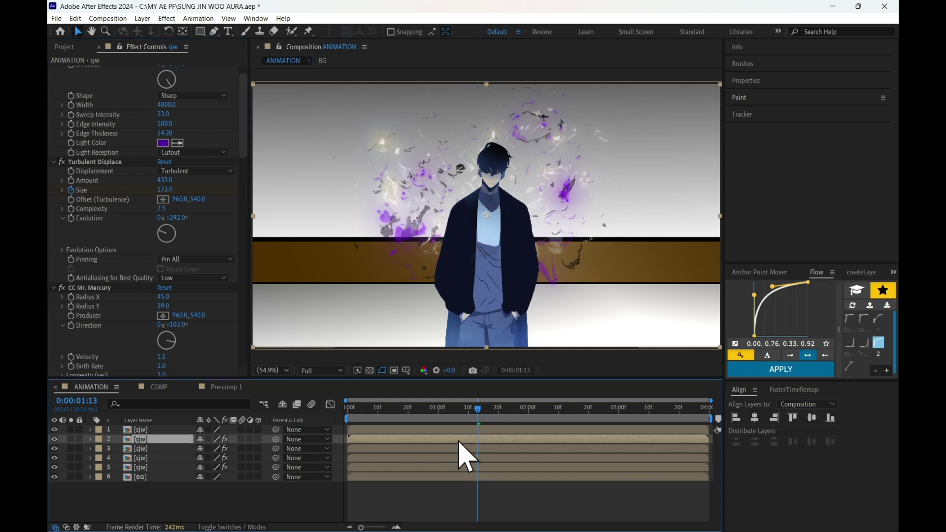
# Duplicate the purple particle layer and set the copy's CC Light Sweep Light Color to black (000000)
pyautogui.hotkey('ctrl', 'd')
pyautogui.click(163, 168)
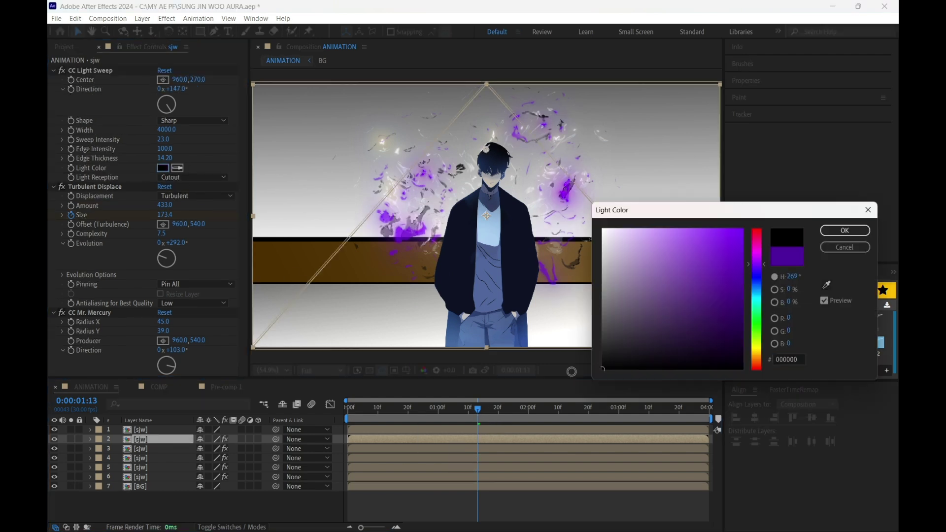
pyautogui.click(840, 232)
pyautogui.scroll(-5, 147, 296)
pyautogui.scroll(-15, 102, 222)
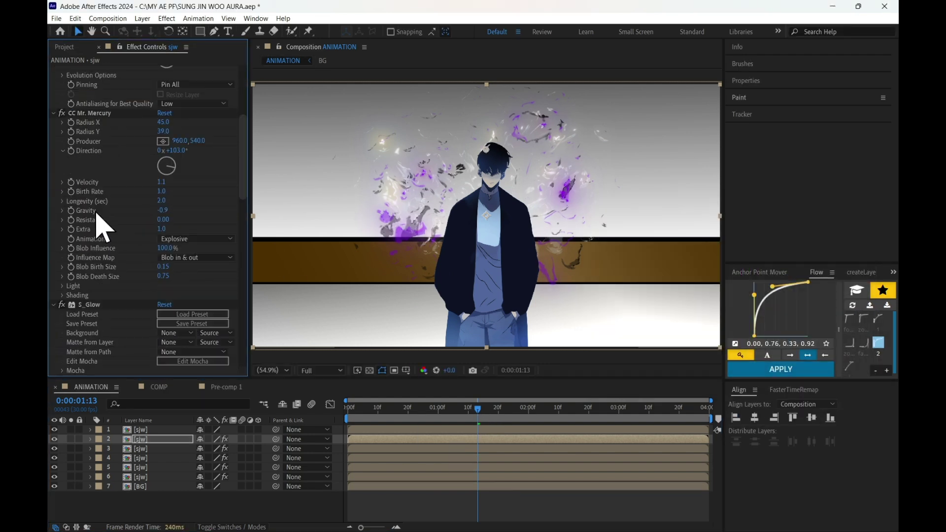
pyautogui.scroll(18, 103, 281)
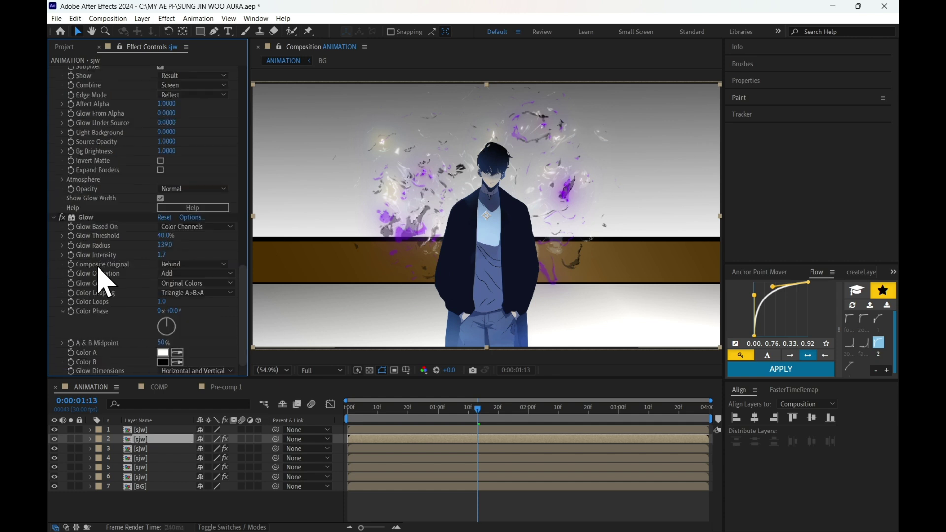
# On the black copy, set CC Light Sweep's Sweep Intensity to 6, Edge Intensity to 338 and Edge Thickness to 20, and scrub to check
pyautogui.moveTo(163, 139); pyautogui.dragTo(155, 139)
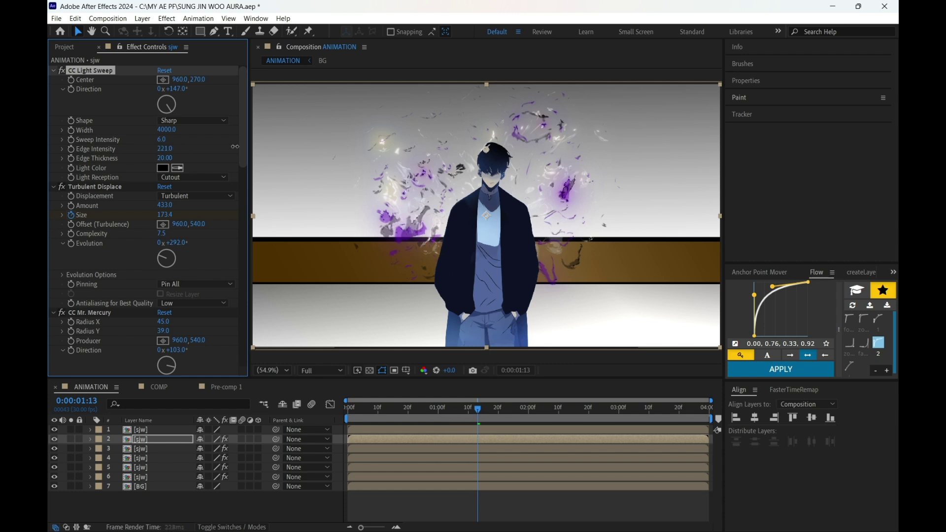
pyautogui.moveTo(235, 147); pyautogui.dragTo(288, 146)
pyautogui.moveTo(492, 408); pyautogui.dragTo(558, 405)
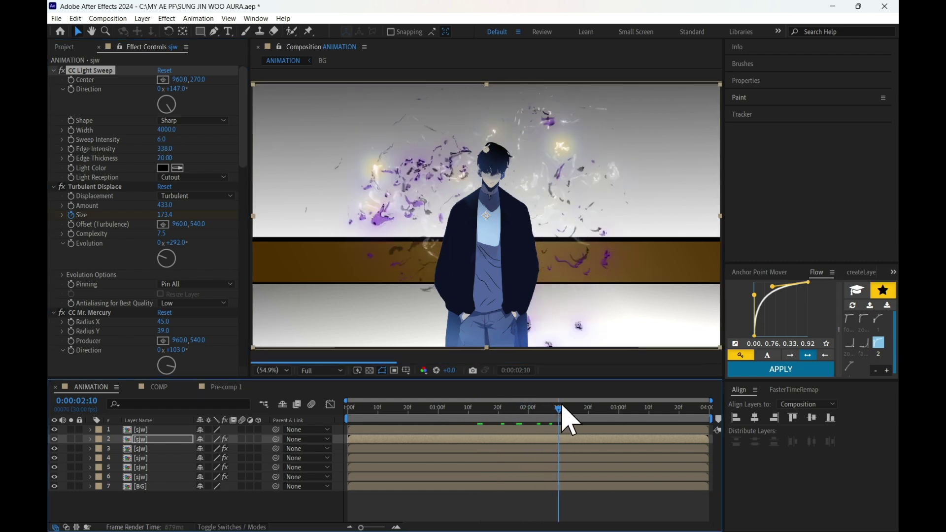
# Duplicate the pale blue particle layer and delete the Deep Glow effect from the copy
pyautogui.click(168, 449)
pyautogui.click(157, 458)
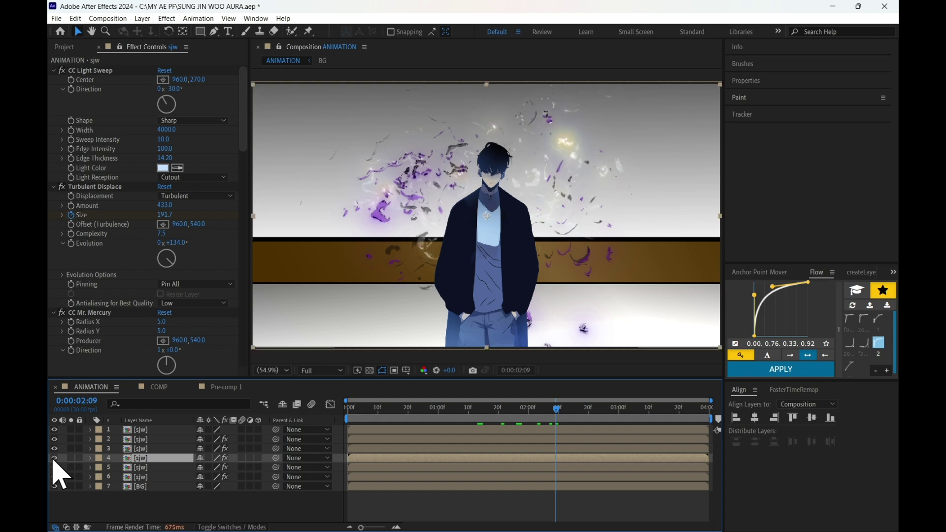
pyautogui.hotkey('ctrl', 'd')
pyautogui.click(144, 254)
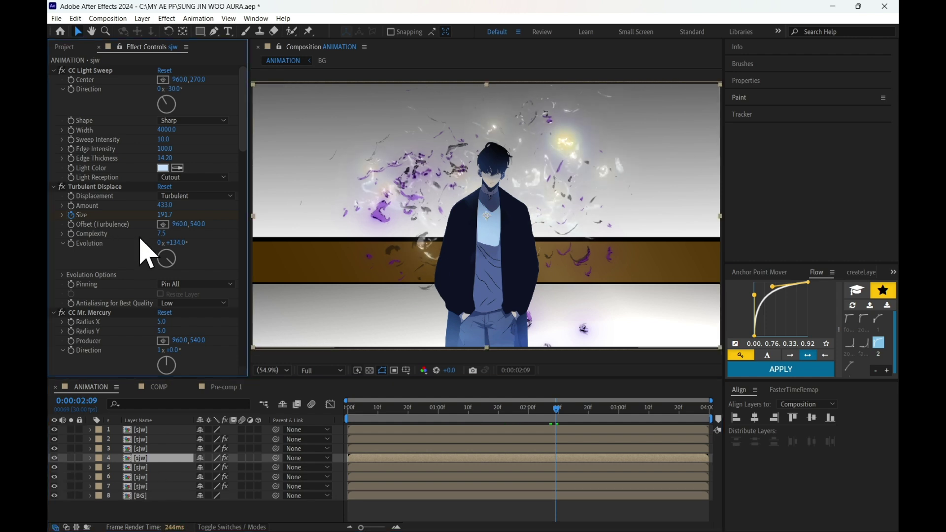
pyautogui.hotkey('ctrl', '`')
pyautogui.click(87, 119)
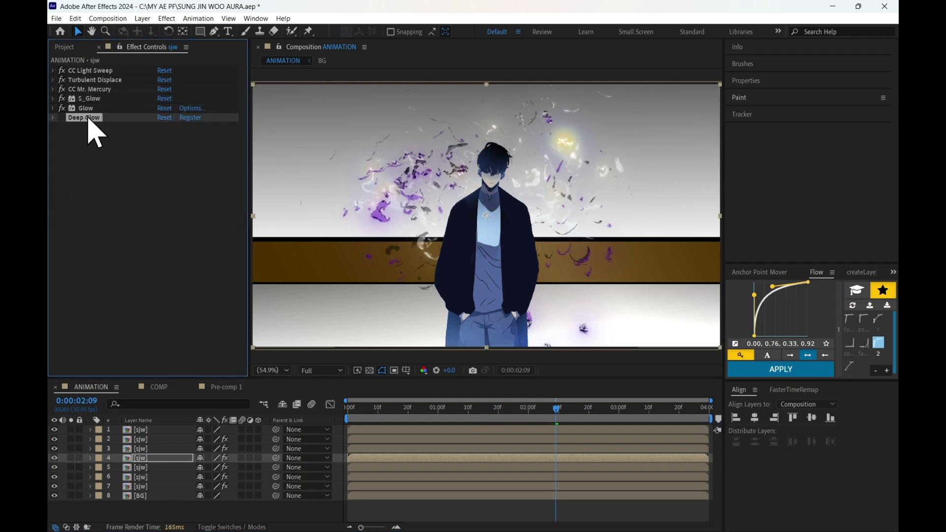
pyautogui.press('Delete')
# Set the CC Light Sweep Light Color of the pale blue layer's copy to black (000000)
pyautogui.click(53, 71)
pyautogui.click(163, 168)
pyautogui.click(602, 369)
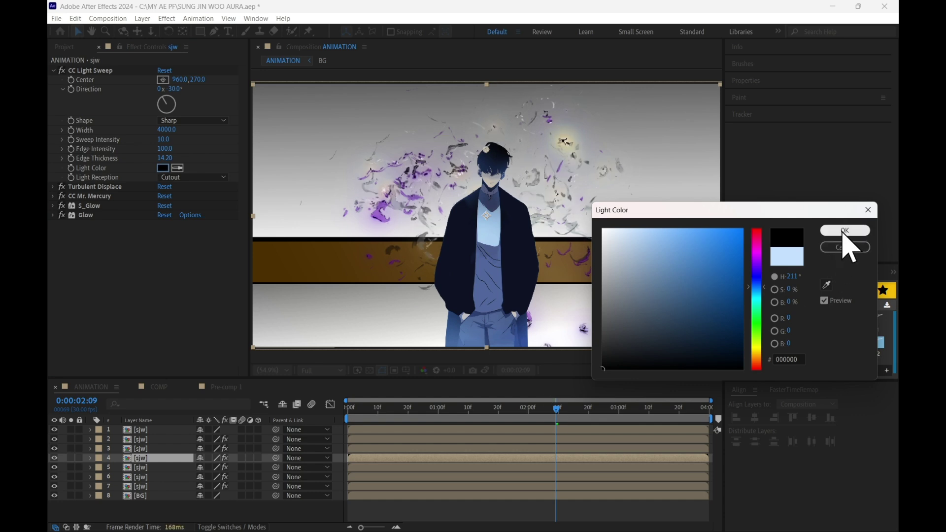
pyautogui.click(845, 231)
# On this black copy, set Sweep Intensity to 0, Edge Intensity to 200 and Edge Thickness to 11.4, and scrub to check the particles
pyautogui.moveTo(164, 158); pyautogui.dragTo(359, 153)
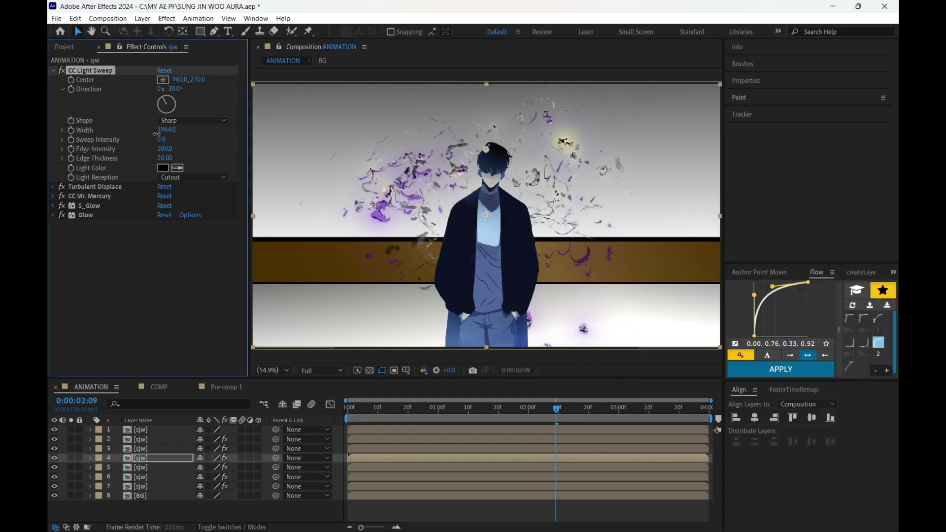
pyautogui.moveTo(559, 421); pyautogui.dragTo(489, 423)
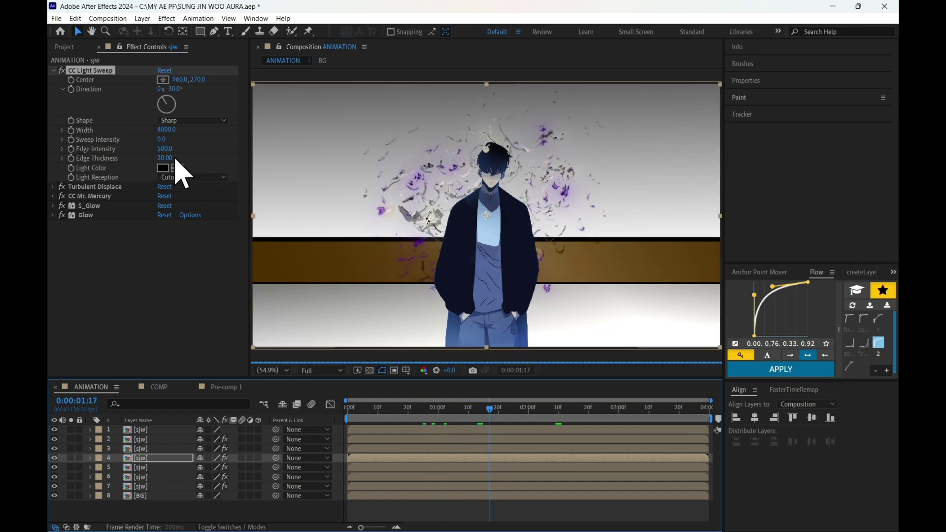
pyautogui.moveTo(165, 149); pyautogui.dragTo(150, 167)
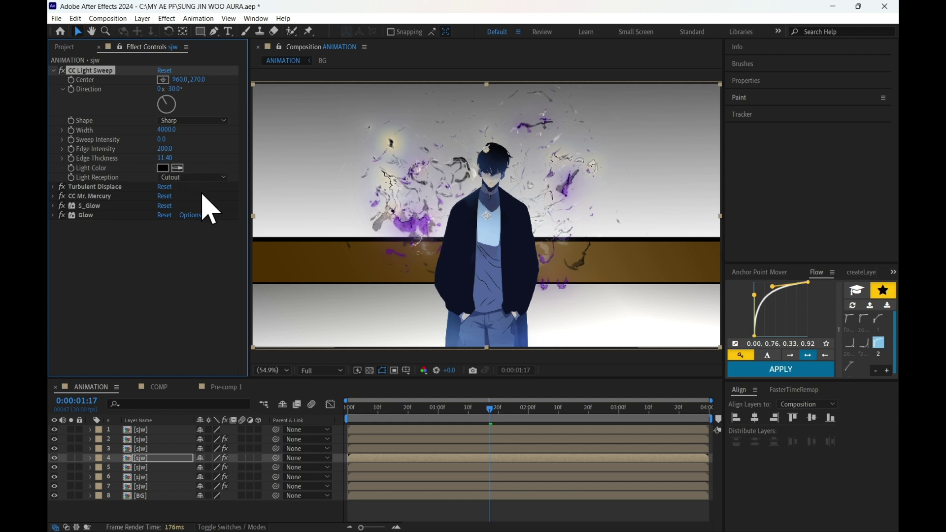
pyautogui.moveTo(490, 422); pyautogui.dragTo(553, 419)
# On the original pale blue layer, set the CC Light Sweep Direction to -42° and the Turbulent Displace Evolution to 271°
pyautogui.click(148, 467)
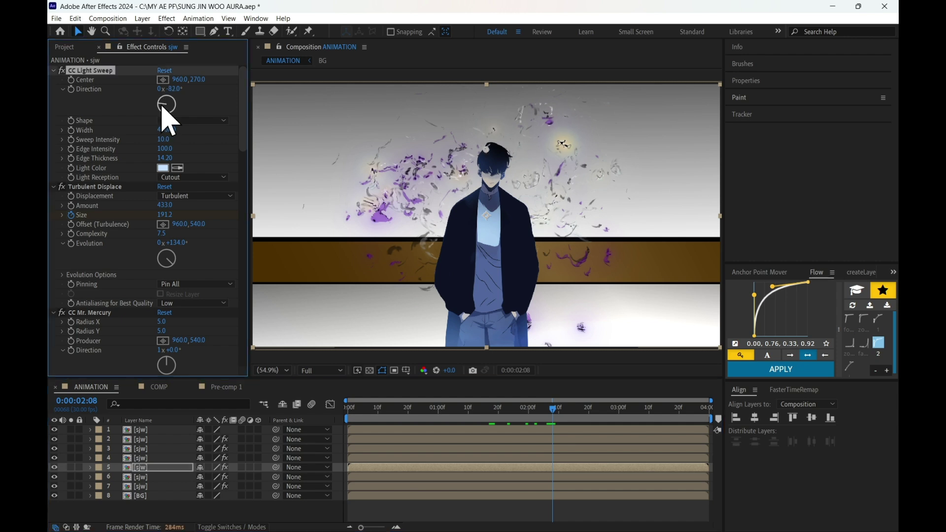
pyautogui.moveTo(163, 102); pyautogui.dragTo(162, 99)
pyautogui.moveTo(162, 256); pyautogui.dragTo(159, 260)
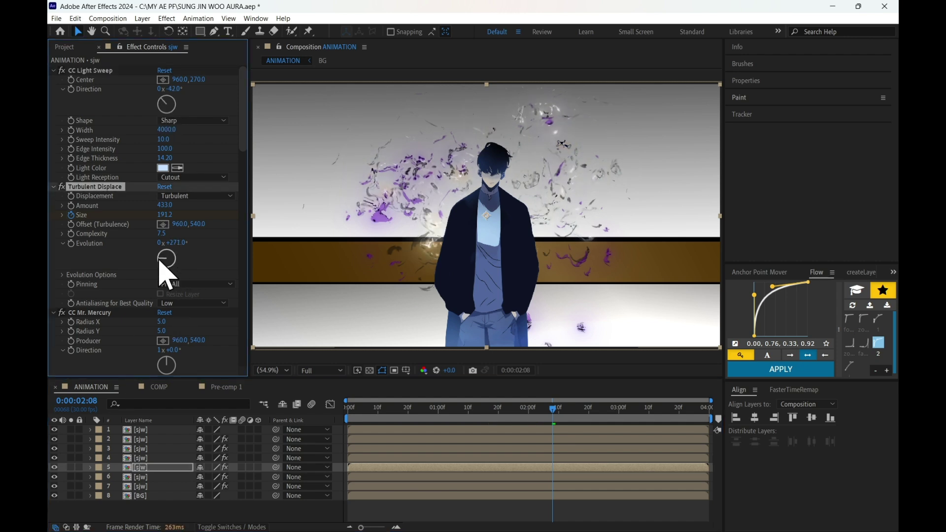
# Pre-compose all six particle layers between the character and the background into a composition named "aura"
pyautogui.press('Home')
pyautogui.click(163, 440)
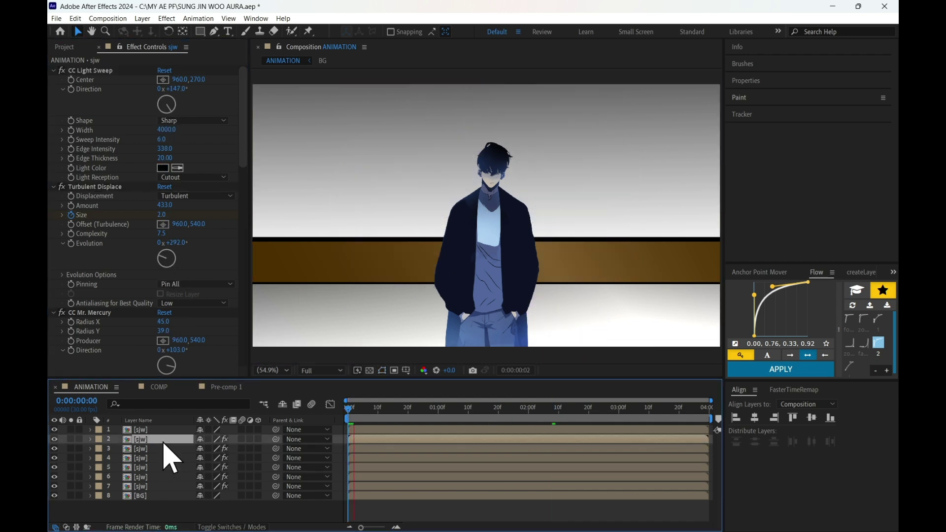
pyautogui.keyDown('shift'); pyautogui.click(157, 486); pyautogui.keyUp('shift')
pyautogui.rightClick(157, 487)
pyautogui.click(250, 415)
pyautogui.write('aura')
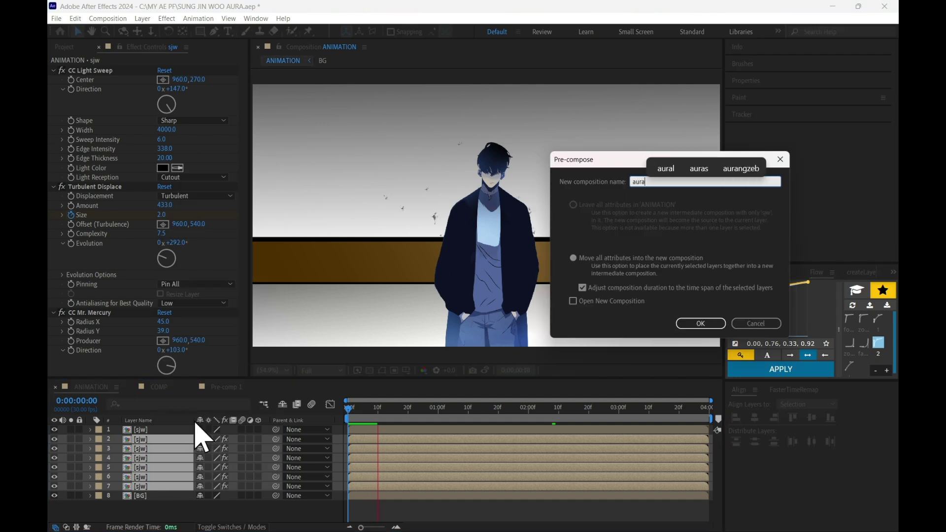
pyautogui.click(701, 324)
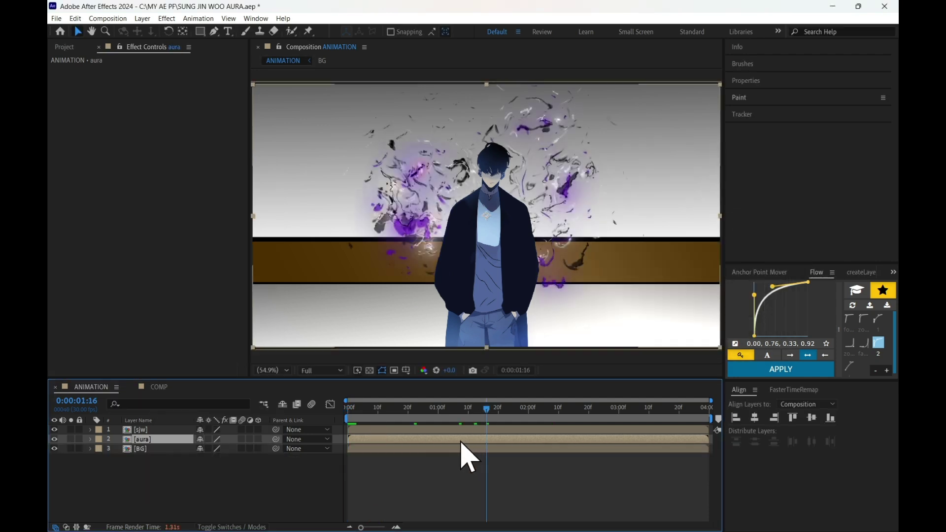
# Apply Tint and Deep Glow to a duplicate of the aura layer, with Deep Glow's Unmult enabled
pyautogui.hotkey('ctrl', 'space')
pyautogui.write('tint')
pyautogui.press('Return')
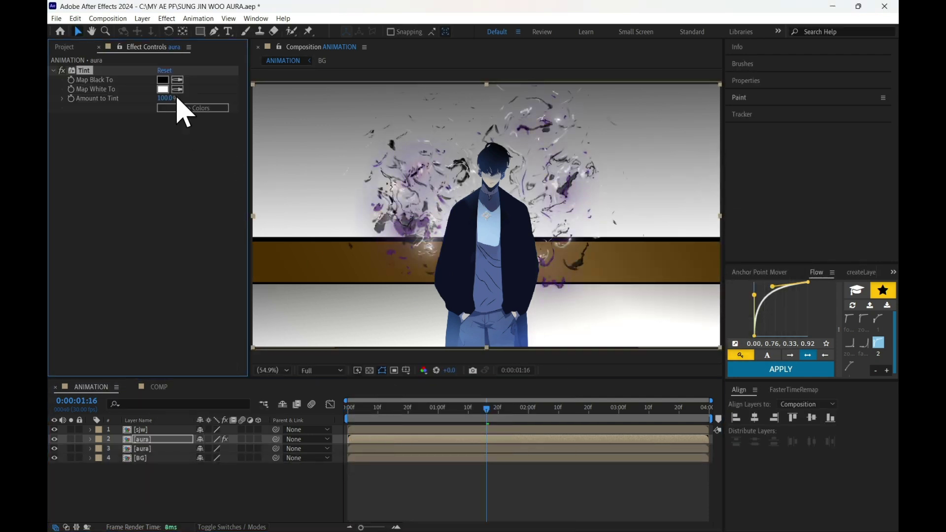
pyautogui.hotkey('ctrl', 'space')
pyautogui.write('deep')
pyautogui.press('Return')
pyautogui.click(166, 277)
# Duplicate the tinted aura layer and add CC Mr. Mercury to the copy, placed between Tint and Deep Glow
pyautogui.click(488, 441)
pyautogui.hotkey('ctrl', 'd')
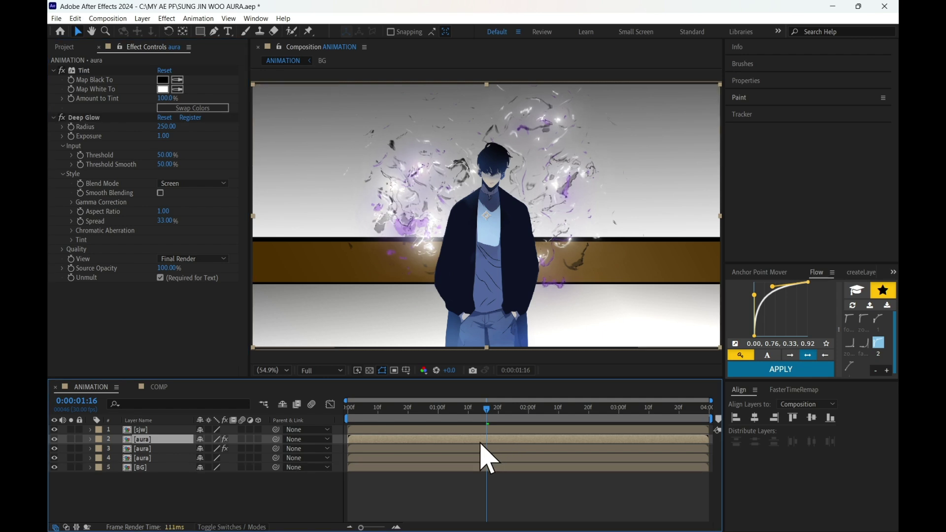
pyautogui.hotkey('ctrl', 'space')
pyautogui.write('mer')
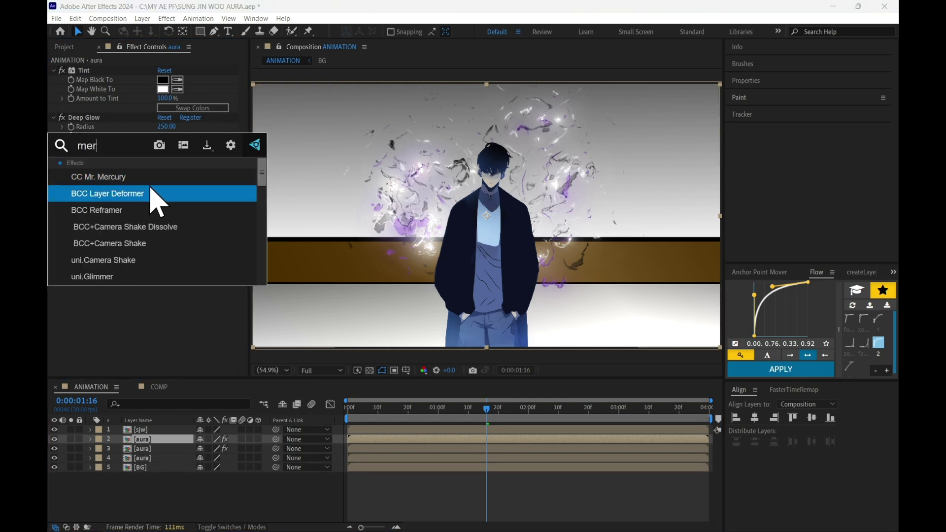
pyautogui.press('Return')
pyautogui.moveTo(98, 190); pyautogui.dragTo(119, 85)
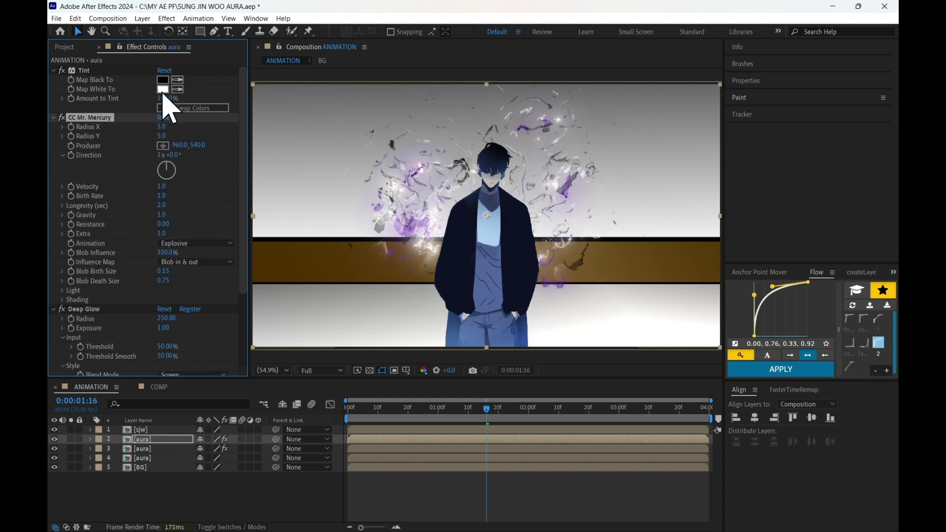
# Set the Tint effect's Map White To color to light blue on the top aura layer
pyautogui.click(163, 89)
pyautogui.click(757, 290)
pyautogui.moveTo(700, 256); pyautogui.dragTo(722, 266)
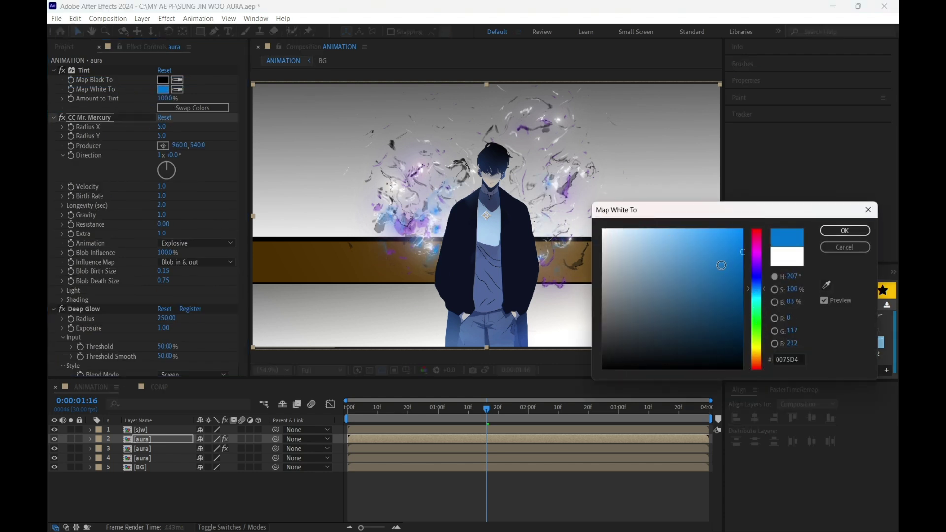
pyautogui.click(844, 231)
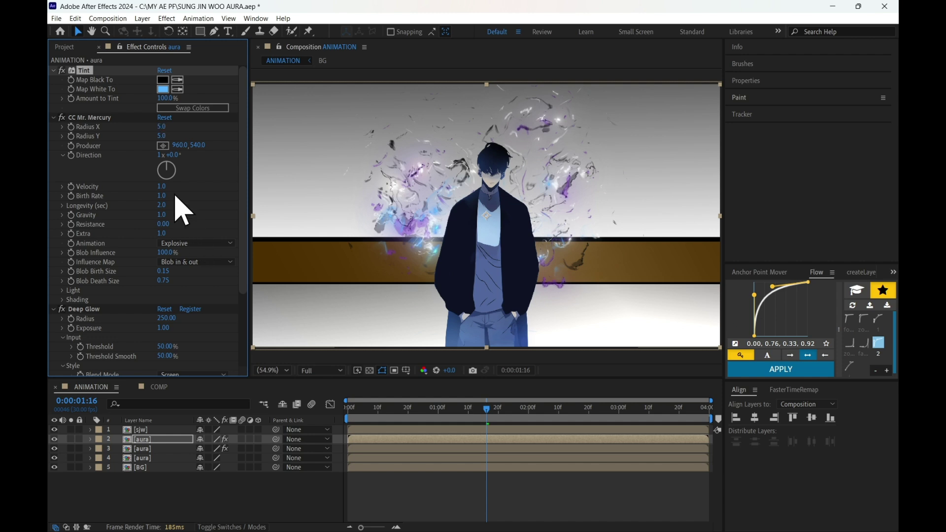
# Set CC Mr. Mercury's Velocity to 1.2, Gravity to -0.9, Radius X to 17 and Radius Y to 14, and scrub to check
pyautogui.moveTo(161, 190); pyautogui.dragTo(165, 227)
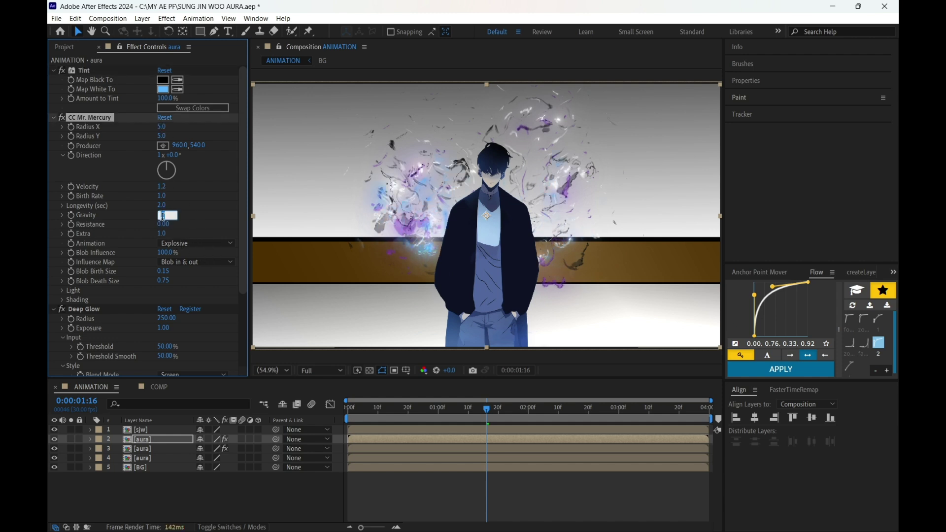
pyautogui.write('-0.9')
pyautogui.press('Return')
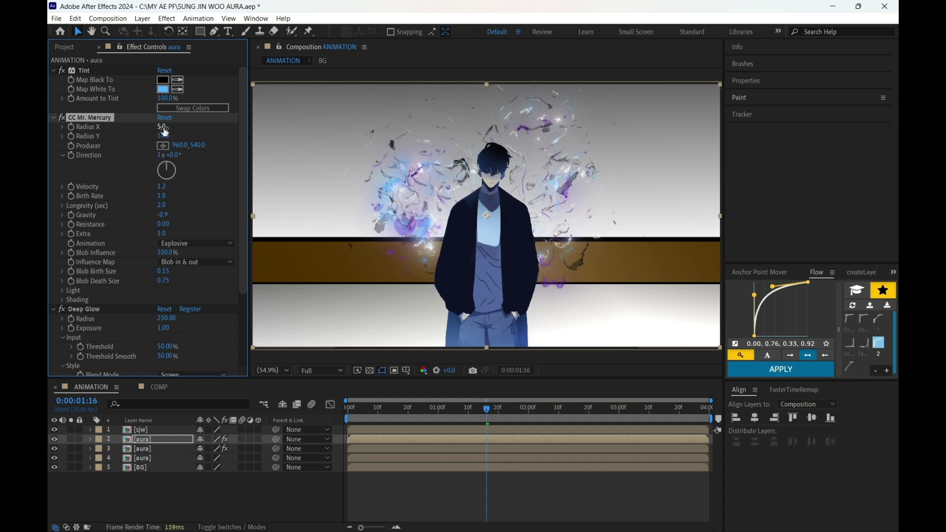
pyautogui.moveTo(163, 128); pyautogui.dragTo(170, 128)
pyautogui.click(510, 413)
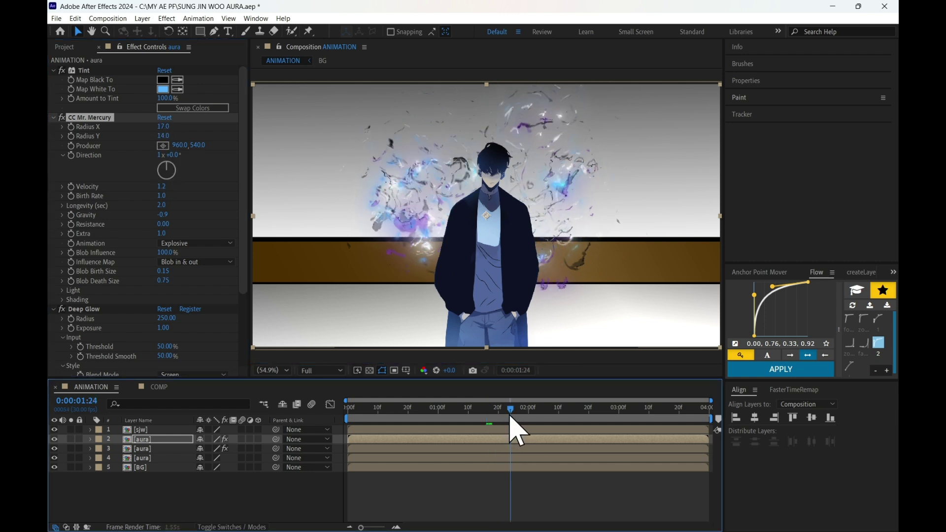
pyautogui.moveTo(510, 416); pyautogui.dragTo(541, 419)
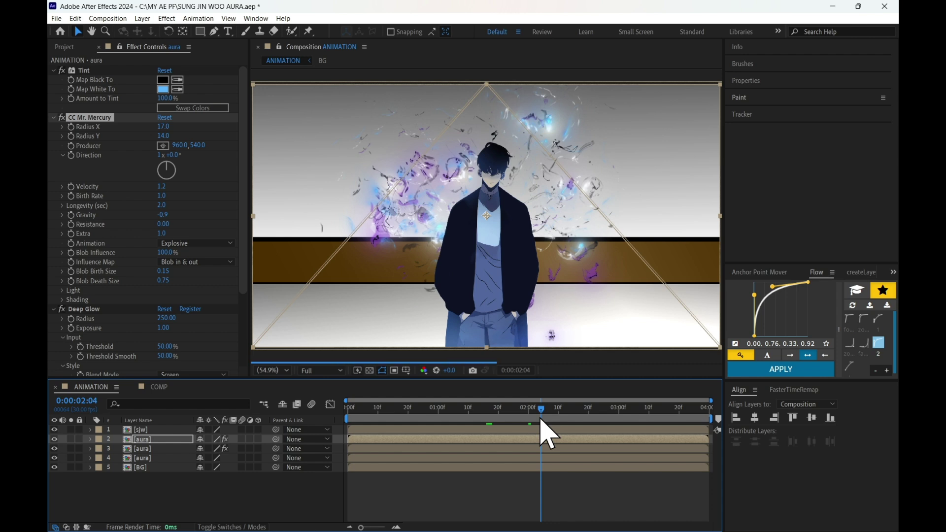
# Duplicate the lowest aura layer, the one without effects, and apply CC Glass to the copy
pyautogui.click(140, 448)
pyautogui.click(144, 458)
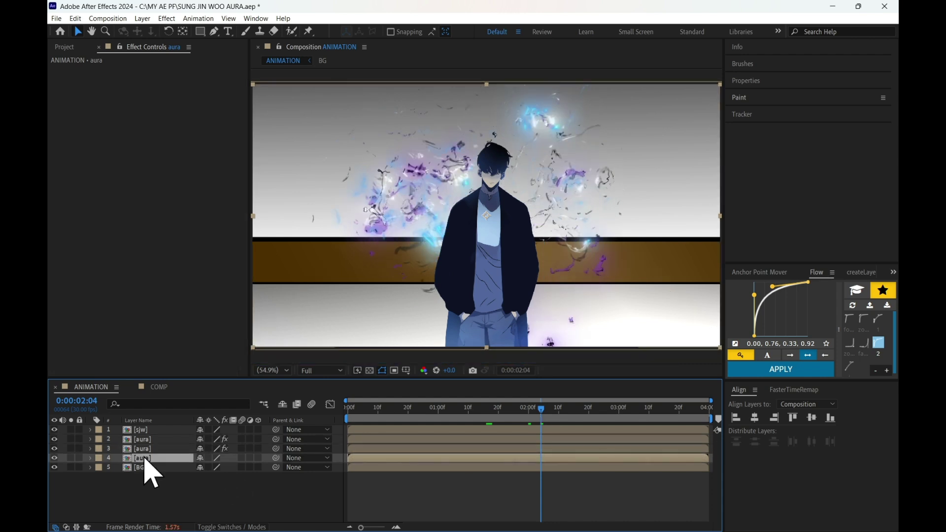
pyautogui.hotkey('ctrl', 'space')
pyautogui.write('gl')
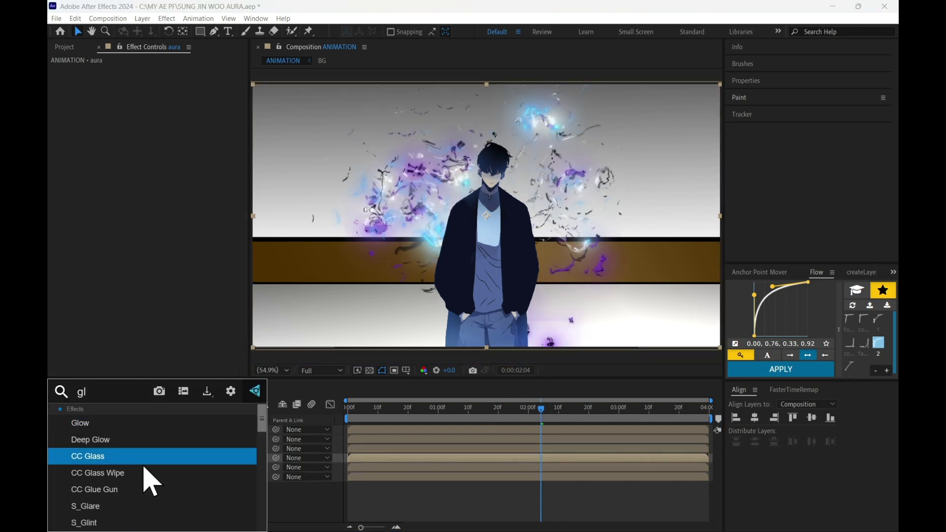
pyautogui.write('as')
pyautogui.click(126, 425)
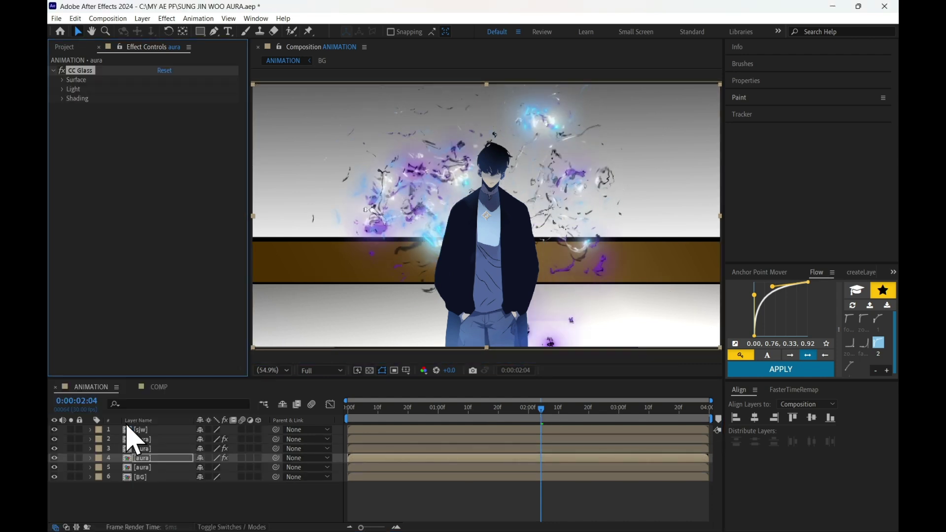
# Set CC Glass Softness to 41.5 and scale the same aura layer to 129%
pyautogui.click(63, 82)
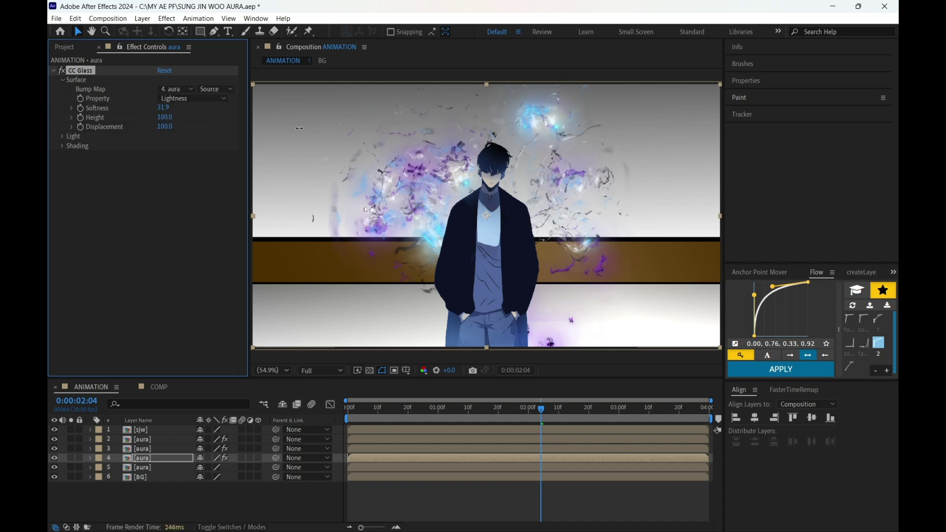
pyautogui.press('Return')
pyautogui.moveTo(195, 115); pyautogui.dragTo(224, 132)
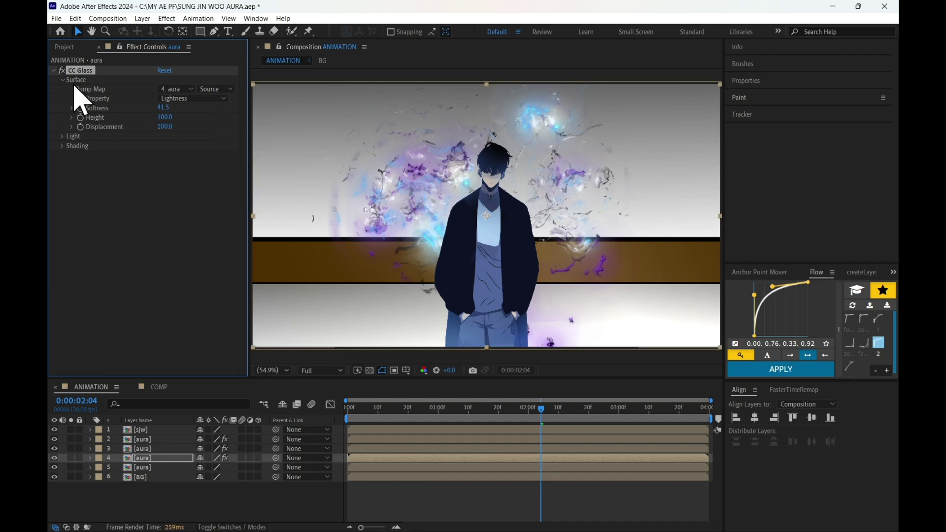
pyautogui.press('s')
pyautogui.click(214, 461)
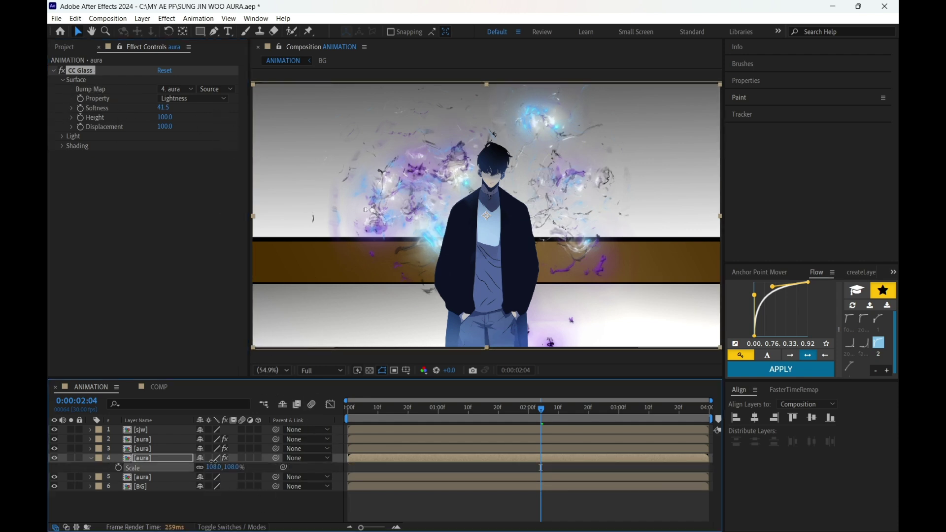
pyautogui.moveTo(214, 461); pyautogui.dragTo(215, 458)
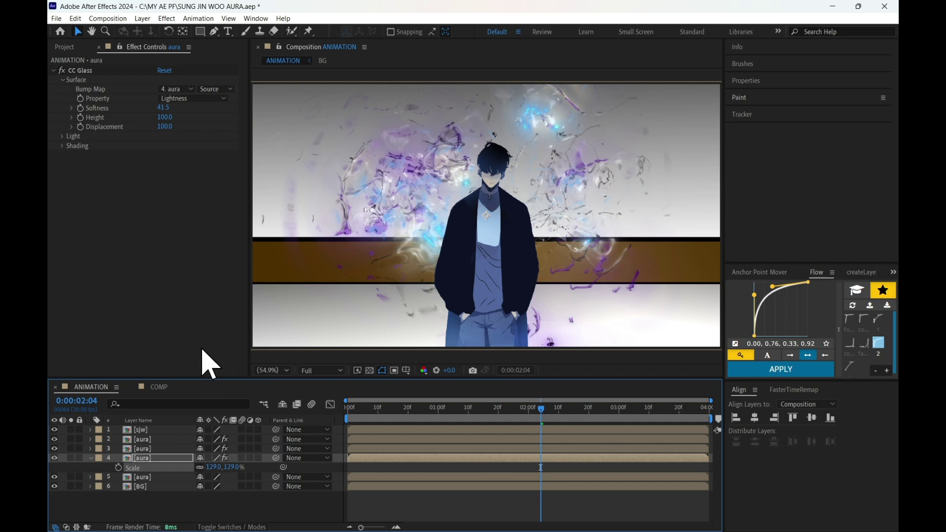
# Apply CC Mr. Mercury to the 129% aura layer, move it above CC Glass, and set Velocity to 1.4 and Gravity to -0.9
pyautogui.hotkey('ctrl', 'space')
pyautogui.write('mer')
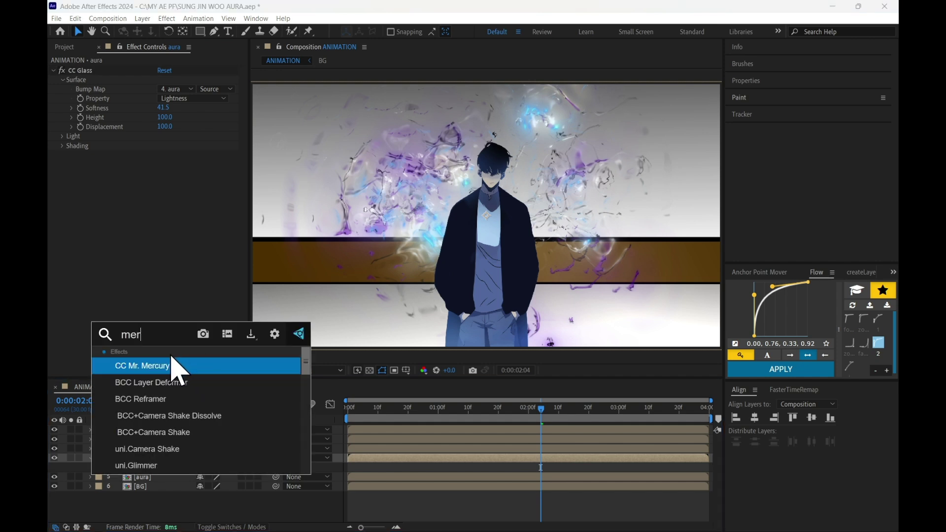
pyautogui.click(174, 363)
pyautogui.moveTo(77, 157); pyautogui.dragTo(98, 74)
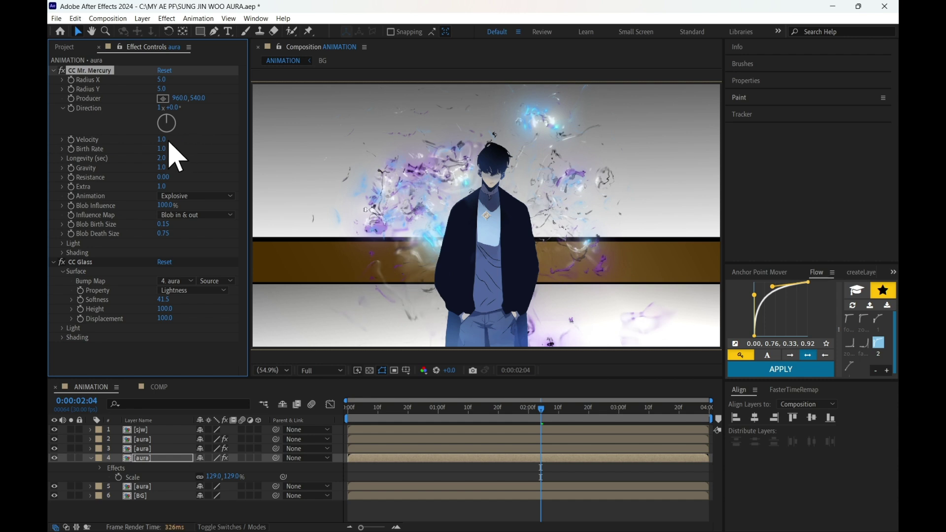
pyautogui.moveTo(186, 142); pyautogui.dragTo(170, 163)
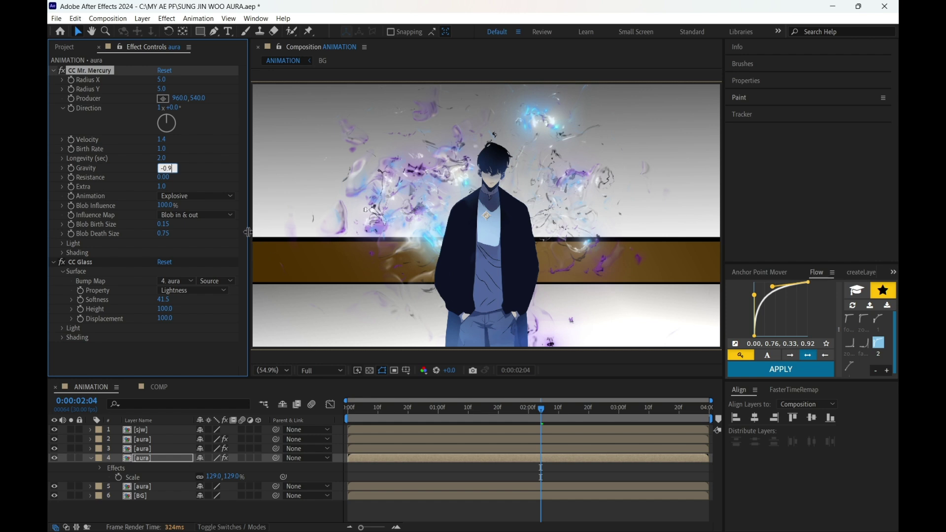
pyautogui.click(200, 251)
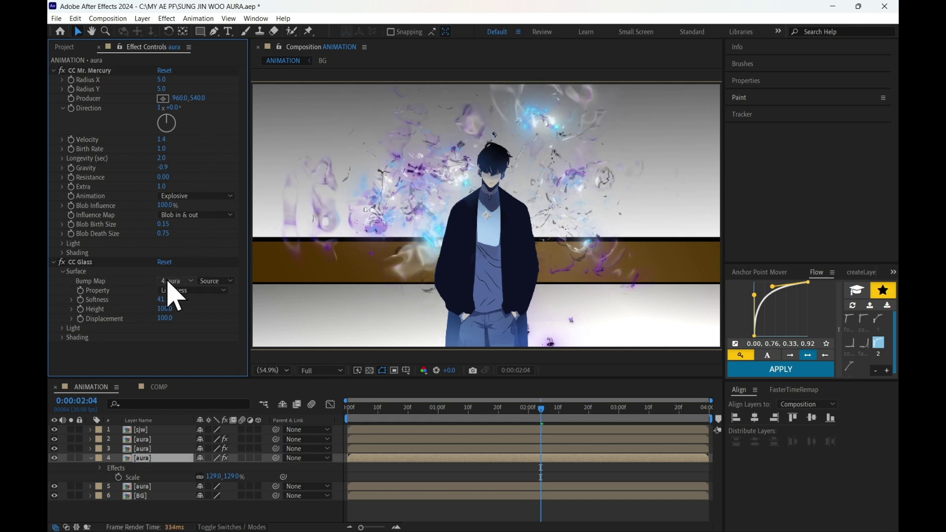
# Add the Tint and Glow effects to the same aura layer
pyautogui.hotkey('ctrl', 'space')
pyautogui.write('ti')
pyautogui.click(118, 364)
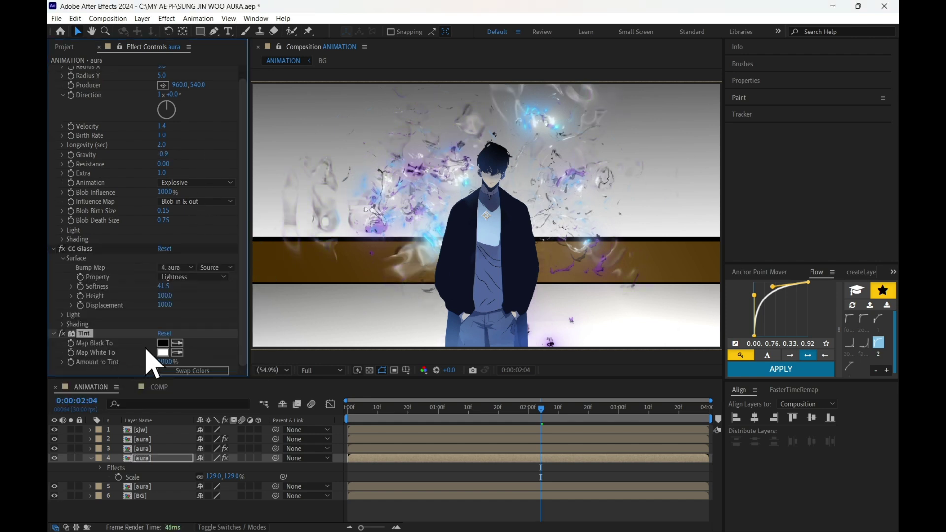
pyautogui.hotkey('ctrl', 'space')
pyautogui.write('glow')
pyautogui.press('Return')
# Duplicate that tinted aura layer and scale the copy to 111%
pyautogui.click(359, 461)
pyautogui.hotkey('ctrl', 'd')
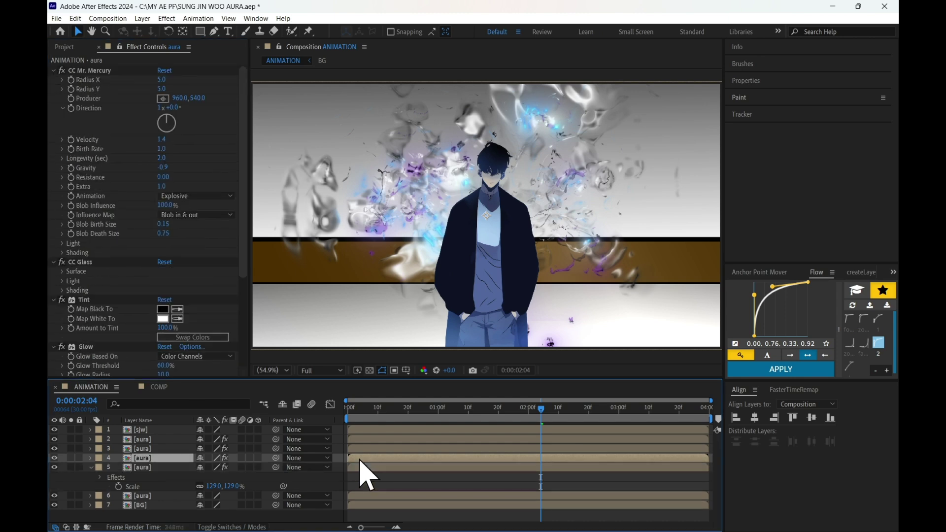
pyautogui.press('s')
pyautogui.moveTo(215, 468); pyautogui.dragTo(223, 492)
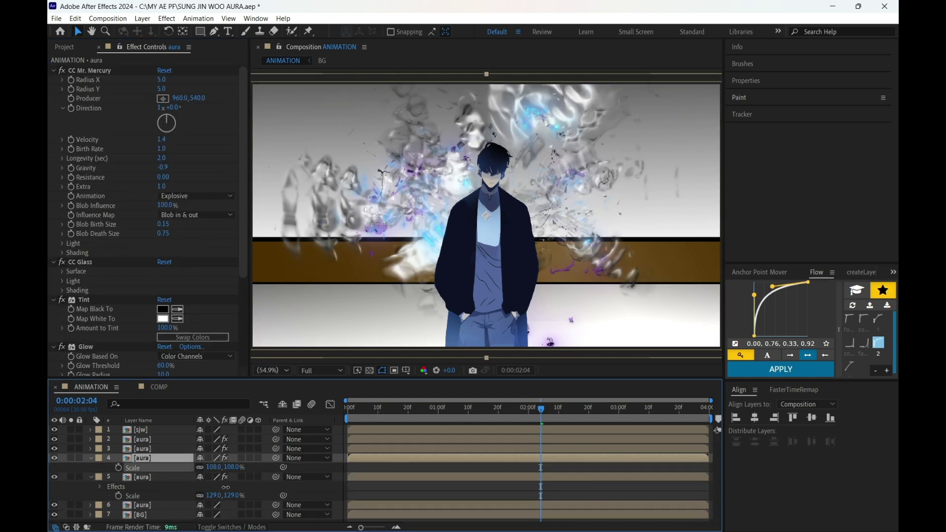
# Apply Turbulent Displace above the copy's other effects, with Amount 84, Size 148 and Evolution 111°
pyautogui.hotkey('ctrl', 'space')
pyautogui.write('tu')
pyautogui.press('Return')
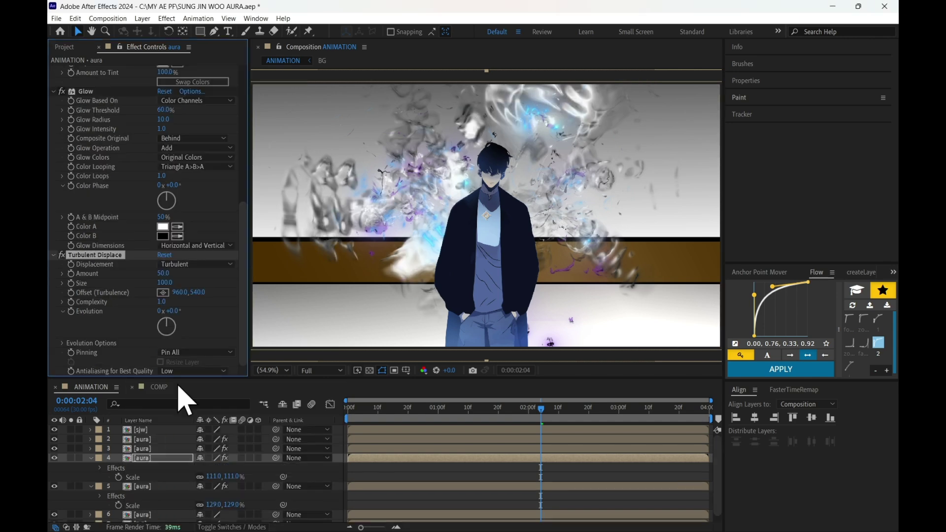
pyautogui.moveTo(98, 261); pyautogui.dragTo(121, 74)
pyautogui.moveTo(168, 100)
pyautogui.mouseDown()
pyautogui.moveTo(191, 101)
pyautogui.moveTo(180, 90)
pyautogui.mouseUp()
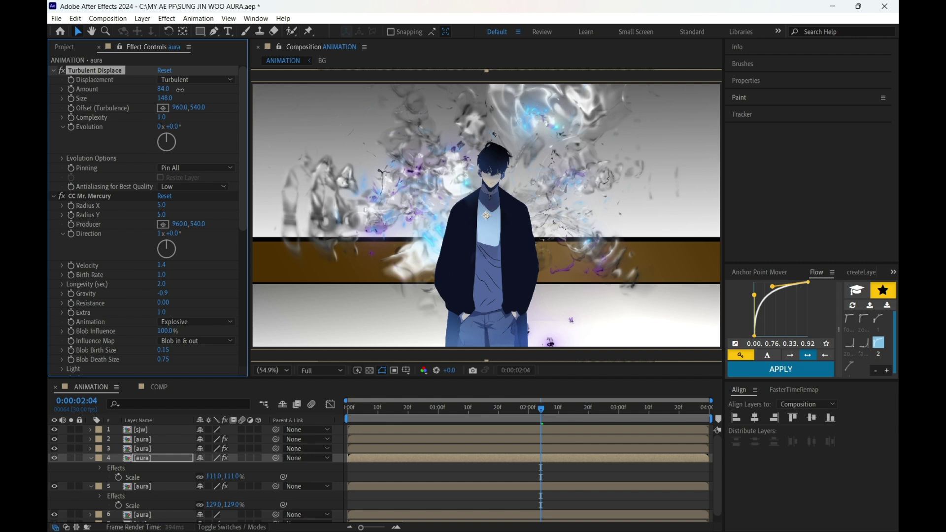
pyautogui.click(186, 149)
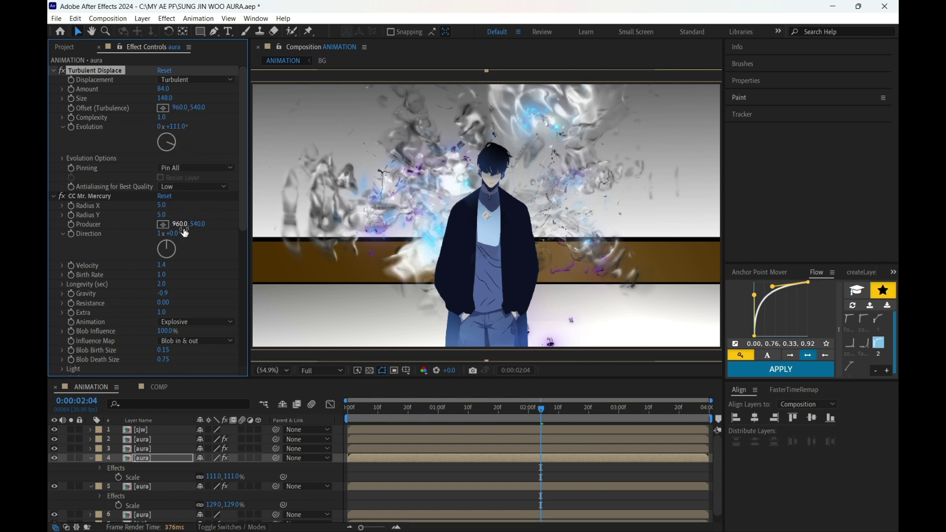
# Set the Tint effect's Map White To color to dark blue 0069B8 on the 111% aura copy
pyautogui.scroll(-6, 148, 269)
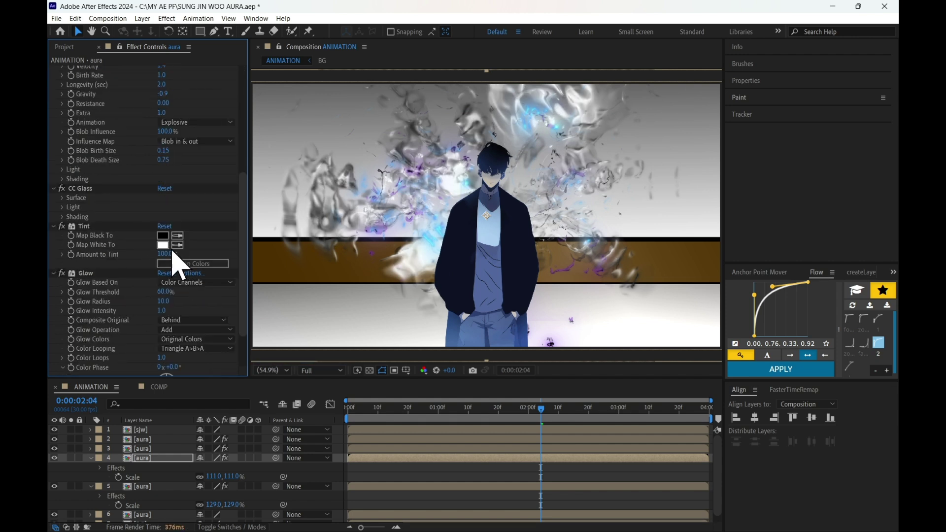
pyautogui.click(164, 245)
pyautogui.moveTo(761, 284); pyautogui.dragTo(756, 289)
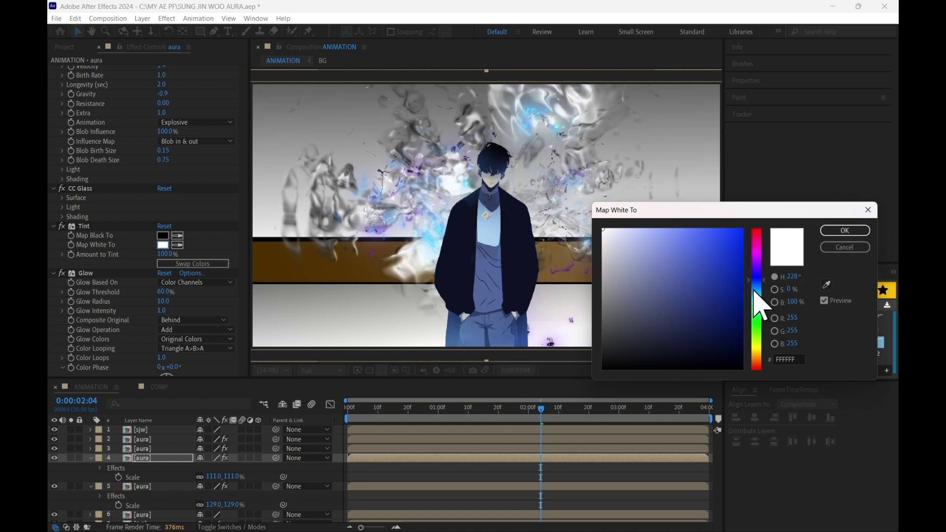
pyautogui.click(743, 267)
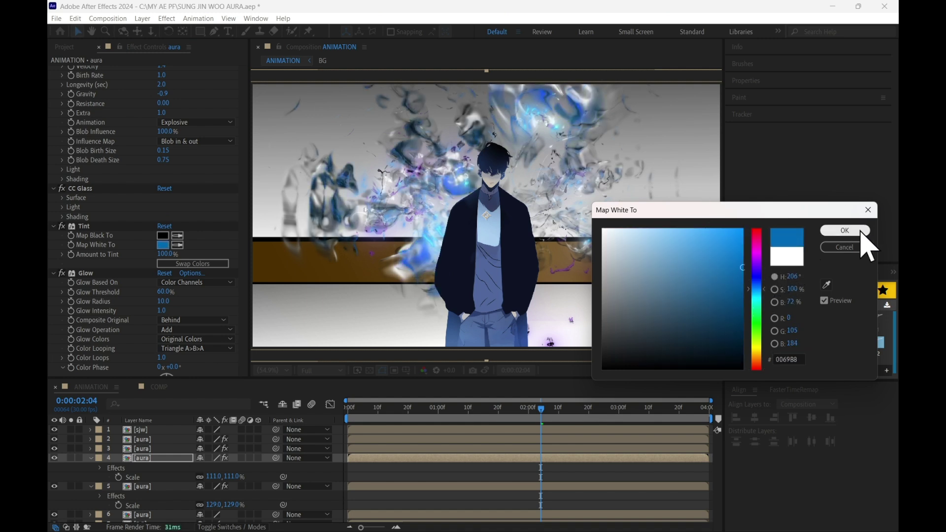
pyautogui.click(844, 230)
# Duplicate the sjw character layer and apply CC Light Sweep to the copy
pyautogui.click(481, 429)
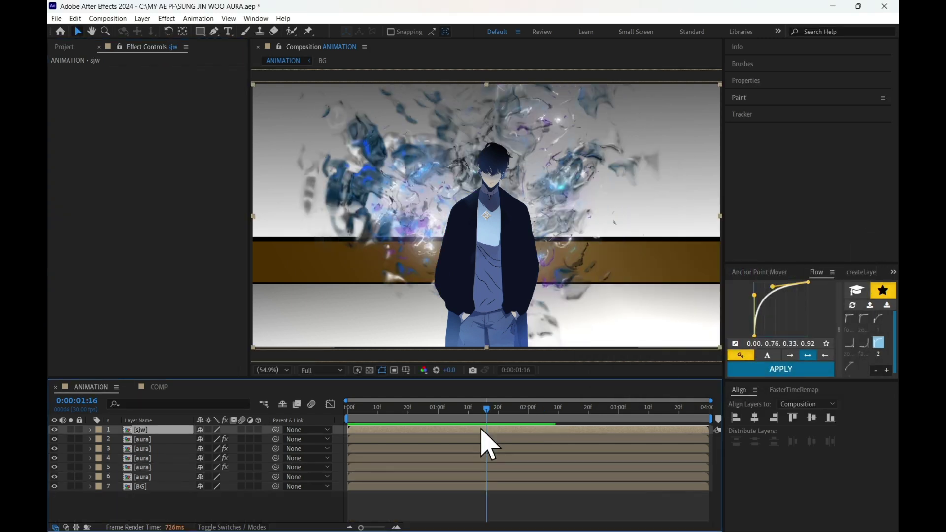
pyautogui.hotkey('ctrl', 'd')
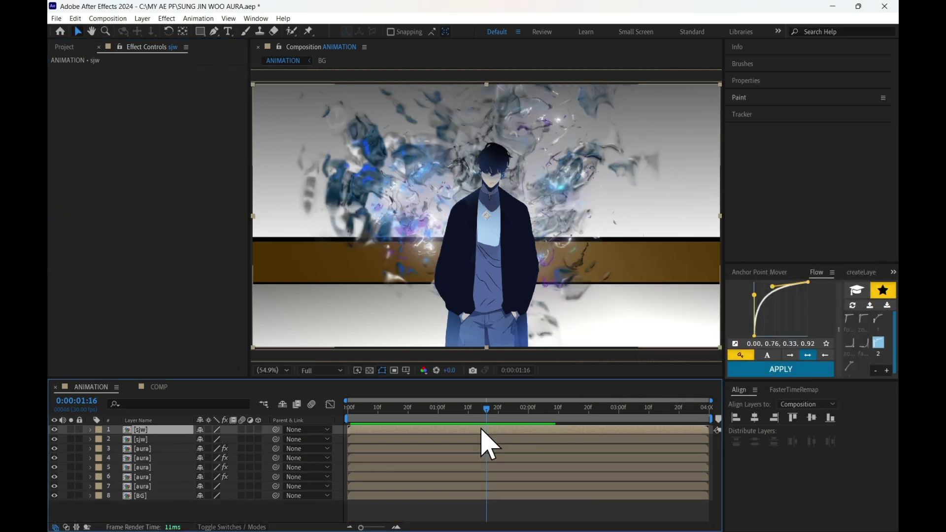
pyautogui.hotkey('ctrl', 'space')
pyautogui.write('sw')
pyautogui.click(438, 421)
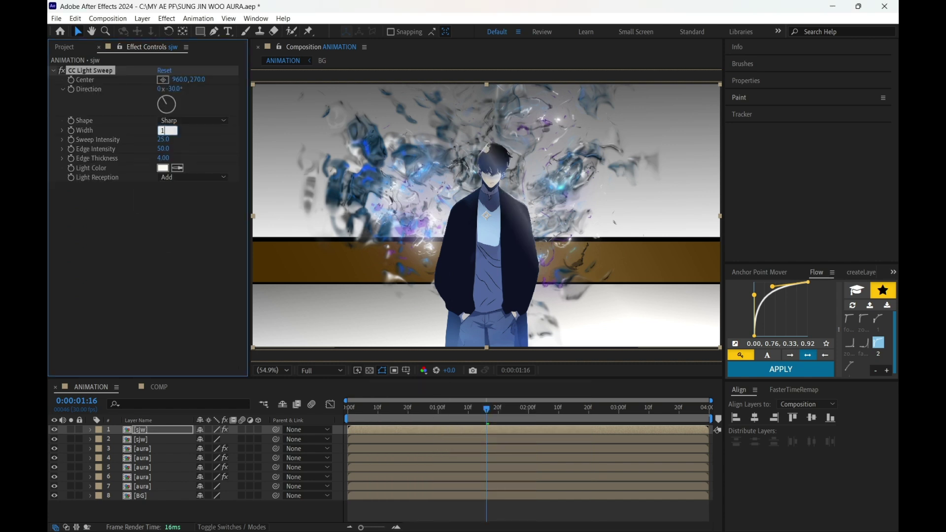
# Set CC Light Sweep's Width to 1000, Sweep Intensity to 0, Edge Intensity to 120 and Light Reception to Cutout
pyautogui.write('1000')
pyautogui.press('Return')
pyautogui.write('0')
pyautogui.press('Return')
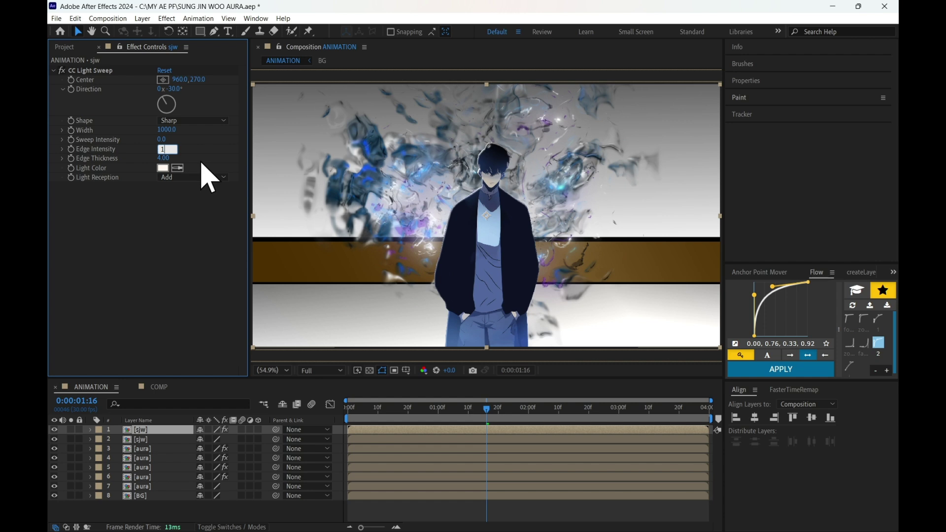
pyautogui.write('120')
pyautogui.press('Return')
pyautogui.click(197, 177)
pyautogui.click(196, 217)
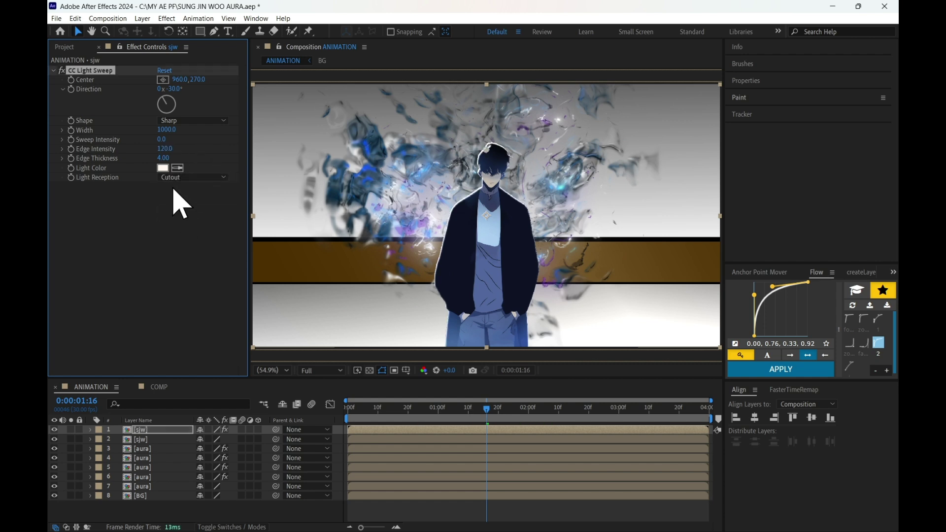
# Add Deep Glow to the rim-light sjw layer and enable its Unmult option
pyautogui.hotkey('ctrl', 'space')
pyautogui.write('deep')
pyautogui.press('Return')
pyautogui.click(168, 338)
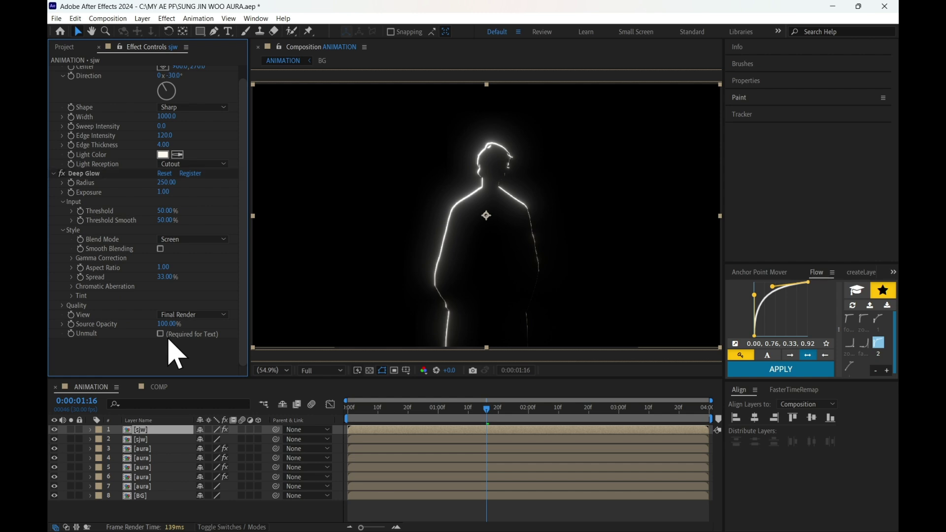
pyautogui.click(160, 334)
# Set CC Light Sweep's Light Color to a muted blue-violet on the rim-light sjw layer
pyautogui.click(163, 167)
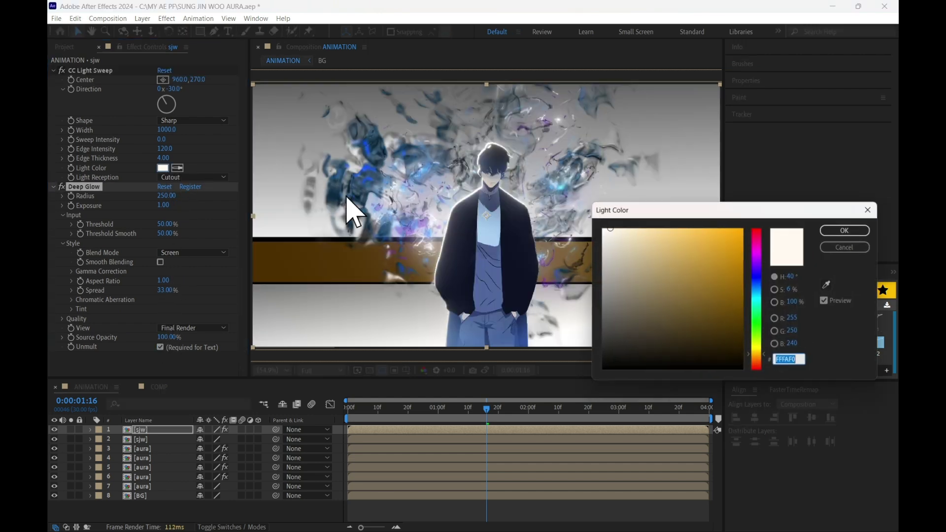
pyautogui.moveTo(754, 243); pyautogui.dragTo(674, 229)
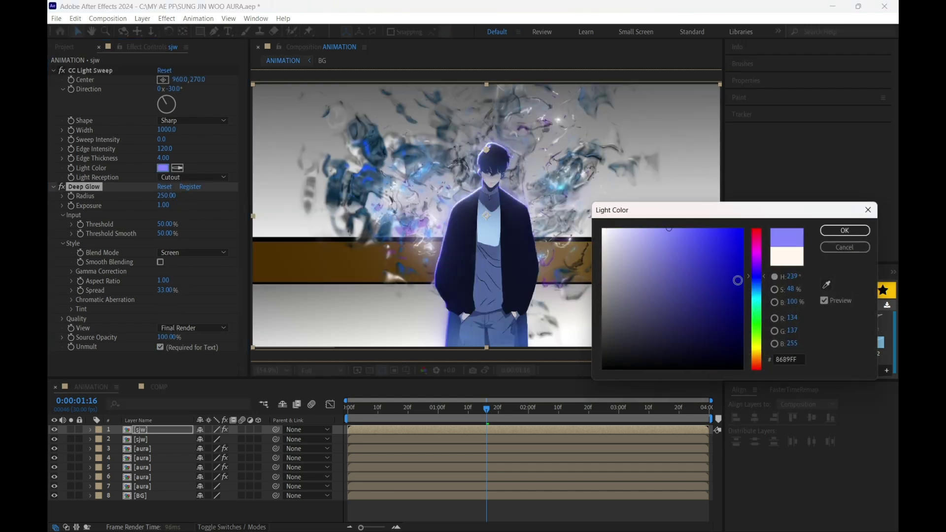
pyautogui.click(755, 329)
pyautogui.click(739, 326)
pyautogui.click(755, 276)
pyautogui.moveTo(754, 277); pyautogui.dragTo(754, 283)
pyautogui.moveTo(656, 236)
pyautogui.mouseDown()
pyautogui.moveTo(641, 232)
pyautogui.moveTo(688, 230)
pyautogui.mouseUp()
pyautogui.moveTo(759, 268)
pyautogui.mouseDown()
pyautogui.moveTo(764, 279)
pyautogui.moveTo(741, 318)
pyautogui.moveTo(725, 292)
pyautogui.moveTo(699, 286)
pyautogui.moveTo(669, 256)
pyautogui.mouseUp()
pyautogui.click(845, 230)
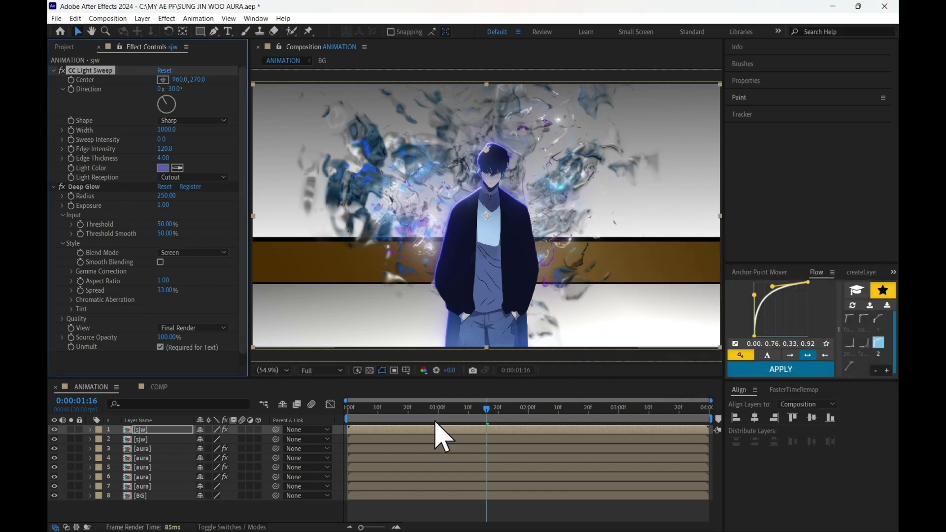
# Duplicate the rim-light sjw layer and set the copy's Light Color to white FFFFFF
pyautogui.hotkey('ctrl', 'd')
pyautogui.click(163, 168)
pyautogui.click(604, 226)
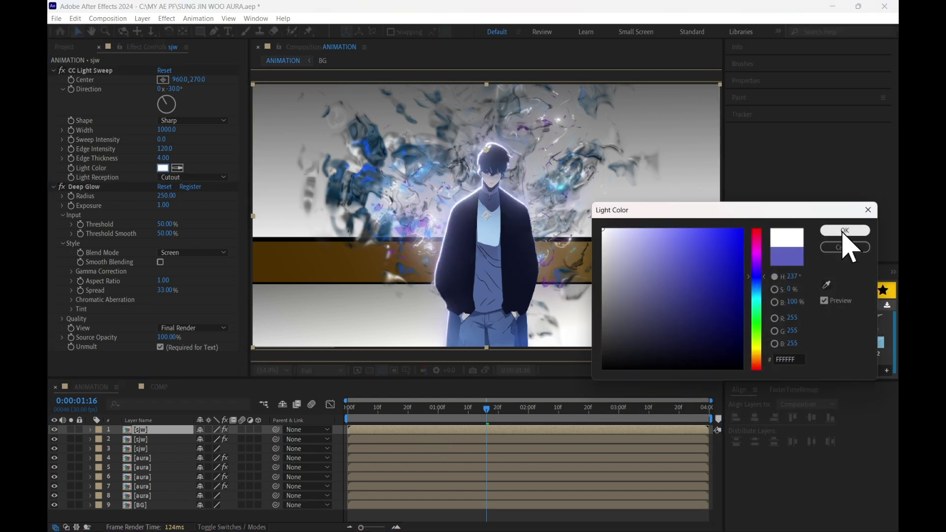
pyautogui.click(841, 231)
# Set the white rim light's Direction to +30°, Edge Thickness to 3.30 and Edge Intensity to 78
pyautogui.click(178, 108)
pyautogui.moveTo(179, 102); pyautogui.dragTo(174, 98)
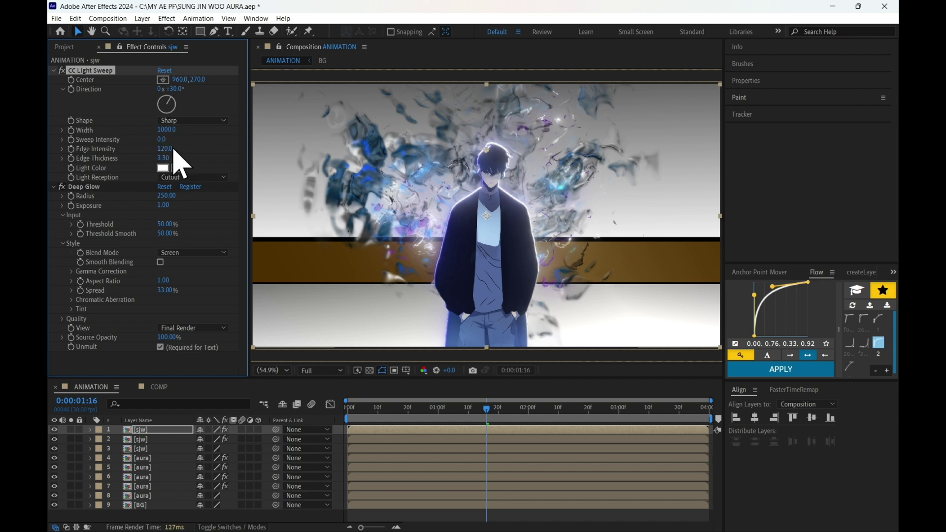
pyautogui.moveTo(158, 149); pyautogui.dragTo(146, 157)
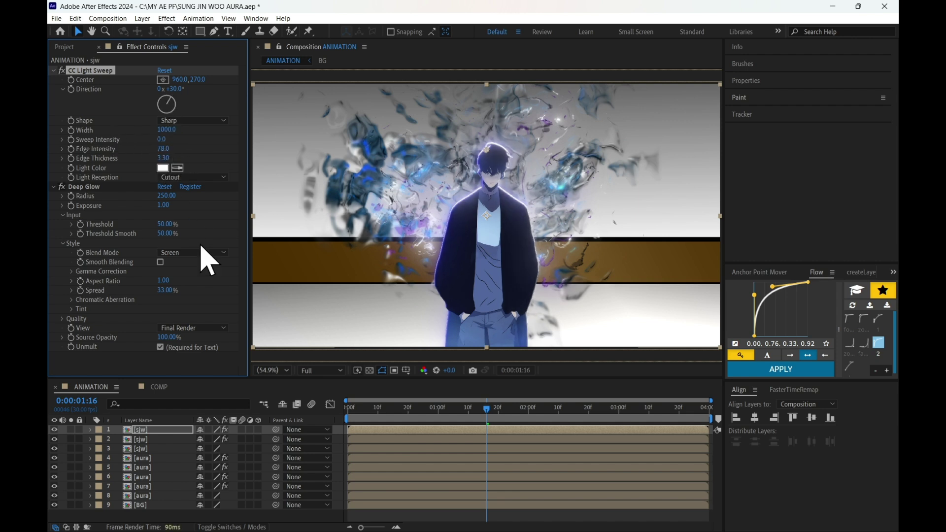
# Set the second sjw layer's Light Color to violet 746CD6 and preview the animation from the start
pyautogui.click(360, 439)
pyautogui.click(162, 168)
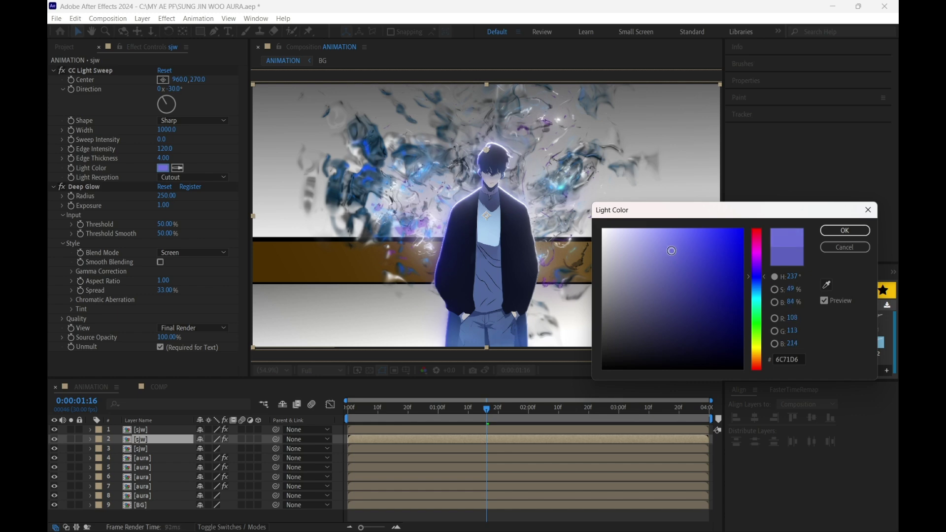
pyautogui.moveTo(767, 283); pyautogui.dragTo(757, 280)
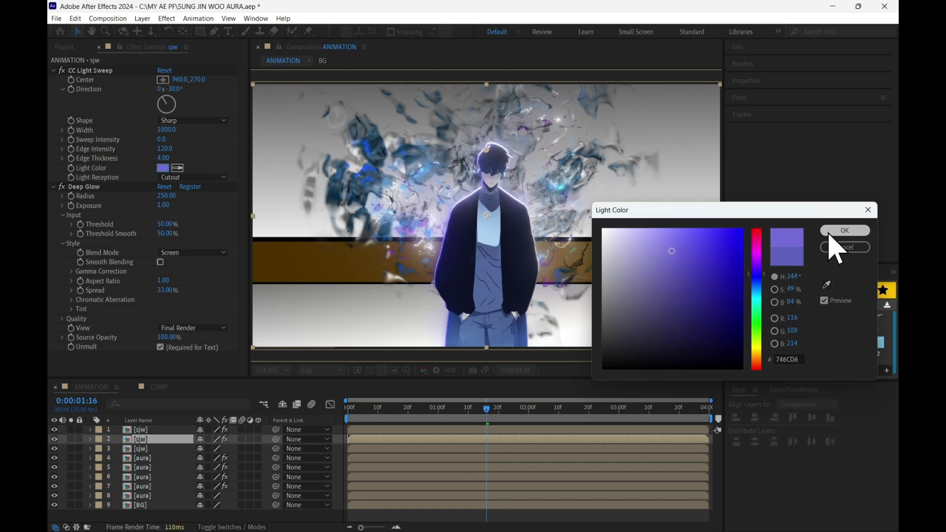
pyautogui.click(844, 230)
pyautogui.moveTo(481, 420); pyautogui.dragTo(505, 418)
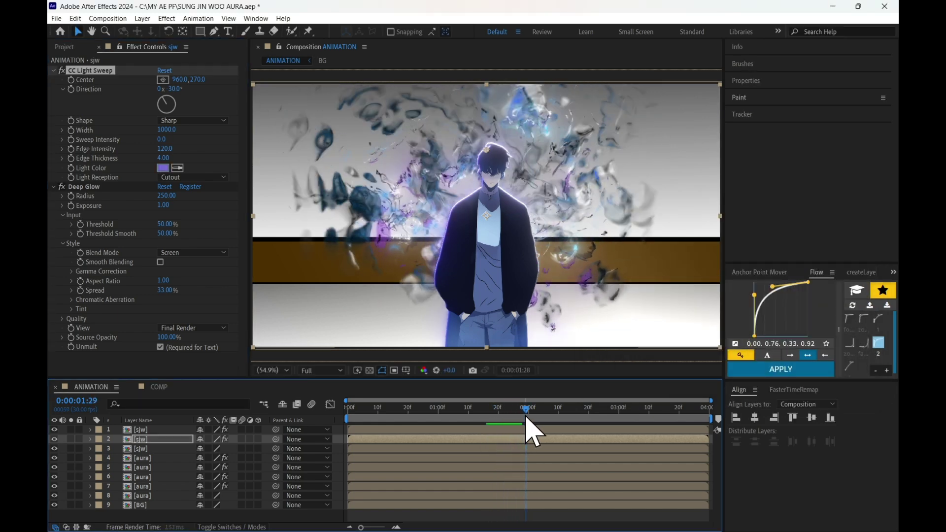
pyautogui.click(345, 419)
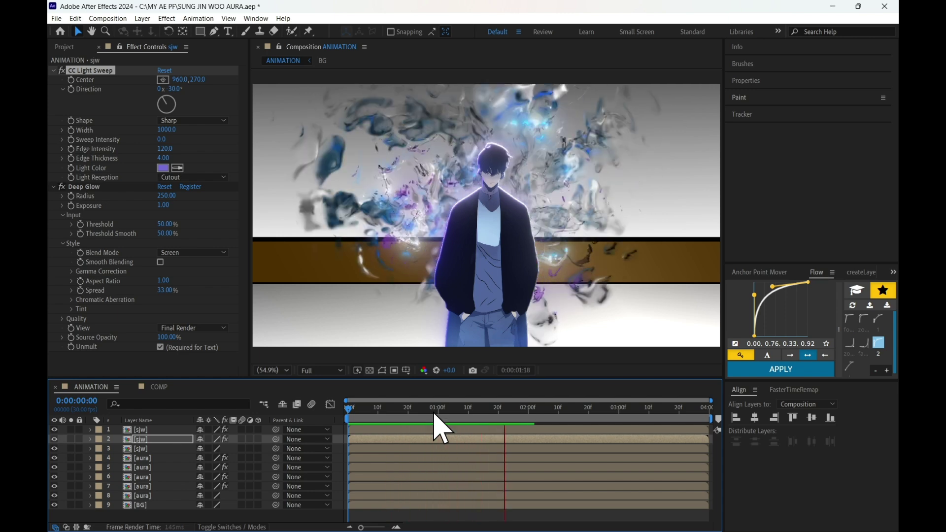
pyautogui.click(525, 416)
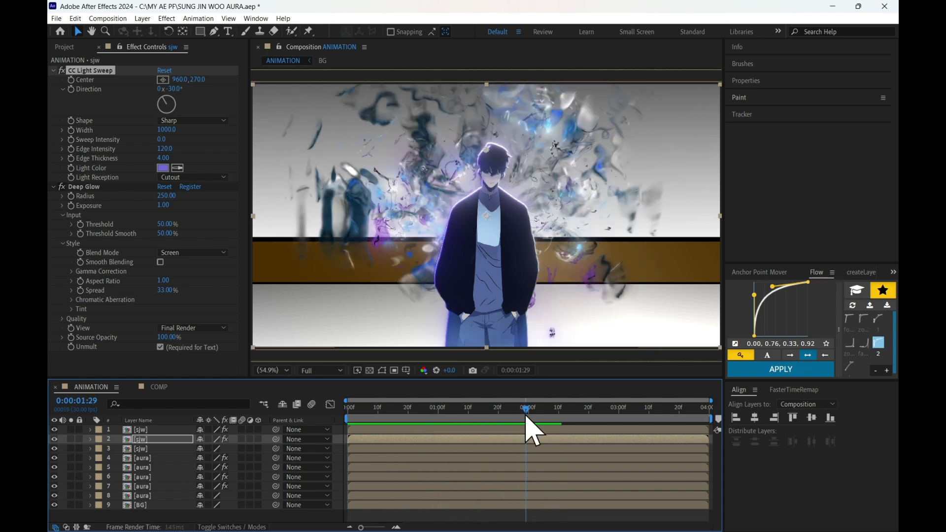
# Change the second sjw layer's Light Color to blue 6C8CD6 and play the animation from the first frame
pyautogui.click(164, 168)
pyautogui.moveTo(756, 282)
pyautogui.mouseDown()
pyautogui.moveTo(757, 291)
pyautogui.moveTo(762, 280)
pyautogui.mouseUp()
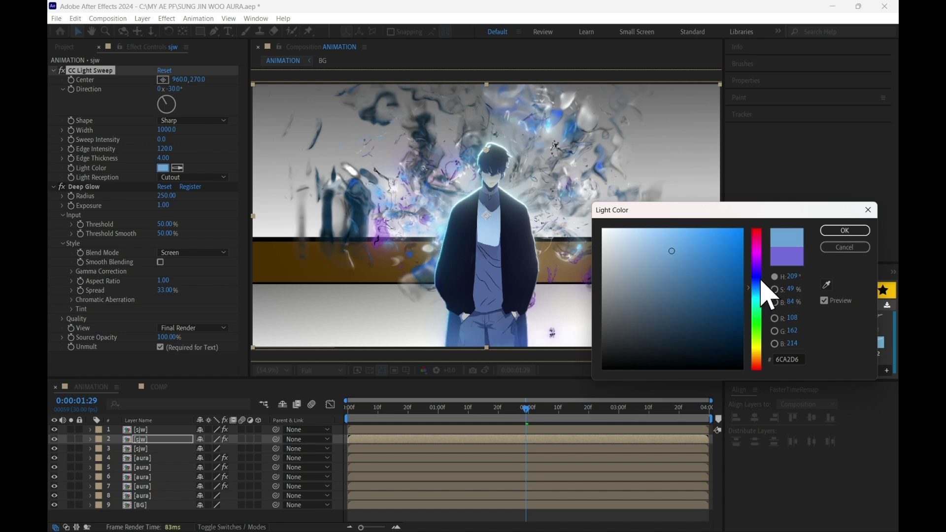
pyautogui.click(757, 285)
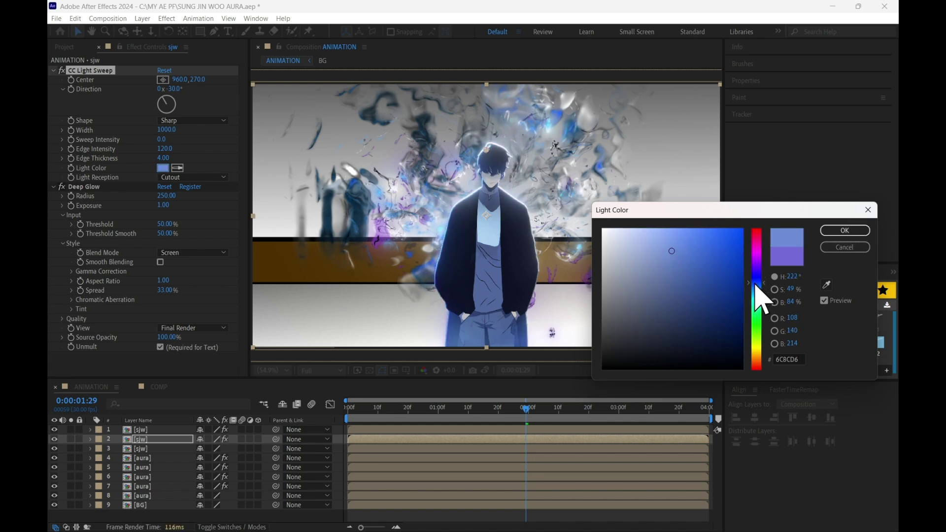
pyautogui.click(846, 231)
pyautogui.moveTo(514, 410); pyautogui.dragTo(347, 406)
pyautogui.press('space')
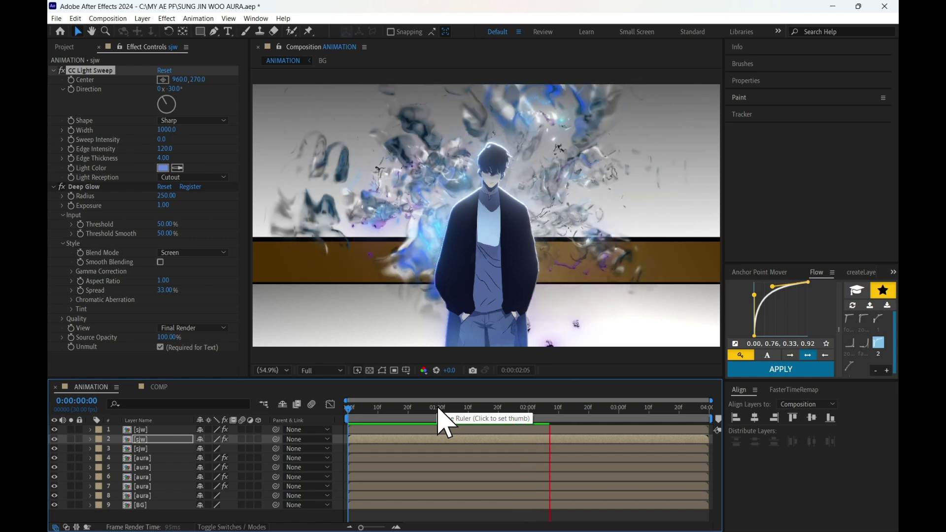
# Pre-compose the three sjw layers into a new composition named sjw, moving all attributes into it
pyautogui.click(159, 430)
pyautogui.keyDown('shift'); pyautogui.click(158, 448); pyautogui.keyUp('shift')
pyautogui.hotkey('ctrl', 'shift', 'c')
pyautogui.write('sjw')
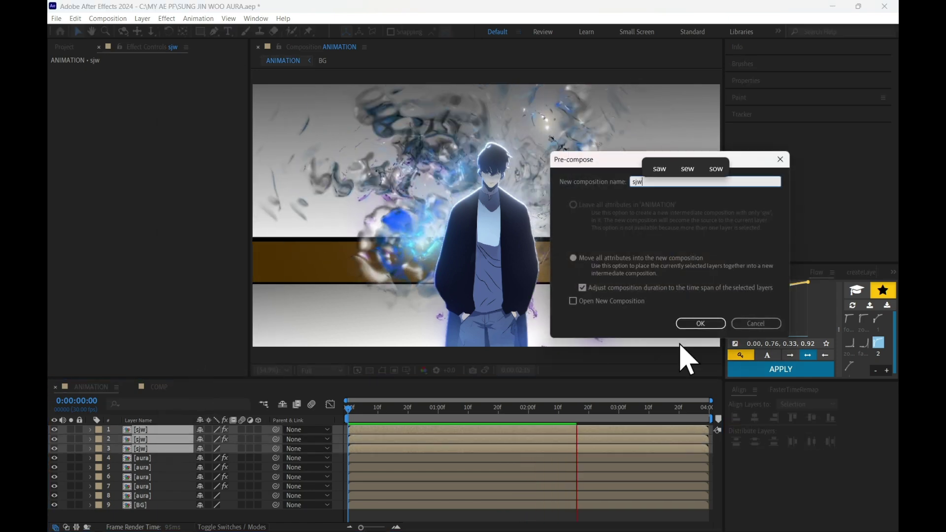
pyautogui.click(700, 324)
# Pre-compose the five aura layers into a single composition named aura and return to the first frame
pyautogui.click(163, 439)
pyautogui.keyDown('shift'); pyautogui.click(165, 477); pyautogui.keyUp('shift')
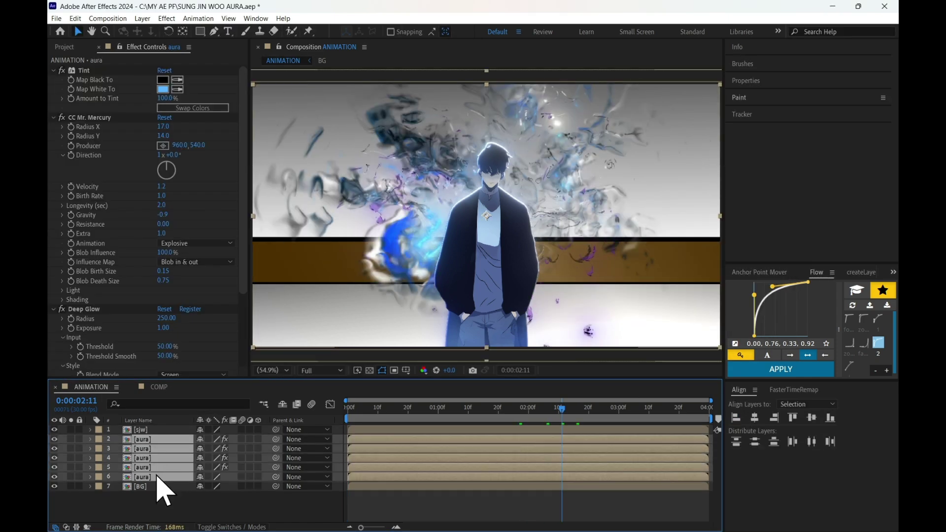
pyautogui.rightClick(157, 476)
pyautogui.click(231, 402)
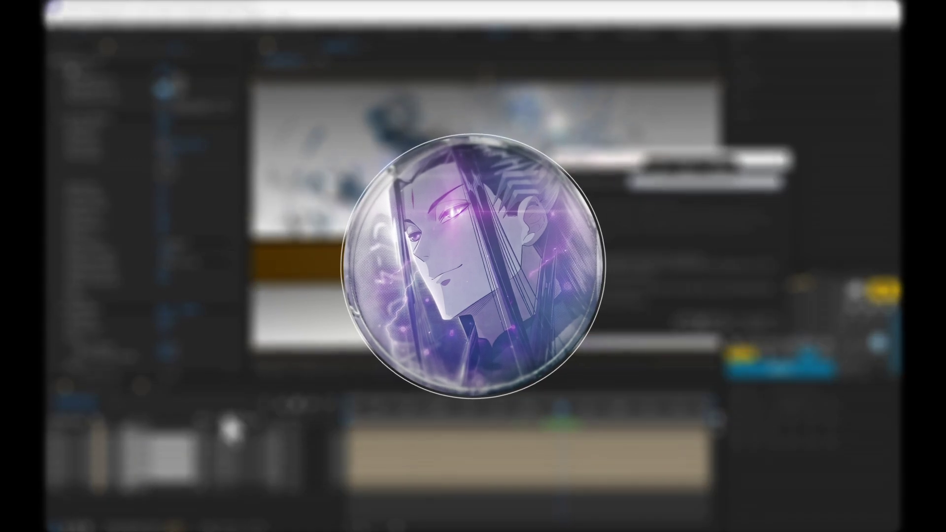
pyautogui.click(699, 323)
pyautogui.moveTo(561, 410); pyautogui.dragTo(274, 424)
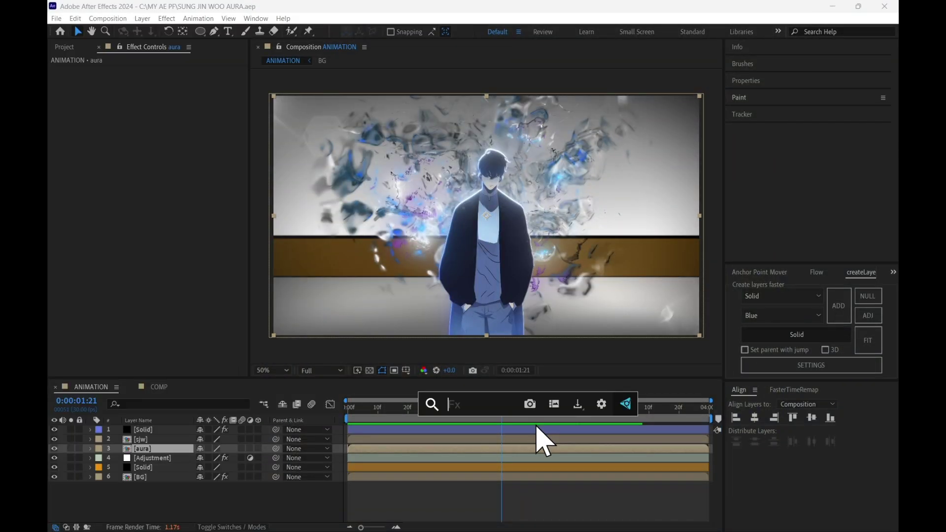
# Apply Twixtor Pro to the aura layer, enable In FPS is Out FPS, and set Image Prep to Contrast/Edge Enhance
pyautogui.write('twi')
pyautogui.click(483, 455)
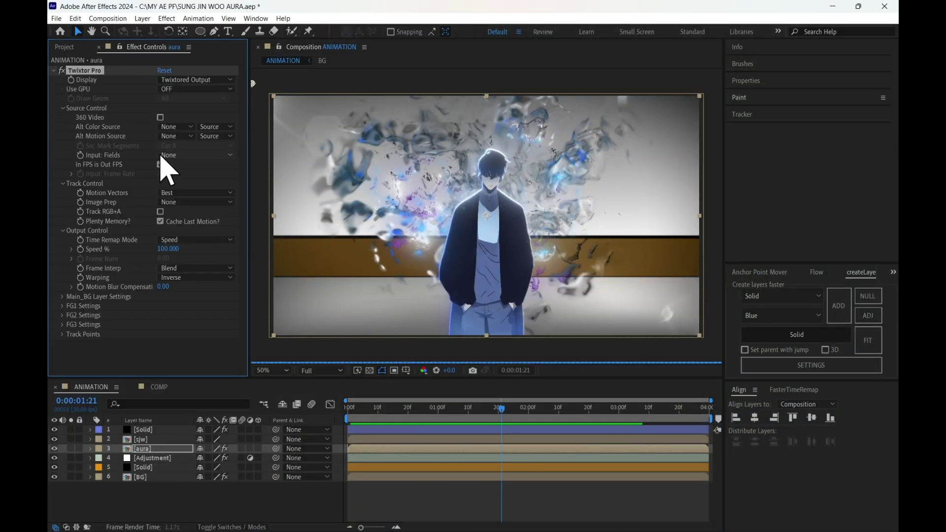
pyautogui.click(160, 164)
pyautogui.click(184, 202)
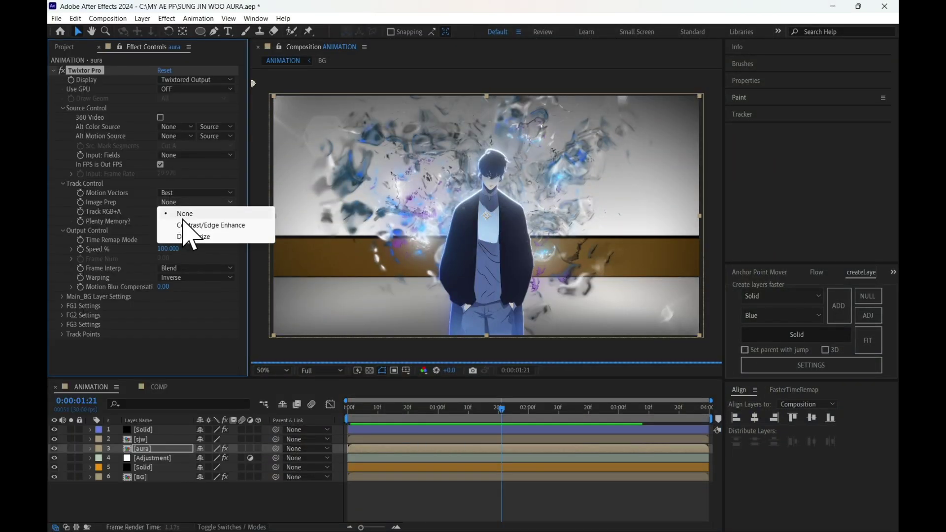
pyautogui.click(185, 225)
# Set Twixtor Pro's Frame Interp to Motion Weighted Blend and Warping to Inverse w/ Smart Blend
pyautogui.click(195, 268)
pyautogui.click(209, 306)
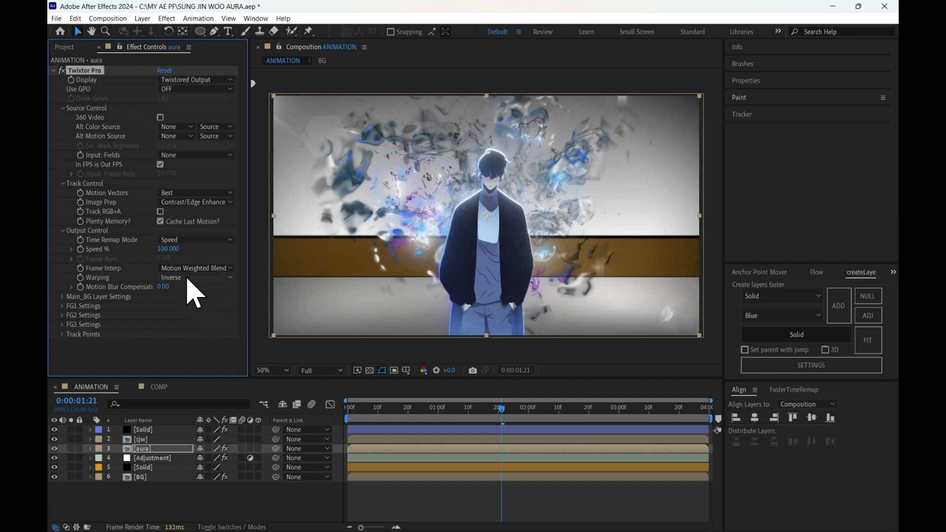
pyautogui.click(190, 279)
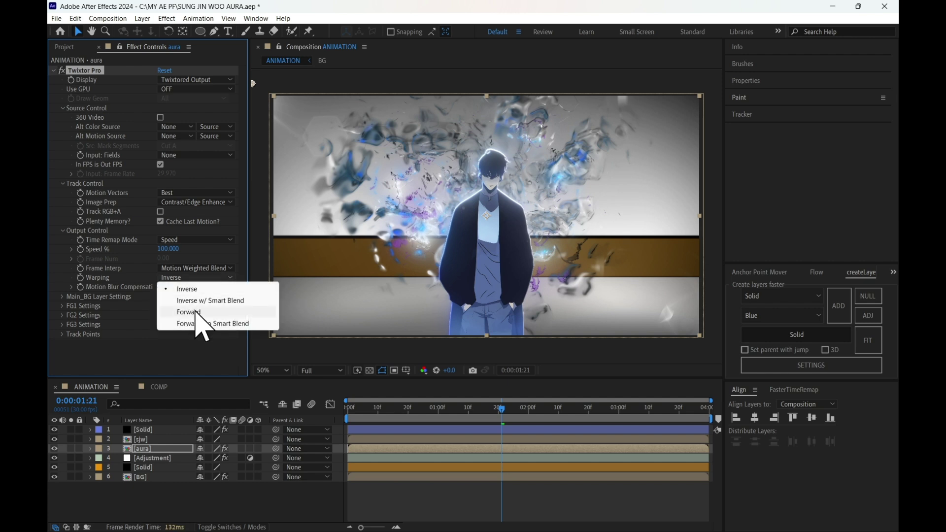
pyautogui.click(203, 300)
pyautogui.click(62, 297)
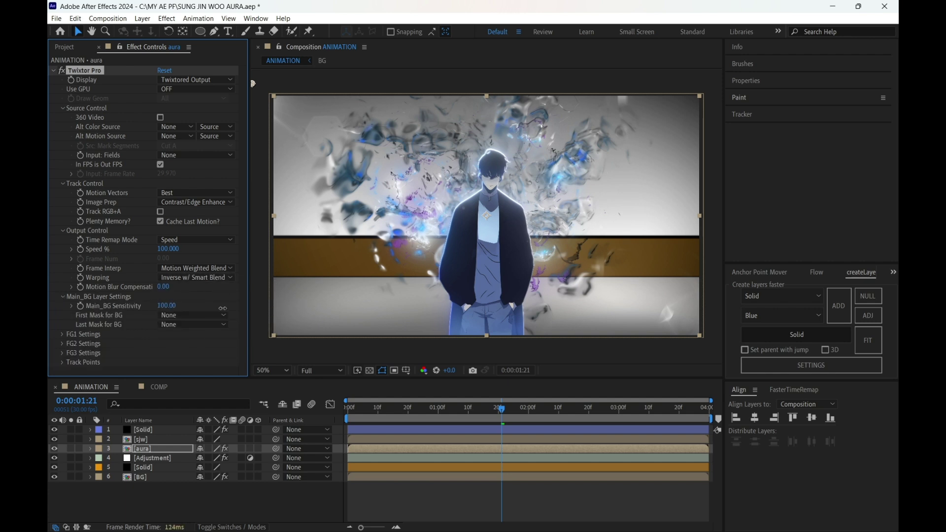
pyautogui.click(61, 298)
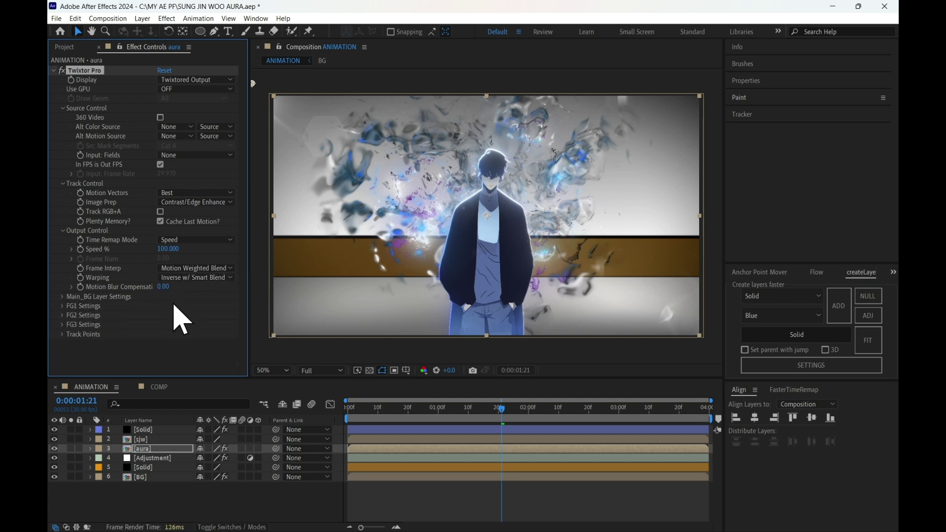
# Pre-compose the aura layer as aura Comp 1, moving all attributes into the new composition
pyautogui.rightClick(458, 449)
pyautogui.click(495, 379)
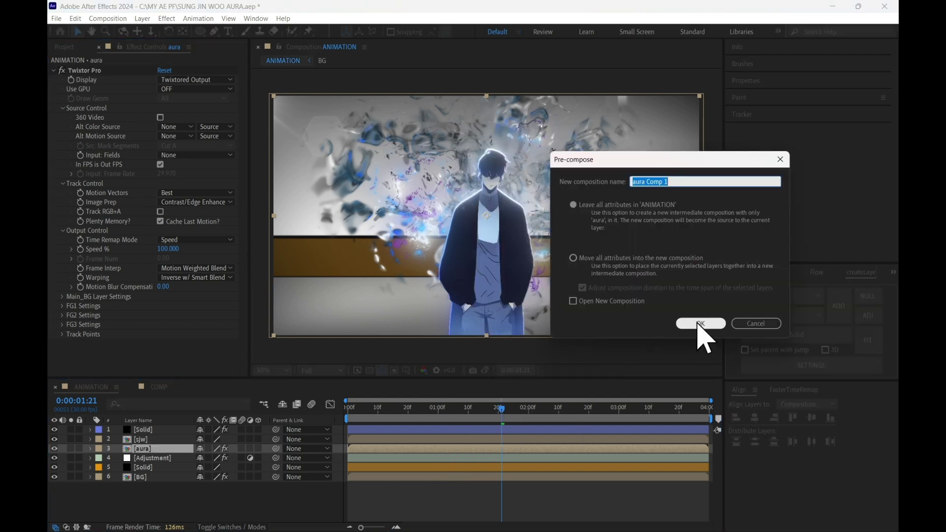
pyautogui.click(574, 258)
pyautogui.click(700, 324)
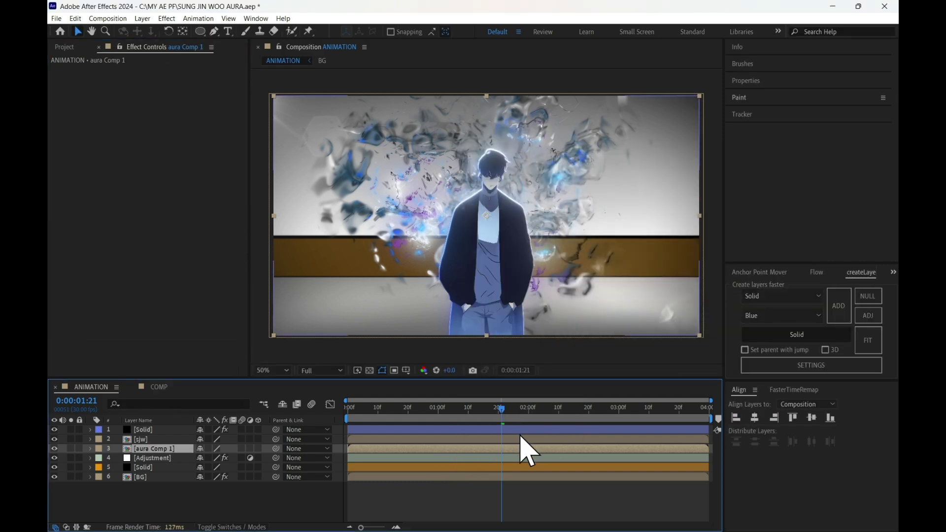
# Enable time remapping on aura Comp 1 and show its value graph
pyautogui.hotkey('ctrl', 'alt', 't')
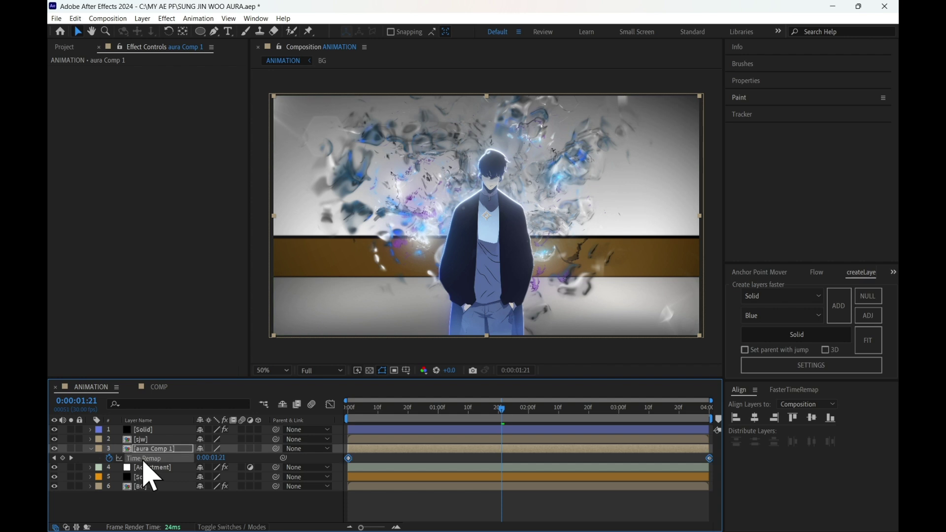
pyautogui.click(330, 404)
pyautogui.rightClick(499, 468)
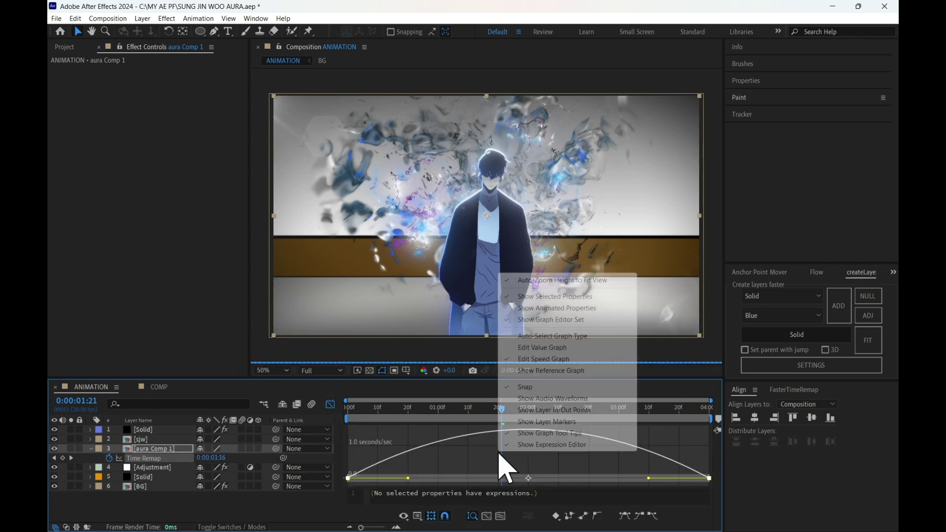
pyautogui.click(524, 348)
# Shape the time-remap curve steep at both ends and nearly flat in the middle, then preview the animation from the first frame
pyautogui.moveTo(467, 482); pyautogui.dragTo(388, 436)
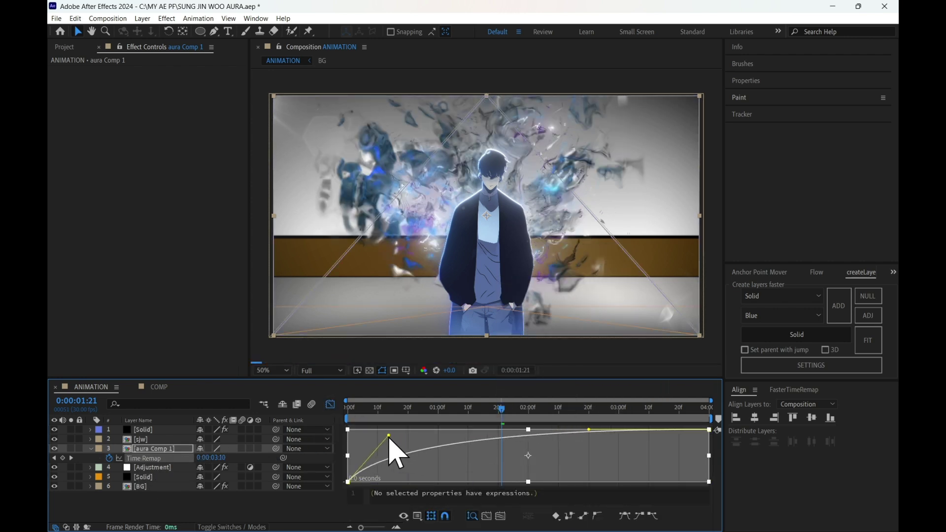
pyautogui.moveTo(587, 433); pyautogui.dragTo(704, 477)
pyautogui.moveTo(389, 437); pyautogui.dragTo(351, 435)
pyautogui.moveTo(471, 417); pyautogui.dragTo(326, 417)
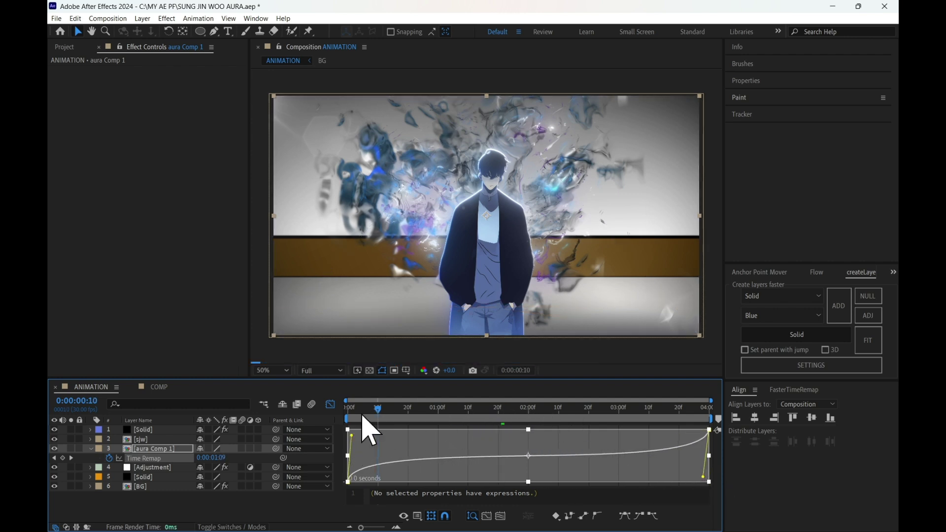
pyautogui.click(329, 406)
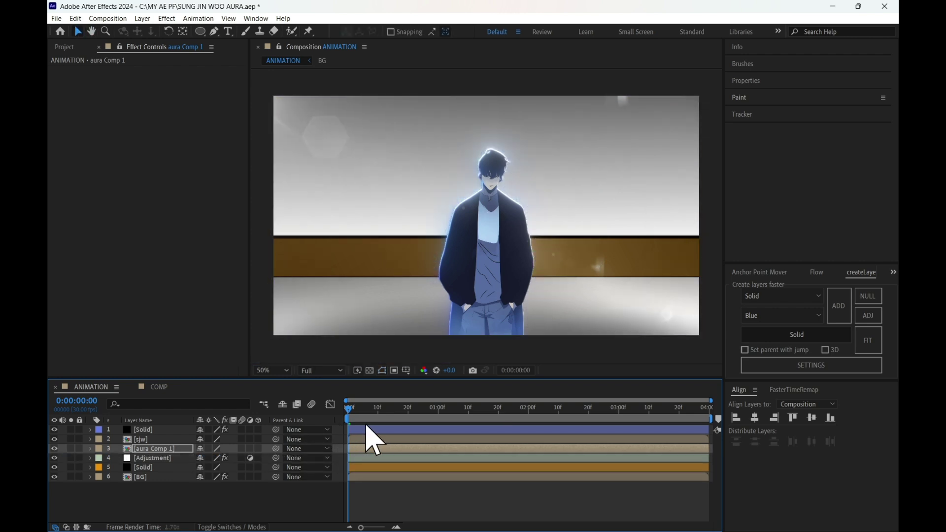
pyautogui.press('space')
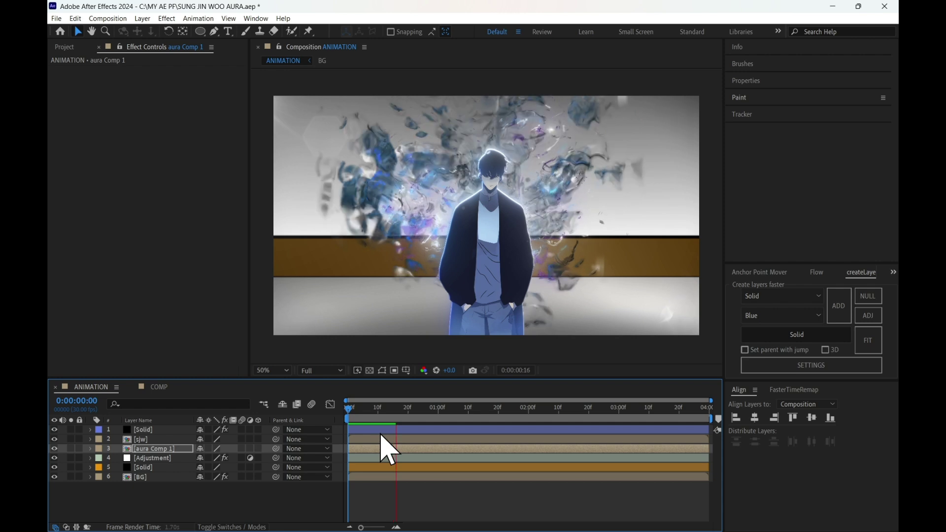
pyautogui.press('space')
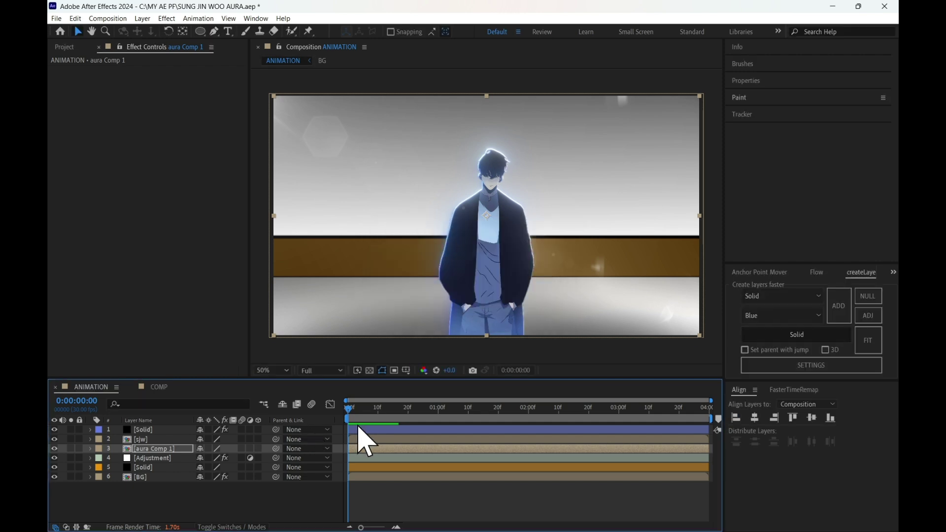
pyautogui.press('space')
pyautogui.press('space')
# Soften the end of aura Comp 1's time-remap curve for a gentler final acceleration and return to the first frame
pyautogui.hotkey('ctrl', 'alt', 't')
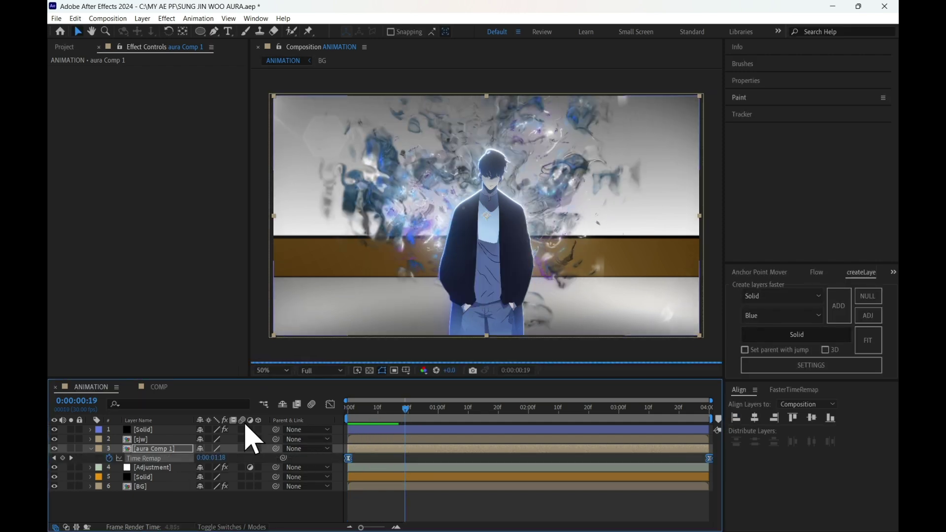
pyautogui.click(330, 405)
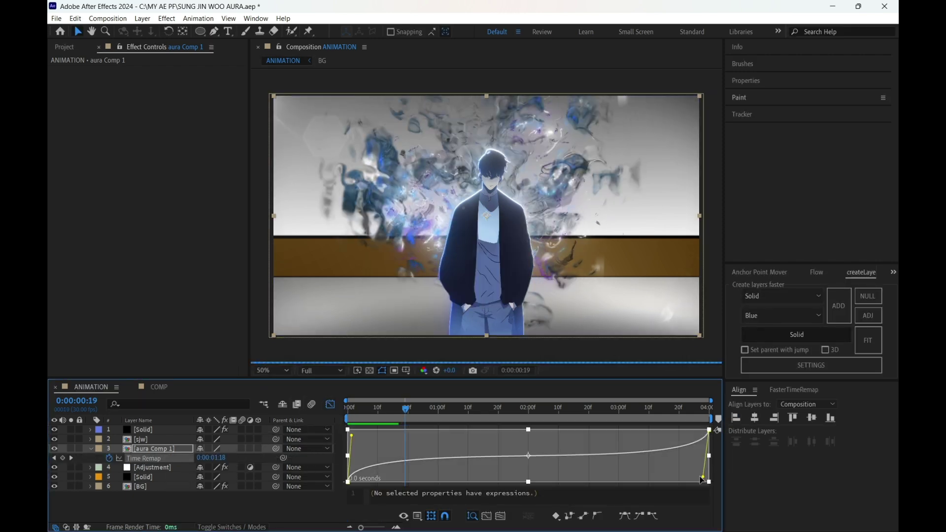
pyautogui.moveTo(702, 479); pyautogui.dragTo(659, 471)
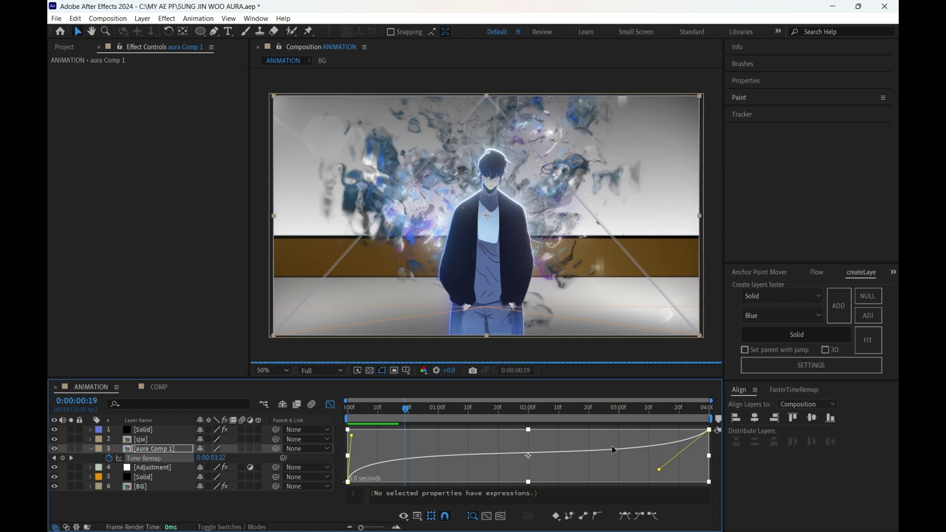
pyautogui.press('Home')
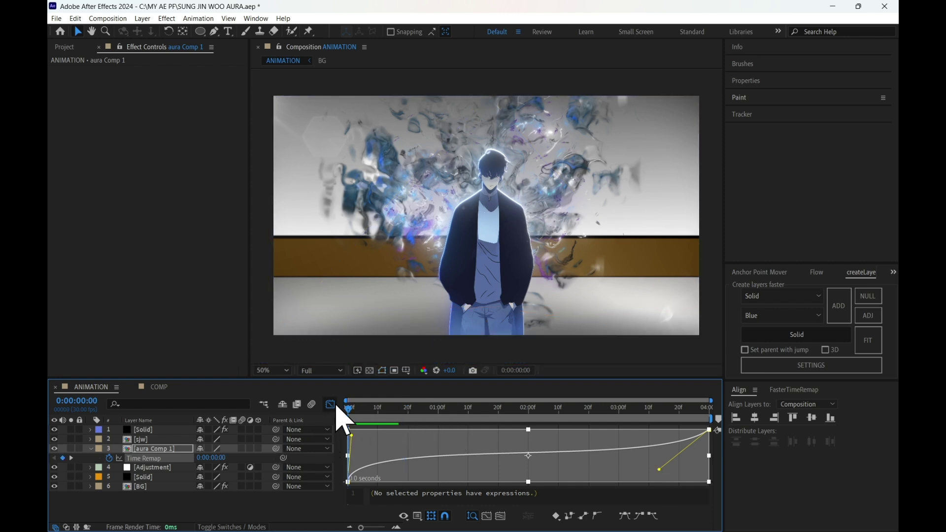
pyautogui.click(331, 405)
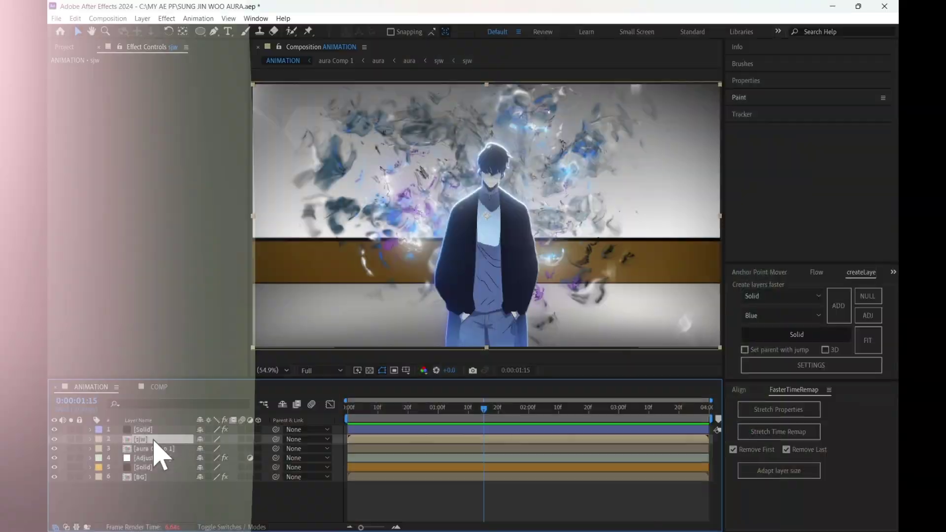
# Apply CC Light Sweep to a duplicate of the sjw layer with Width 4000, Sweep Intensity 0, Edge Intensity 90 and Light Reception Cutout
pyautogui.hotkey('ctrl', 'space')
pyautogui.press('Escape')
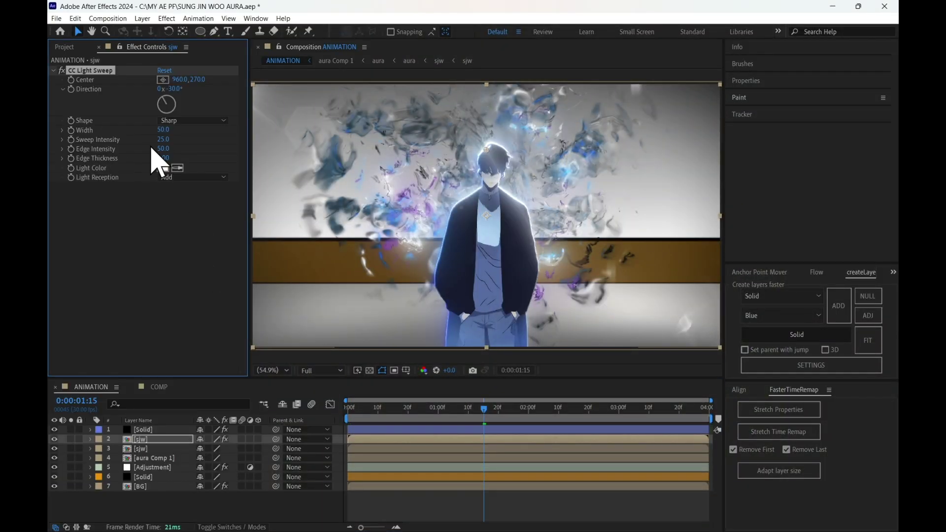
pyautogui.write('00')
pyautogui.press('Return')
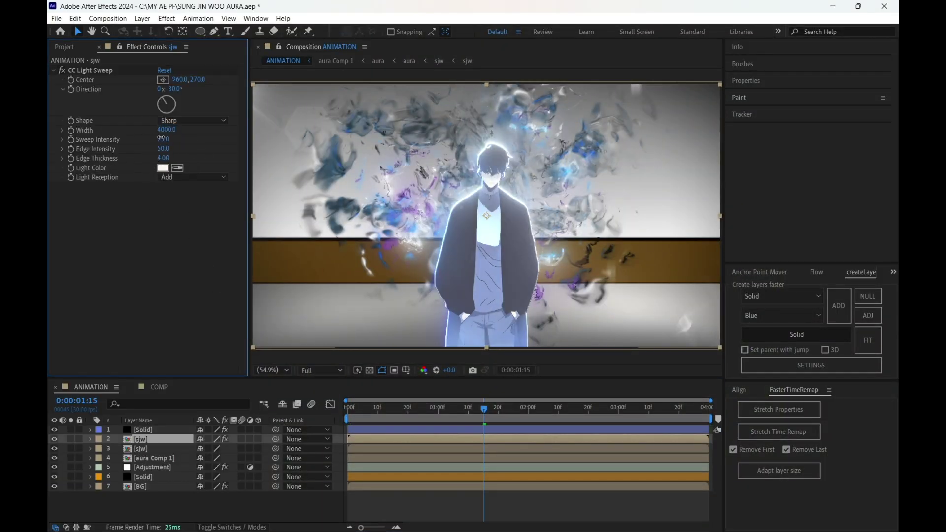
pyautogui.write('90')
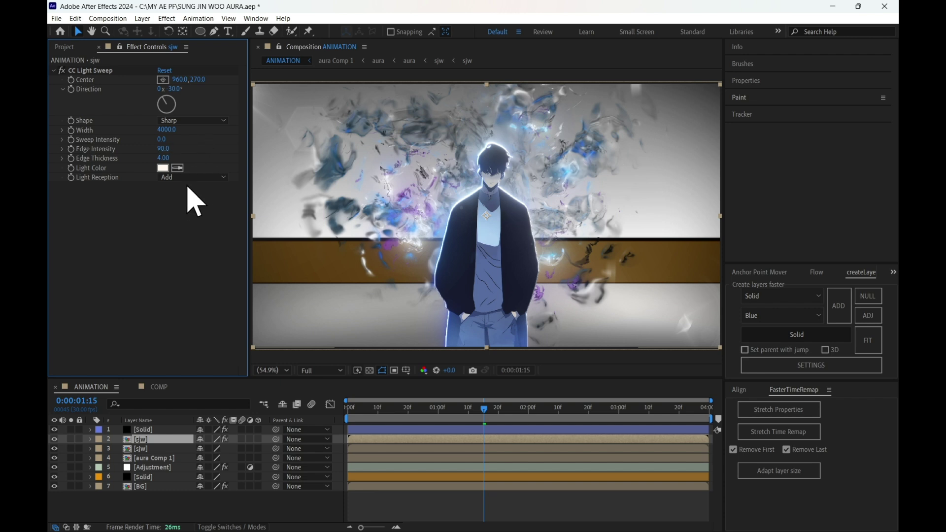
pyautogui.click(192, 177)
pyautogui.click(190, 221)
# Add Turbulent Displace to the duplicated sjw layer with Complexity 8.8, keeping Size at 100
pyautogui.hotkey('ctrl', 'space')
pyautogui.write('tur')
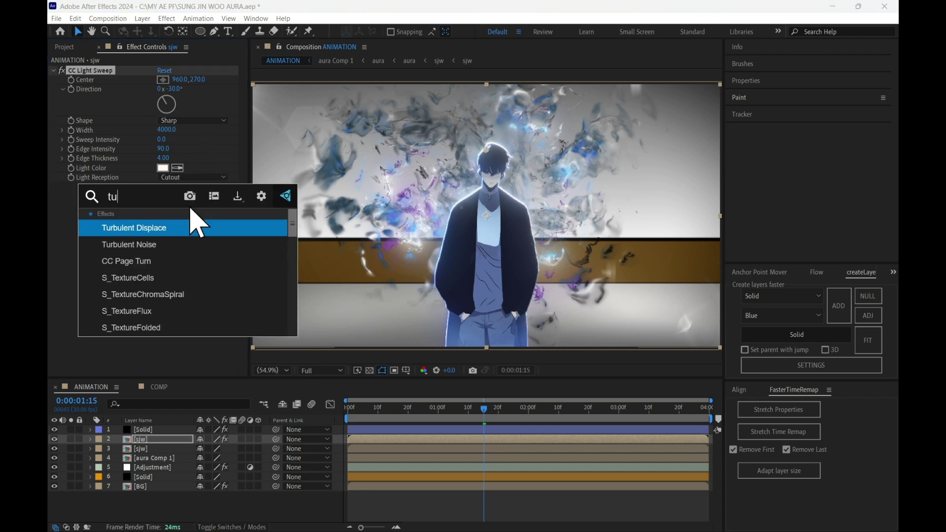
pyautogui.press('Return')
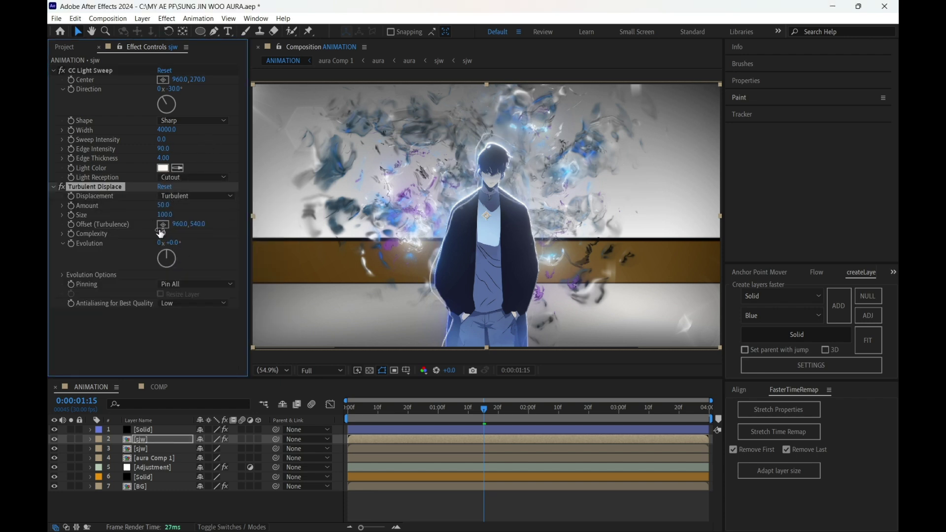
pyautogui.moveTo(161, 233); pyautogui.dragTo(503, 239)
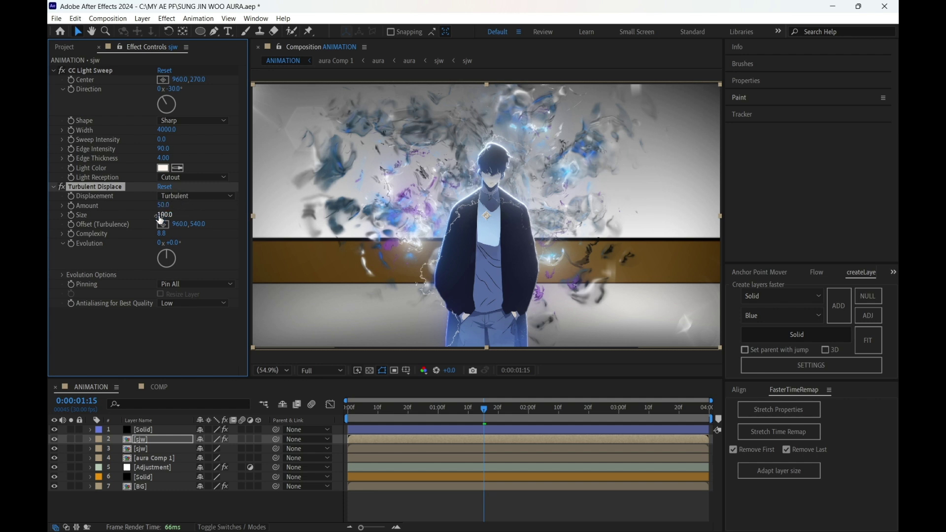
pyautogui.moveTo(158, 217); pyautogui.dragTo(177, 220)
pyautogui.hotkey('ctrl', 'z')
# Keyframe Turbulent Displace Size from 100 at the first frame to a much larger value at the end of the timeline
pyautogui.click(72, 216)
pyautogui.press('u')
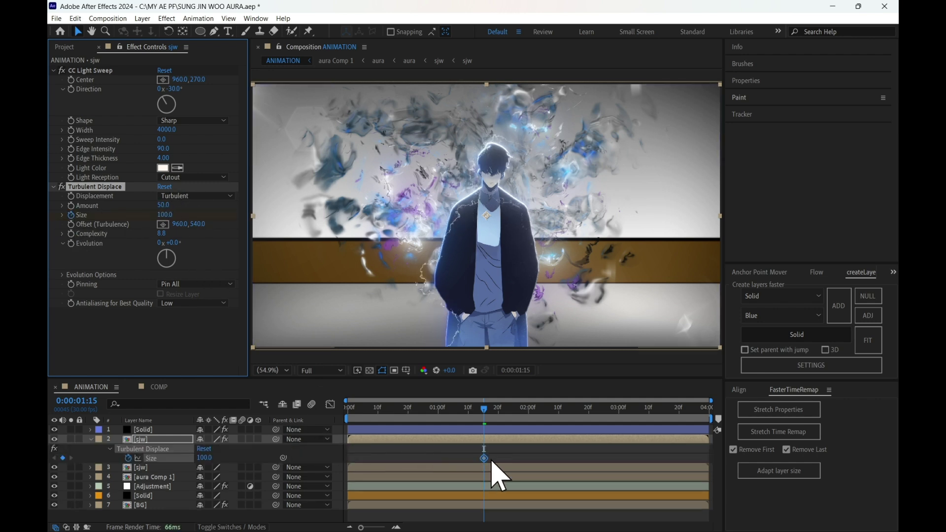
pyautogui.moveTo(165, 215); pyautogui.dragTo(670, 240)
pyautogui.moveTo(484, 458); pyautogui.dragTo(707, 458)
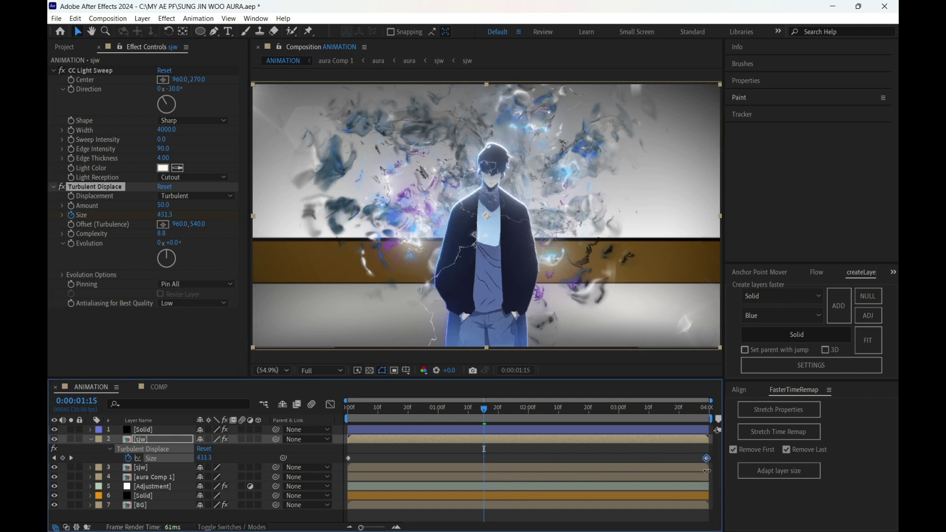
# Keyframe Offset (Turbulence) from 960, 540 at the first frame to 960, -141 at the end of the timeline
pyautogui.click(70, 224)
pyautogui.press('u')
pyautogui.press('u')
pyautogui.scroll(-2, 484, 495)
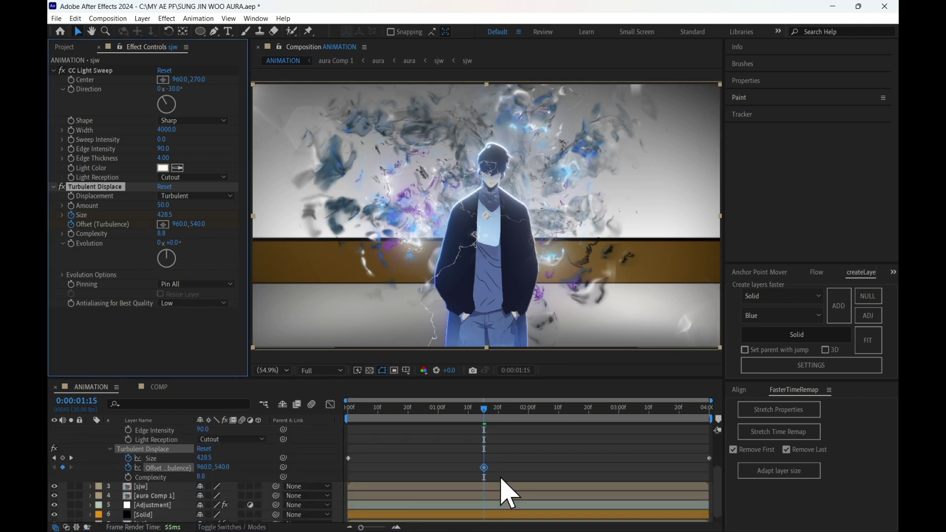
pyautogui.moveTo(484, 468); pyautogui.dragTo(351, 490)
pyautogui.moveTo(196, 224); pyautogui.dragTo(230, 1)
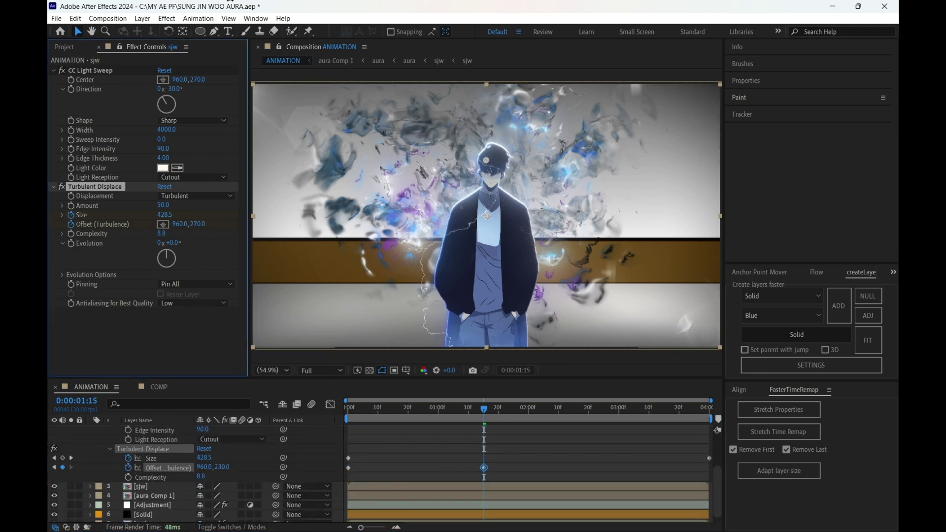
pyautogui.moveTo(196, 224); pyautogui.dragTo(246, 1)
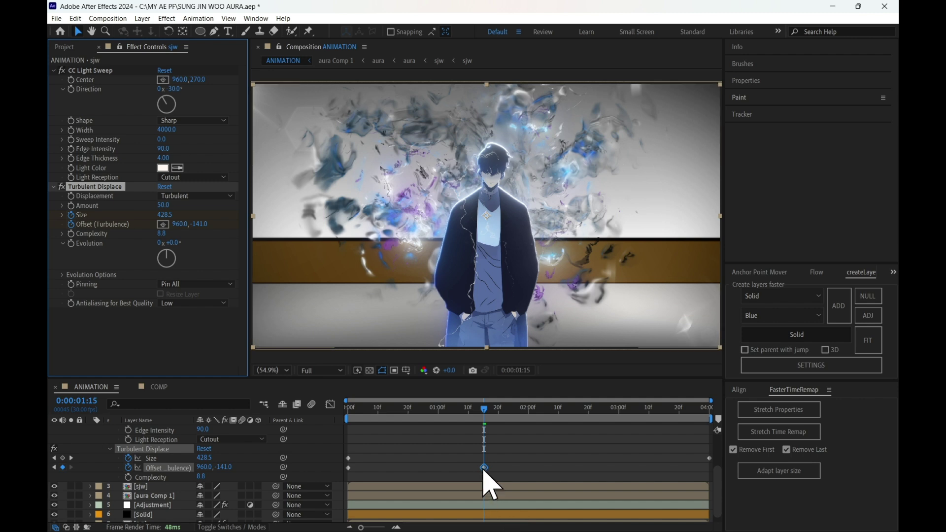
pyautogui.moveTo(483, 470); pyautogui.dragTo(704, 485)
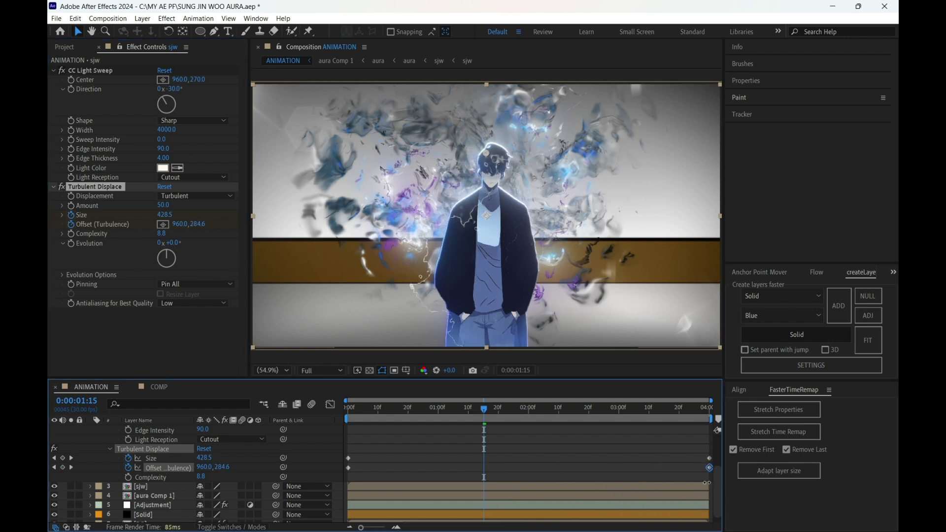
# Keyframe Turbulent Displace Evolution on the duplicated sjw layer from 0x+0.0° at the first frame to several revolutions at the timeline's end
pyautogui.click(71, 244)
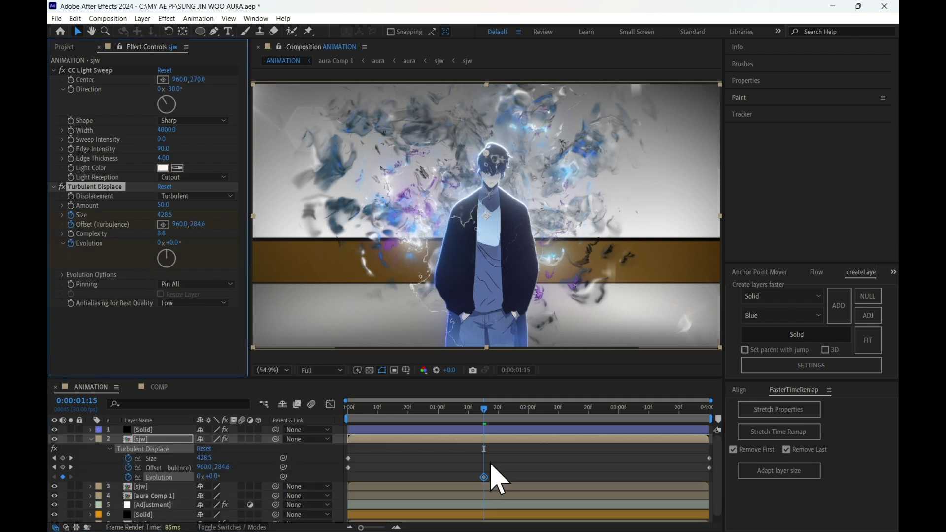
pyautogui.moveTo(484, 478); pyautogui.dragTo(360, 503)
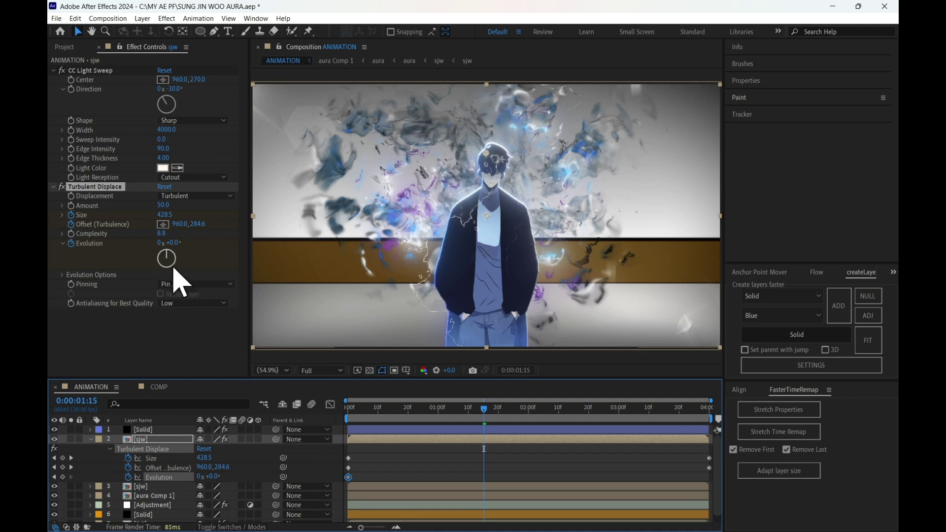
pyautogui.moveTo(172, 258)
pyautogui.mouseDown()
pyautogui.moveTo(179, 255)
pyautogui.moveTo(177, 271)
pyautogui.moveTo(154, 246)
pyautogui.moveTo(168, 243)
pyautogui.mouseUp()
pyautogui.moveTo(484, 477); pyautogui.dragTo(704, 510)
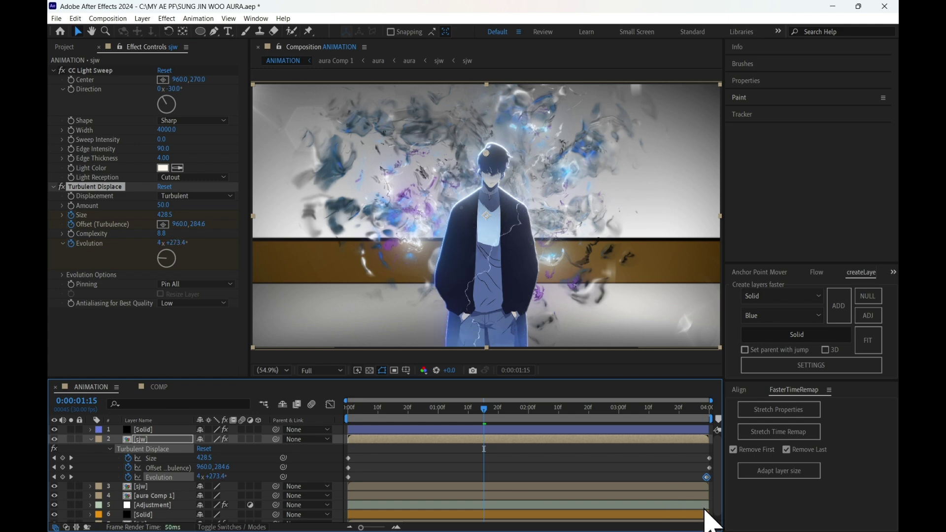
# Set the Turbulent Displace Amount to 137 and Complexity to 10 on the duplicated sjw layer
pyautogui.moveTo(485, 416)
pyautogui.mouseDown()
pyautogui.moveTo(395, 412)
pyautogui.moveTo(467, 416)
pyautogui.mouseUp()
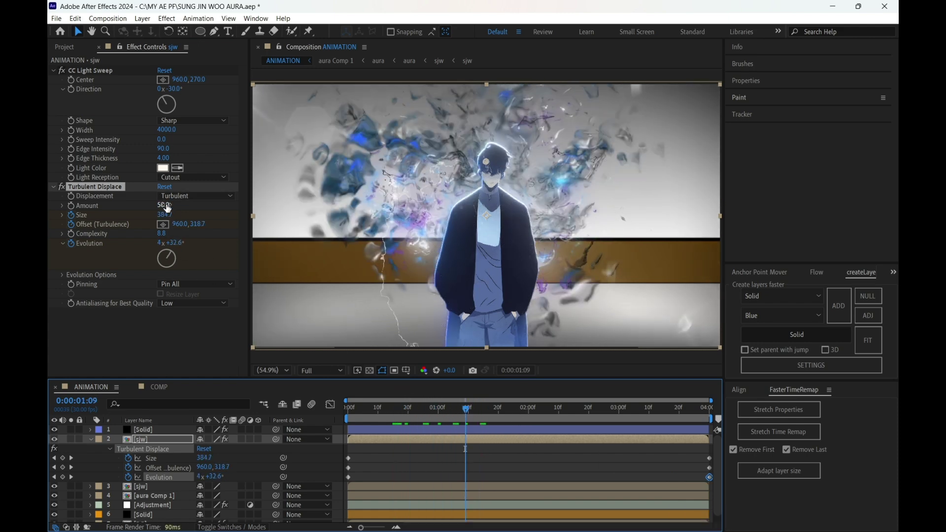
pyautogui.moveTo(166, 205); pyautogui.dragTo(219, 210)
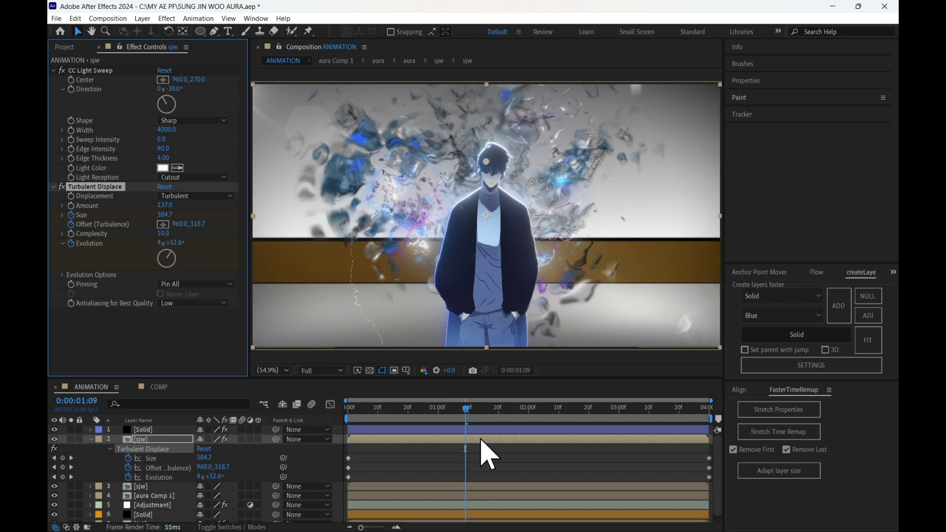
pyautogui.moveTo(466, 408); pyautogui.dragTo(505, 411)
# Set the CC Light Sweep Edge Thickness to 20 and Edge Intensity to 79
pyautogui.click(162, 158)
pyautogui.write('20')
pyautogui.press('Return')
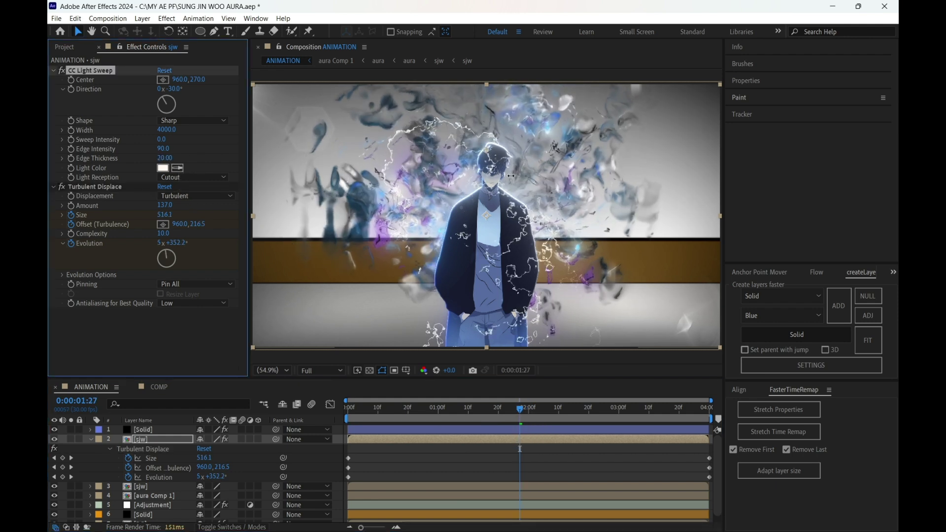
pyautogui.moveTo(173, 148); pyautogui.dragTo(173, 170)
# Ease the Turbulent Displace Size keyframes with the Flow preset curve 0.00, 0.91, 0.08, 0.98
pyautogui.click(160, 468)
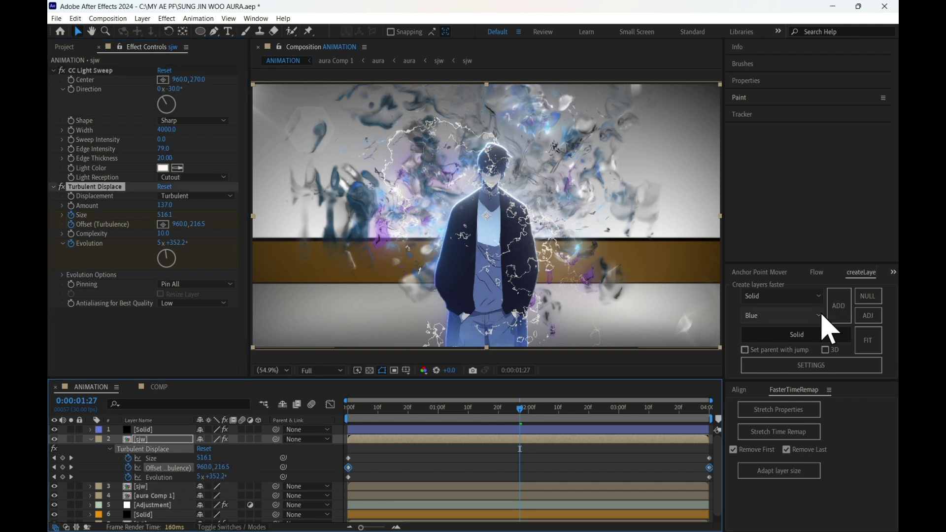
pyautogui.click(817, 272)
pyautogui.click(154, 459)
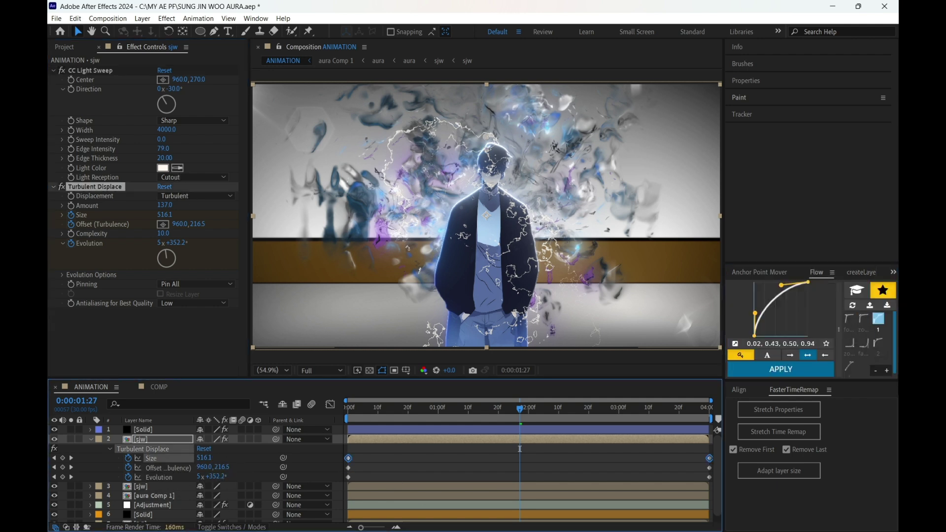
pyautogui.click(868, 351)
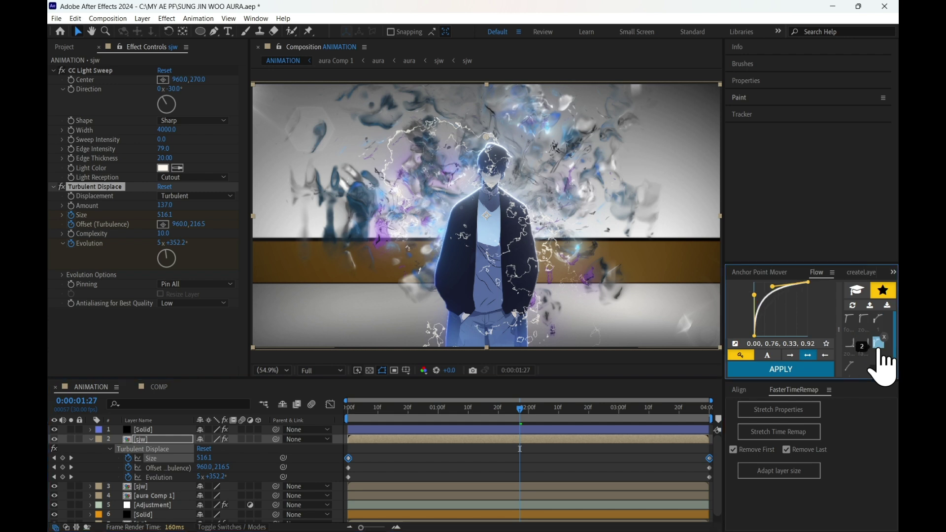
pyautogui.click(864, 319)
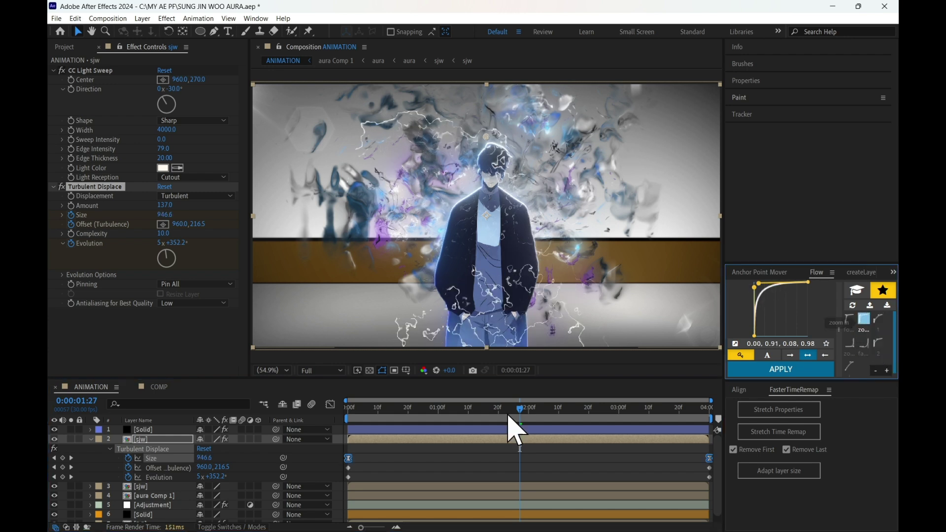
# Ease the Offset (Turbulence) and Evolution keyframes with the Flow curve 0.02, 0.43, 0.50, 0.94 and preview the animation from the start
pyautogui.click(152, 468)
pyautogui.click(880, 329)
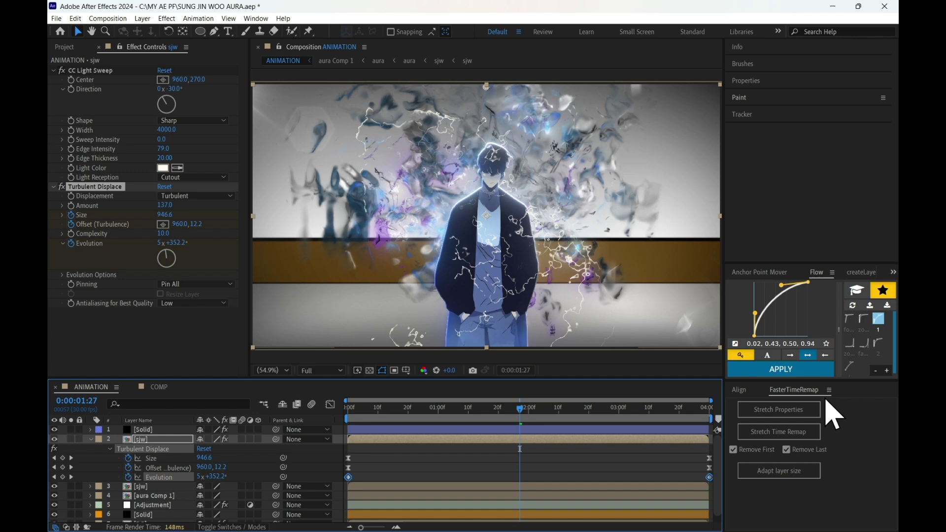
pyautogui.click(879, 319)
pyautogui.moveTo(484, 411); pyautogui.dragTo(342, 401)
pyautogui.press('space')
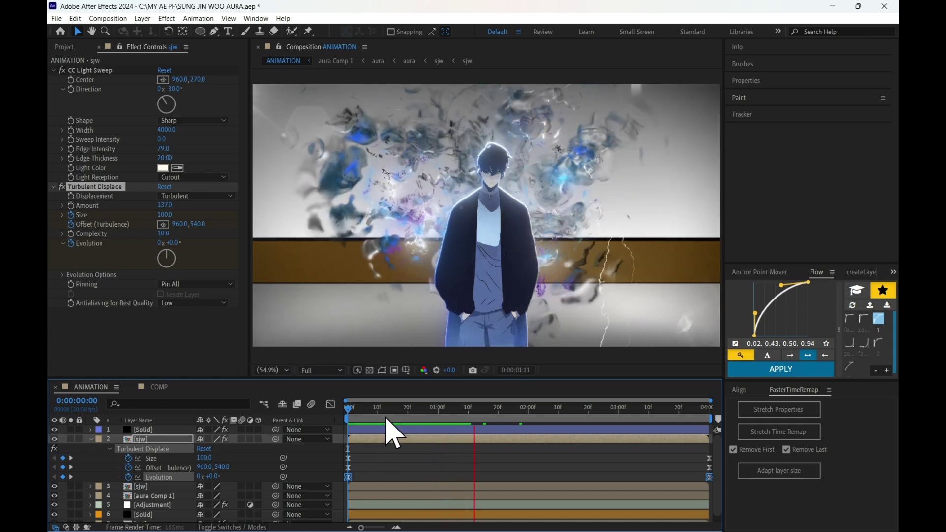
pyautogui.press('space')
pyautogui.press('space')
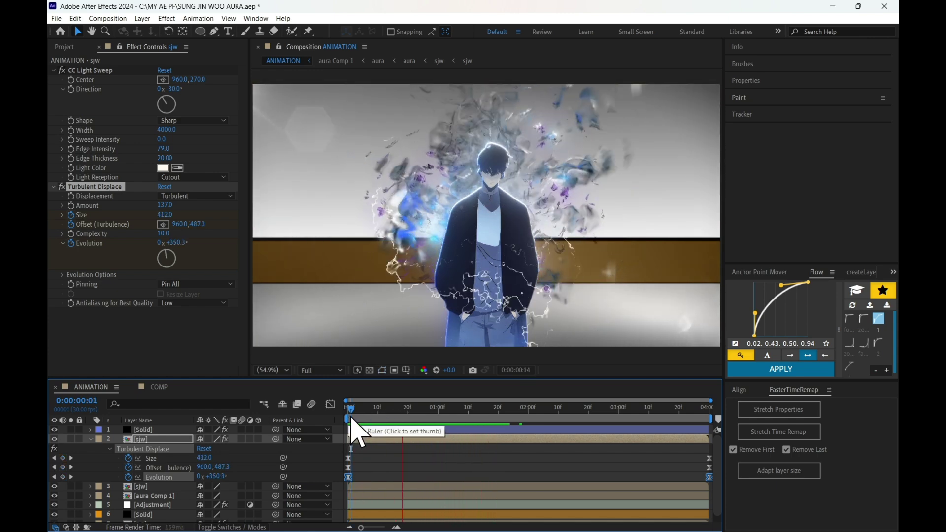
# Set the CC Light Sweep Light Color to light blue 6FCEFF, checking the electric outlines at 0:00:01:01
pyautogui.moveTo(351, 417); pyautogui.dragTo(441, 413)
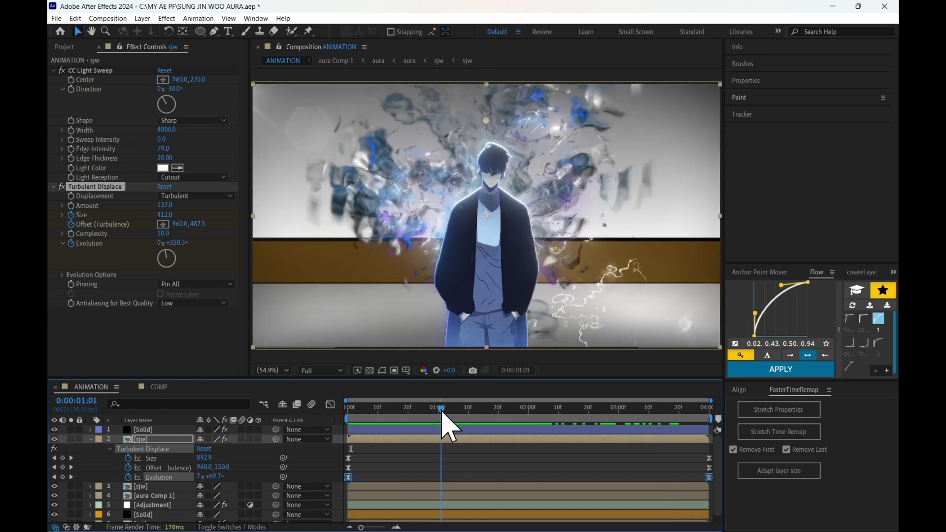
pyautogui.click(162, 168)
pyautogui.moveTo(754, 302)
pyautogui.mouseDown()
pyautogui.moveTo(762, 312)
pyautogui.moveTo(756, 301)
pyautogui.mouseUp()
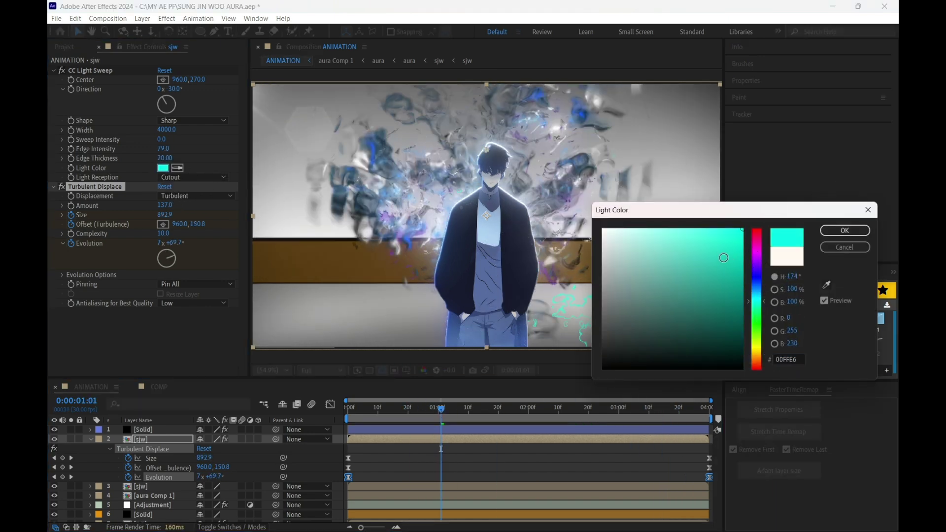
pyautogui.click(763, 291)
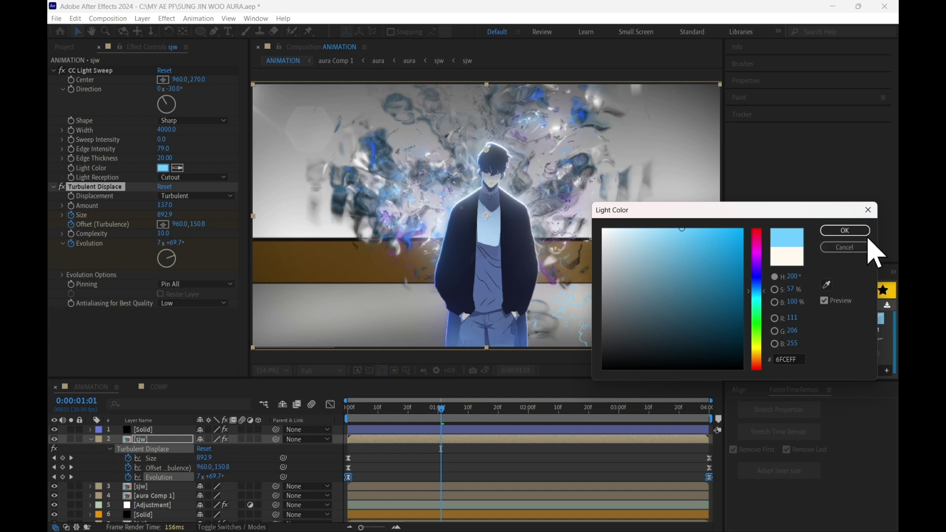
pyautogui.click(844, 230)
# Add the Deep Glow effect to the duplicated sjw layer with its default settings
pyautogui.hotkey('ctrl', 'space')
pyautogui.write('de')
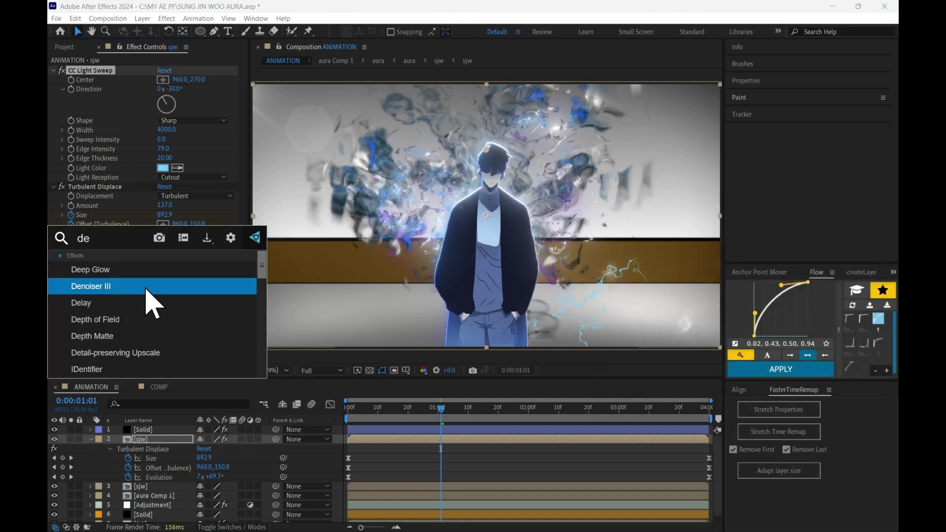
pyautogui.click(113, 269)
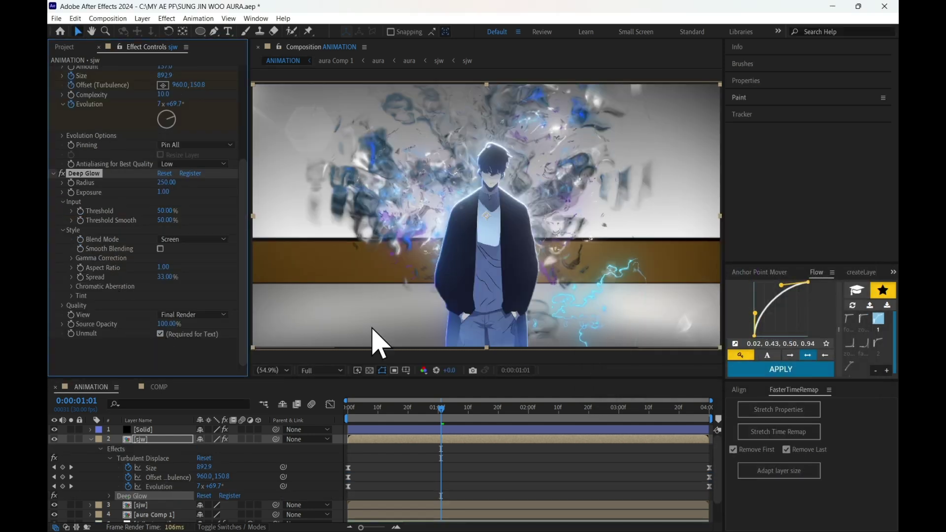
pyautogui.click(52, 174)
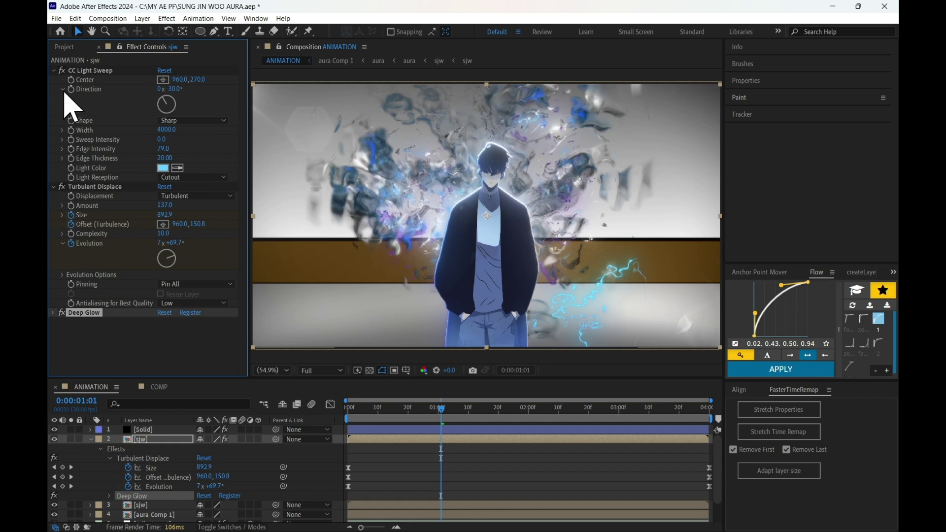
# Try a CC Light Sweep Width of 200 and preview the shorter electric outlines from the first frame
pyautogui.click(53, 71)
pyautogui.click(53, 80)
pyautogui.click(54, 70)
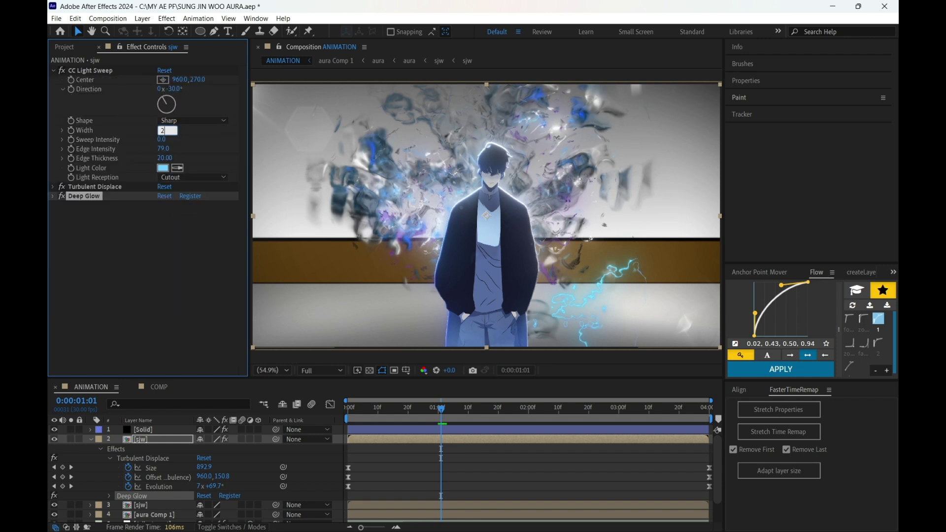
pyautogui.click(205, 154)
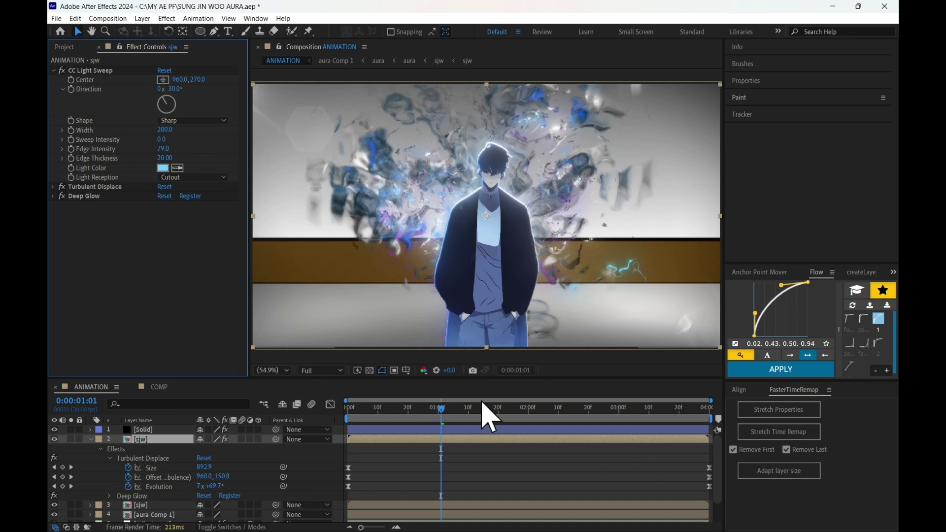
pyautogui.moveTo(467, 412); pyautogui.dragTo(338, 429)
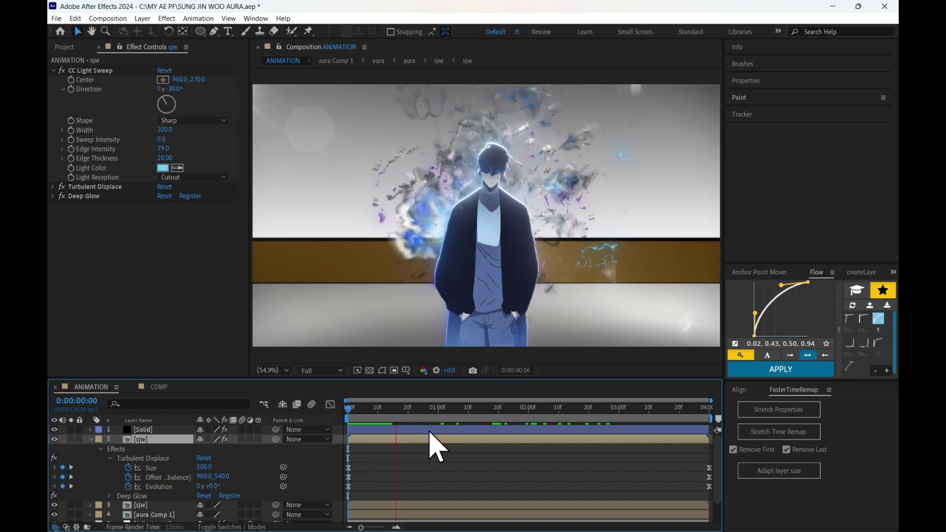
# Set the CC Light Sweep Width to 100 and preview the electric outlines animation
pyautogui.click(161, 130)
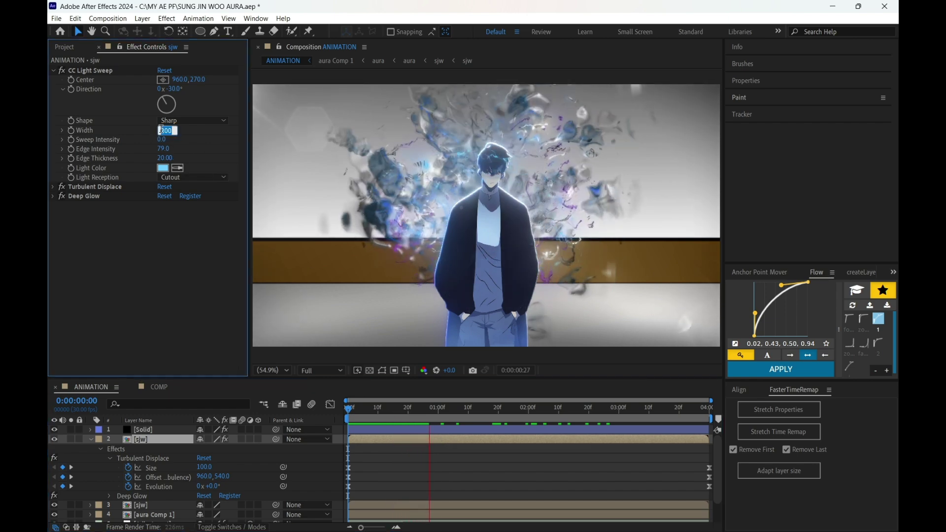
pyautogui.write('50')
pyautogui.press('Return')
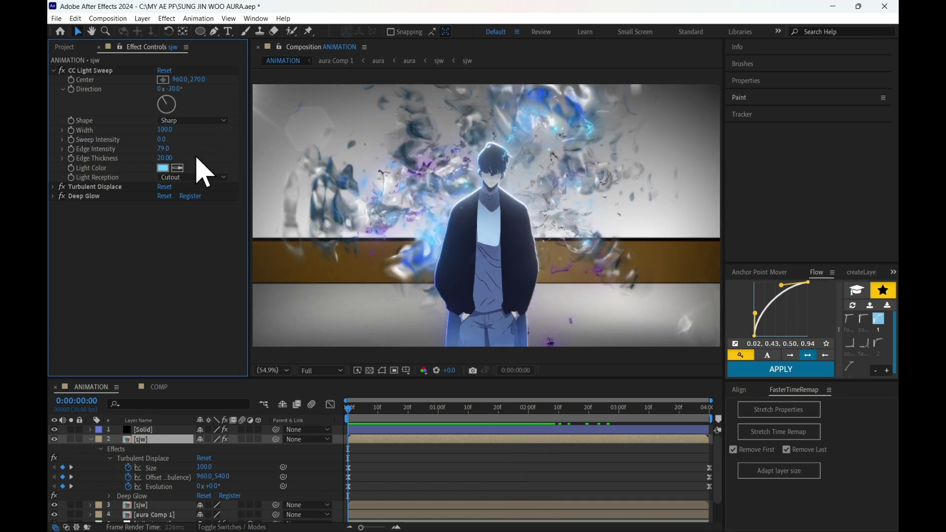
pyautogui.press('space')
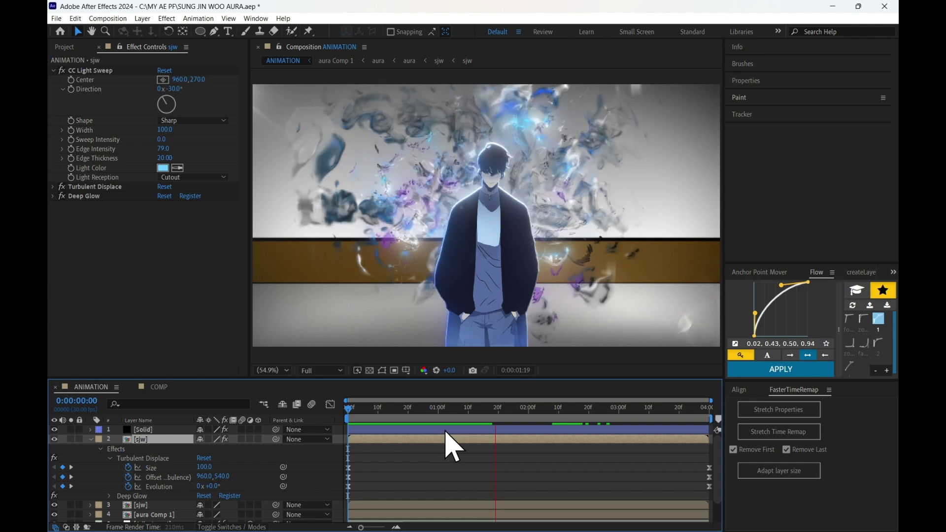
pyautogui.press('u')
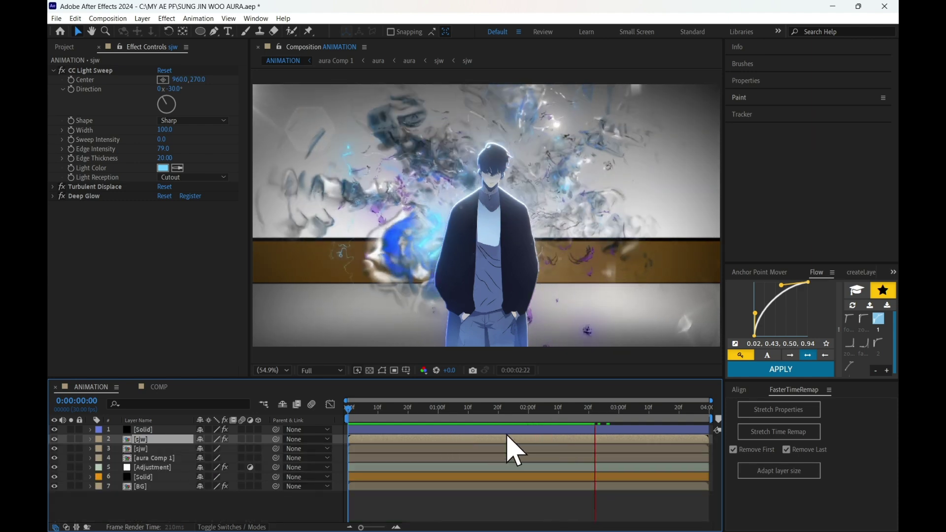
pyautogui.click(457, 417)
pyautogui.press('space')
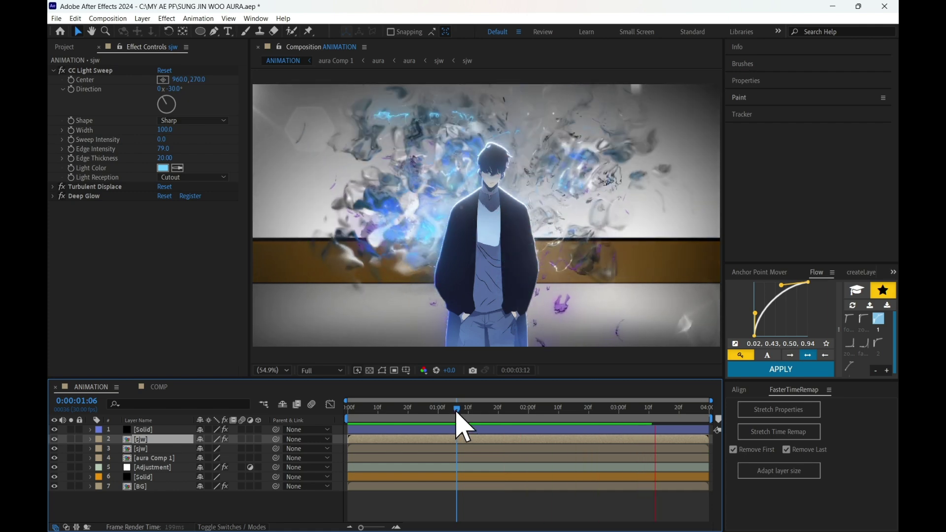
# Duplicate the electric-outline sjw layer and set the copy's CC Light Sweep Light Color to white FFFFFF
pyautogui.moveTo(458, 416); pyautogui.dragTo(499, 430)
pyautogui.hotkey('ctrl', 'd')
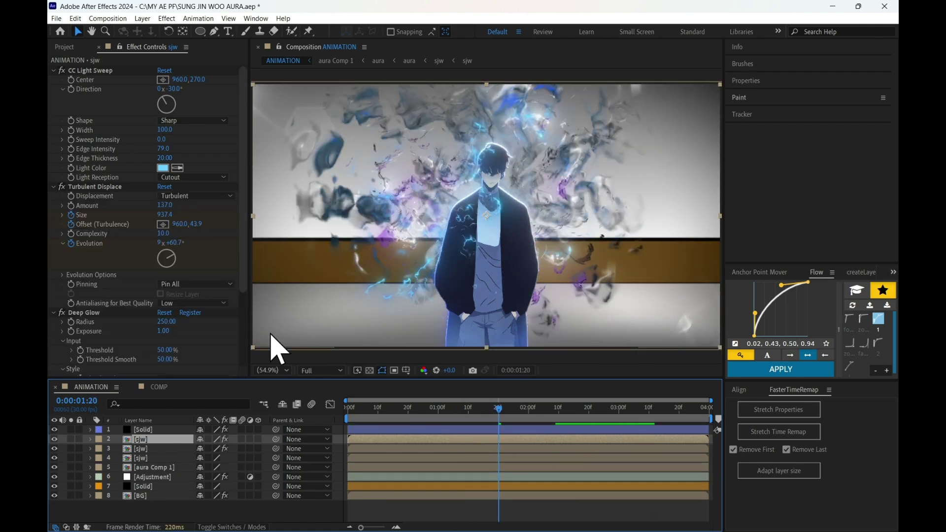
pyautogui.click(166, 168)
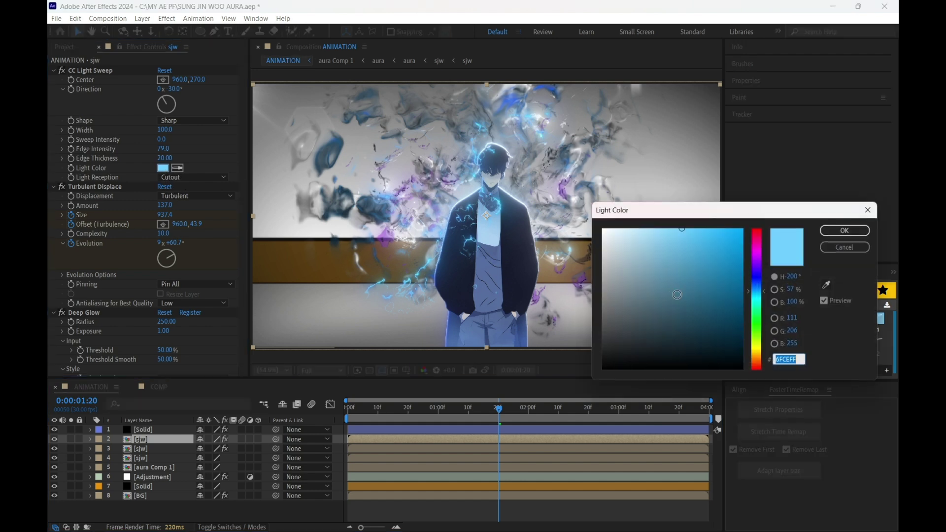
pyautogui.write('FFFFFF')
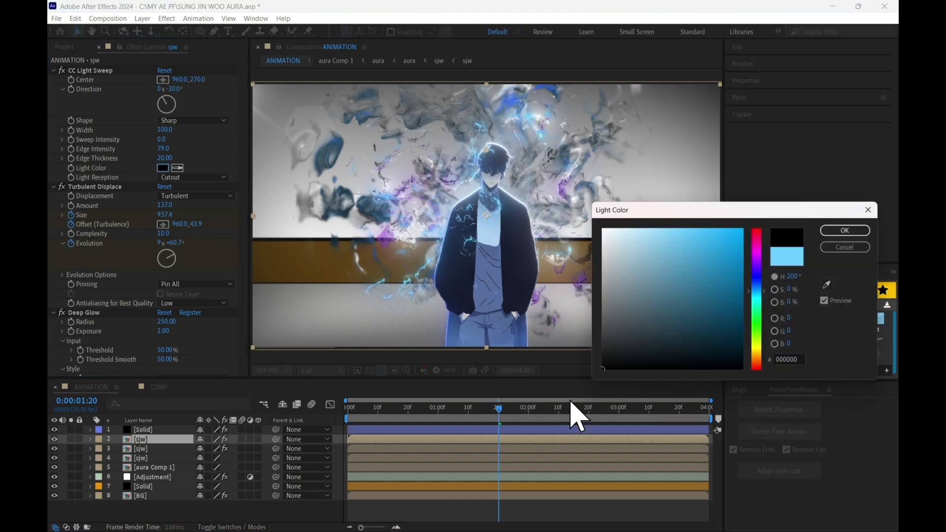
pyautogui.click(845, 231)
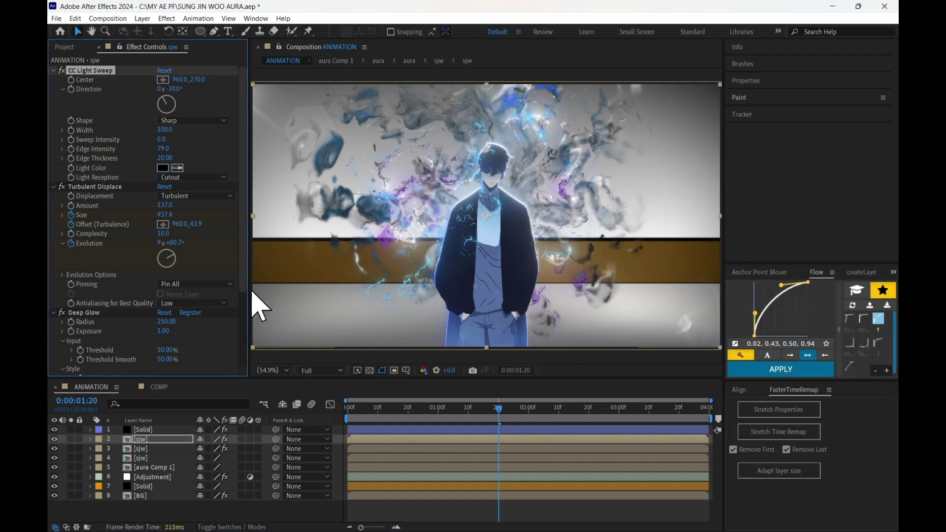
pyautogui.click(61, 313)
pyautogui.click(164, 169)
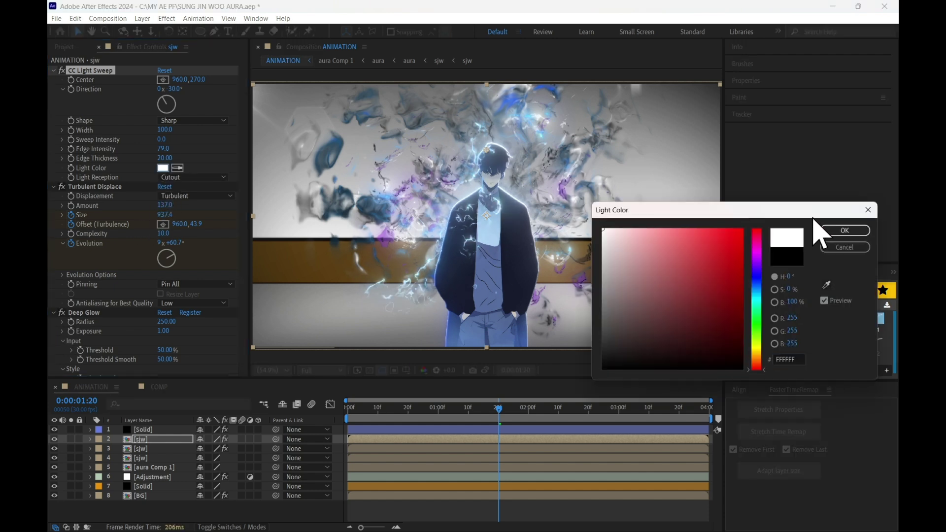
pyautogui.click(844, 231)
# Duplicate the white outline layer, disable Deep Glow on the new copy and change its Light Color to black
pyautogui.click(521, 438)
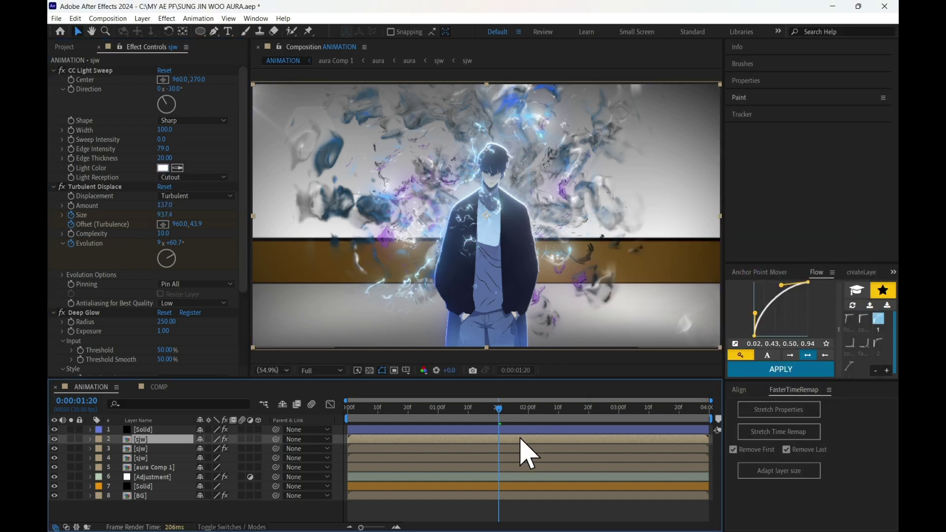
pyautogui.hotkey('ctrl', 'd')
pyautogui.click(61, 312)
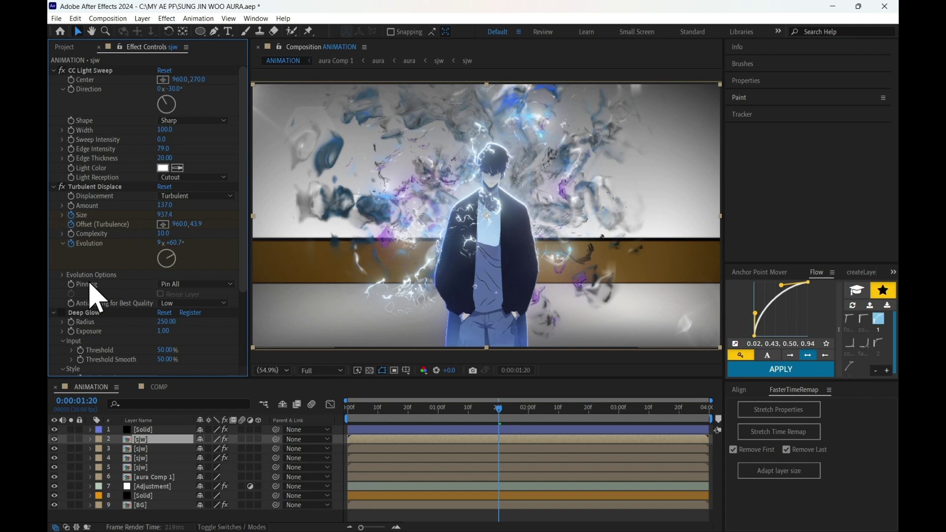
pyautogui.click(163, 168)
pyautogui.click(844, 230)
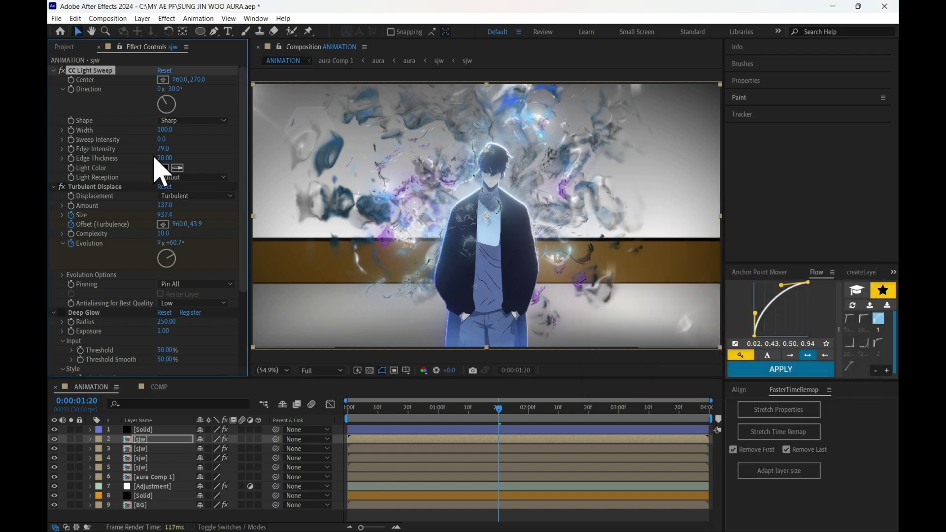
# Set the black outline layer's Turbulent Displace Complexity to 8 and preview the animation from the first frame
pyautogui.click(161, 229)
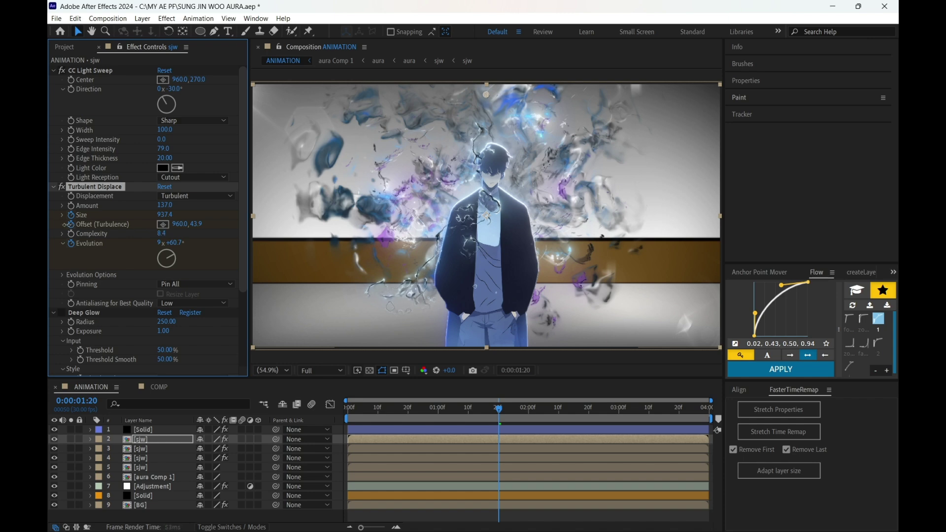
pyautogui.press('space')
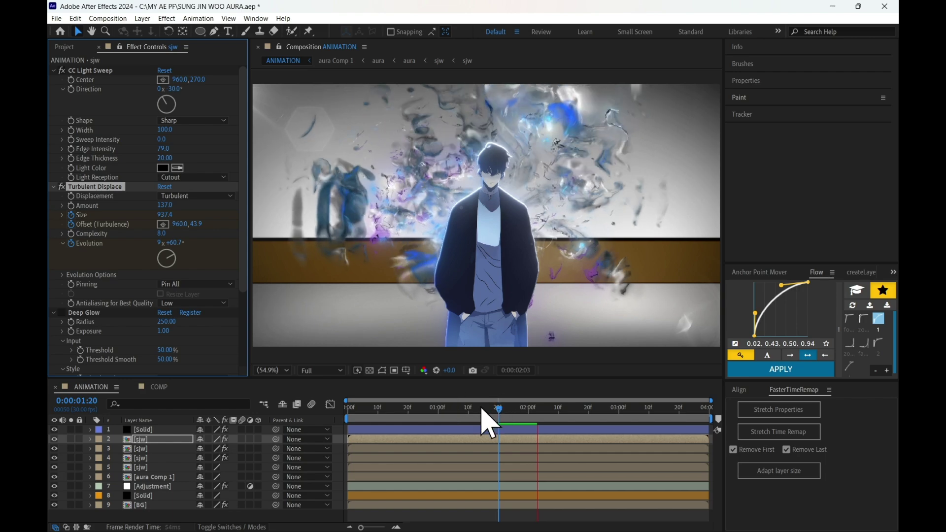
pyautogui.press('space')
pyautogui.press('space')
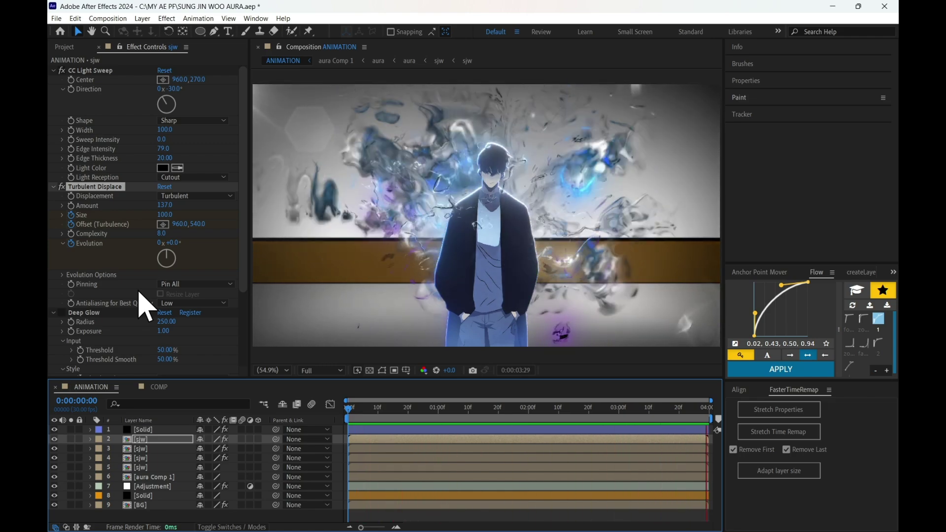
# Pre-compose the blue, white and black sjw outline layers together into a composition named lighting
pyautogui.click(157, 458)
pyautogui.click(154, 468)
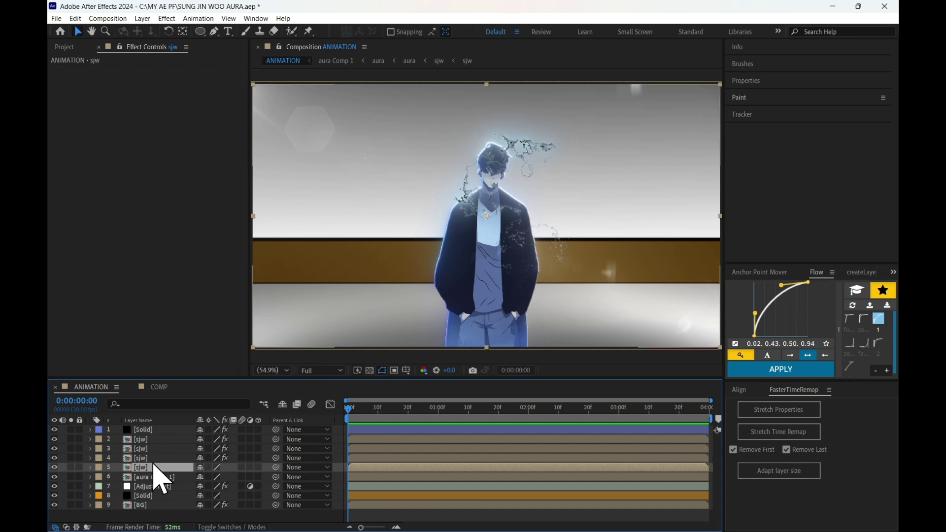
pyautogui.click(154, 461)
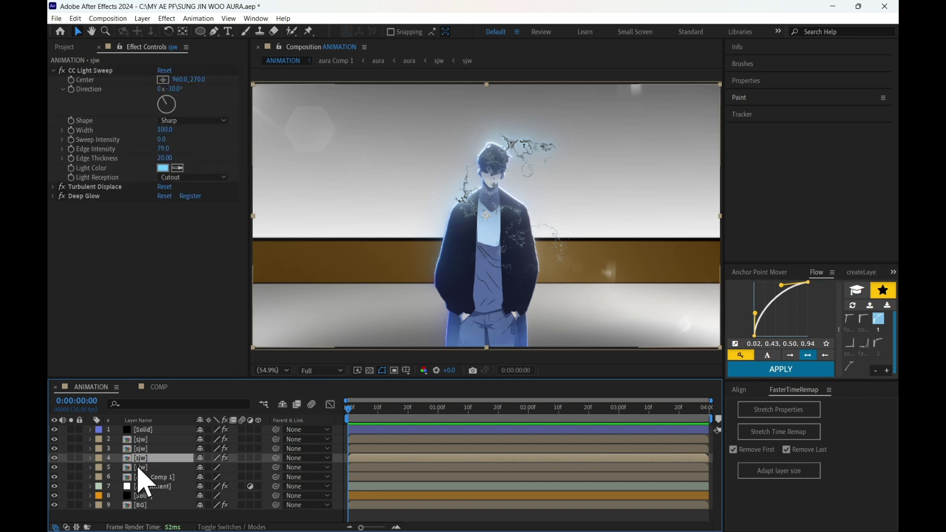
pyautogui.keyDown('ctrl'); pyautogui.click(147, 449); pyautogui.keyUp('ctrl')
pyautogui.rightClick(148, 447)
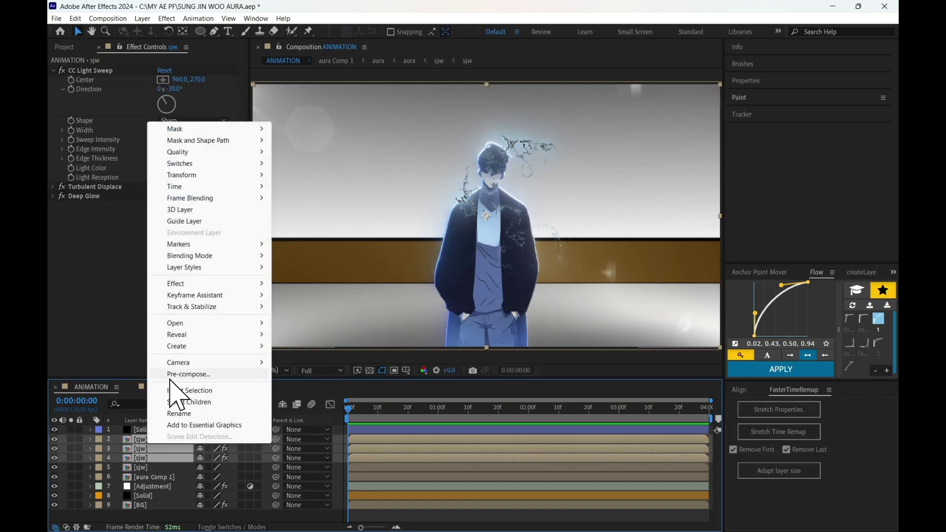
pyautogui.click(189, 374)
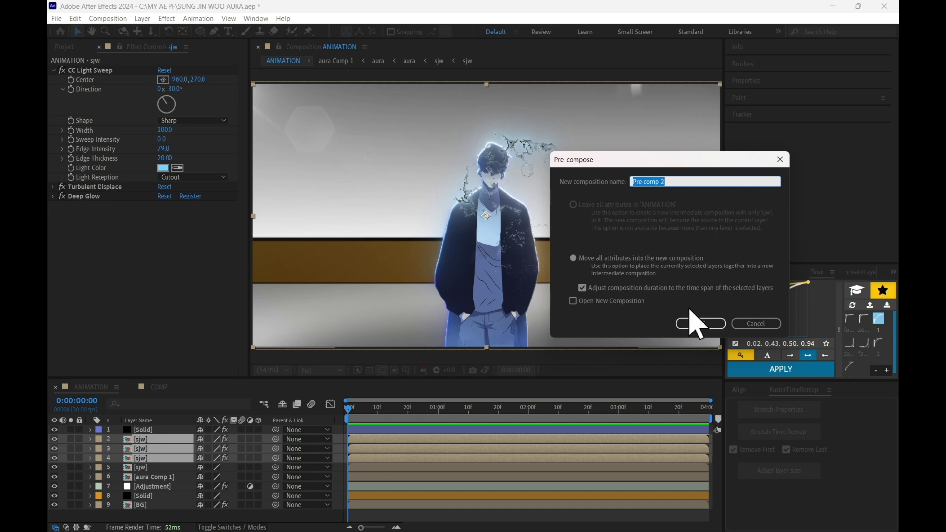
pyautogui.write('l')
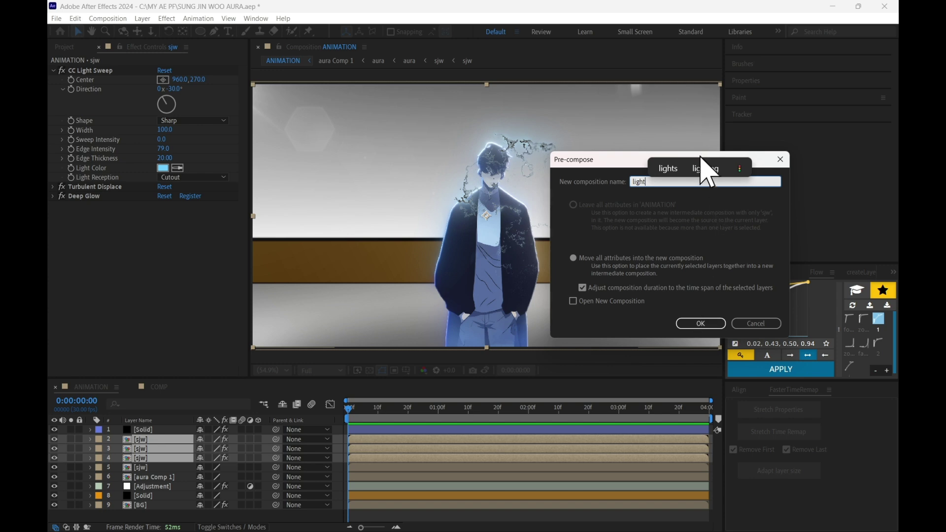
pyautogui.write('ight')
pyautogui.click(701, 167)
pyautogui.click(700, 324)
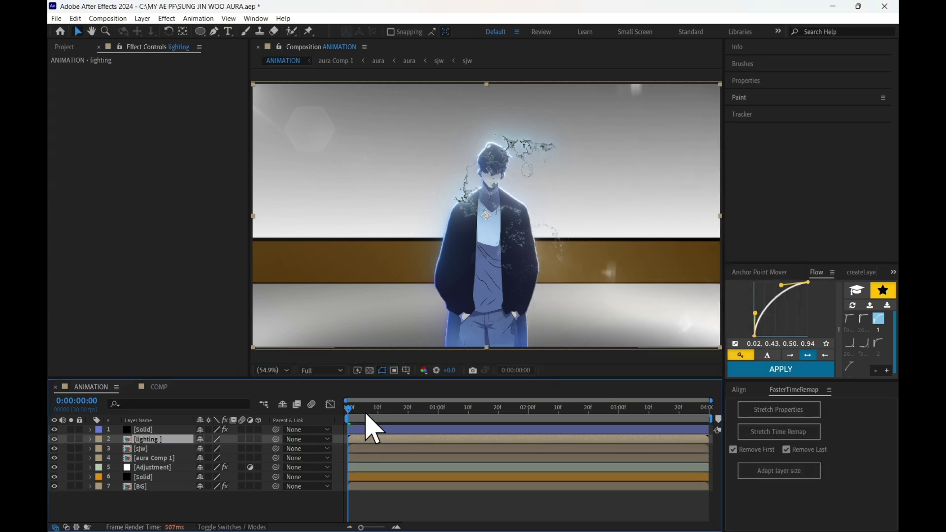
# Split the lighting layer at about frame 8 and at 0:00:00:22, then delete the section in between
pyautogui.moveTo(365, 416); pyautogui.dragTo(418, 422)
pyautogui.hotkey('ctrl', 'shift', 'd')
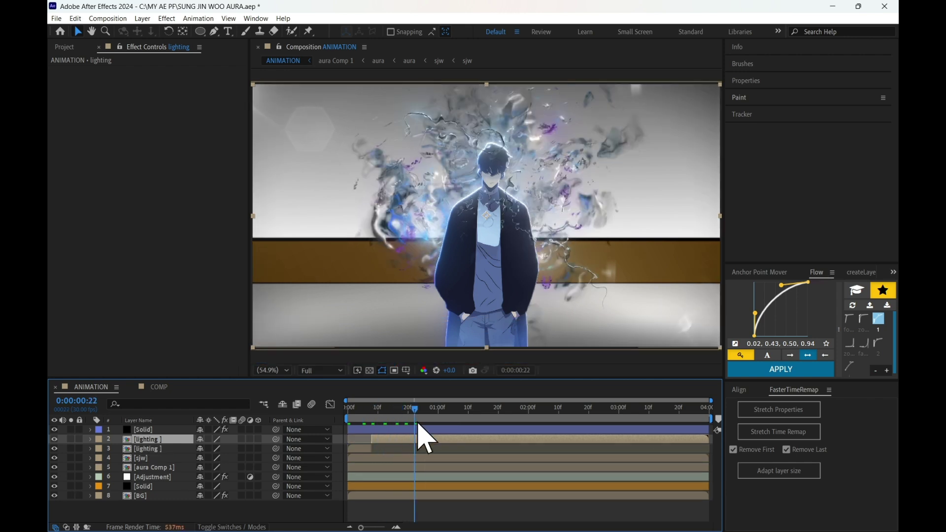
pyautogui.hotkey('ctrl', 'shift', 'd')
pyautogui.click(399, 451)
pyautogui.press('Delete')
# Split the remaining lighting layer at 0:00:01:05 and about 0:00:01:14, then delete the section in between
pyautogui.moveTo(426, 407); pyautogui.dragTo(445, 412)
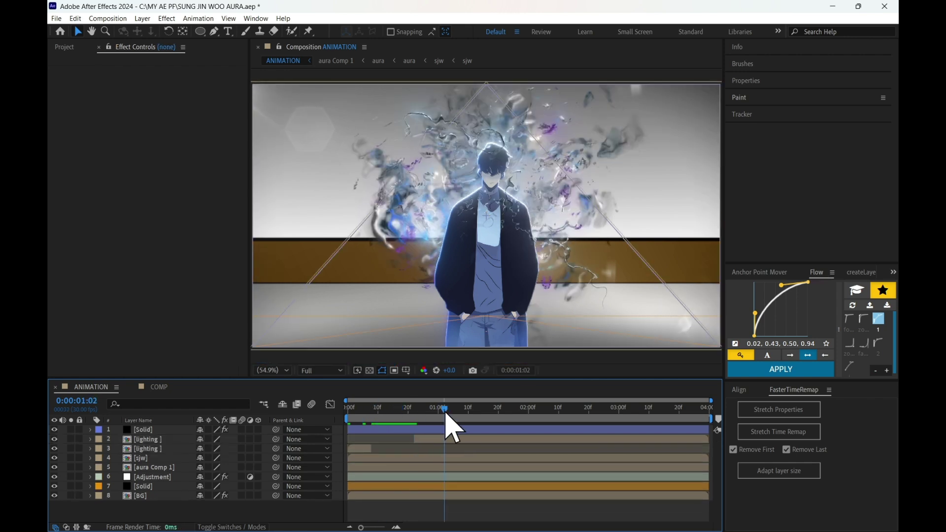
pyautogui.click(466, 440)
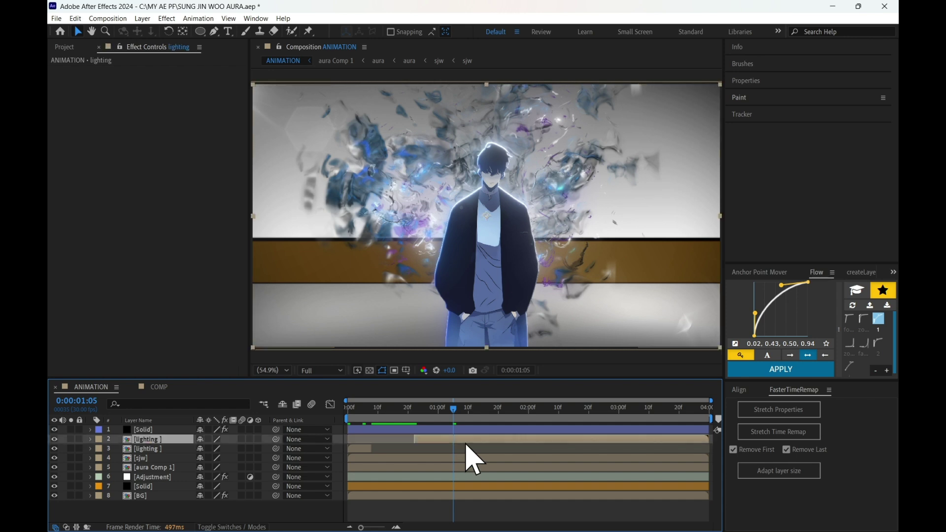
pyautogui.hotkey('ctrl', 'shift', 'd')
pyautogui.moveTo(466, 418); pyautogui.dragTo(518, 417)
pyautogui.hotkey('ctrl', 'shift', 'd')
pyautogui.click(473, 449)
pyautogui.press('Delete')
# Split the lighting layer at 0:00:01:27 and about 0:00:02:06, leaving gaps by trimming the earlier segment to about 0:00:01:20 and starting the last one near 0:00:02:13
pyautogui.click(518, 440)
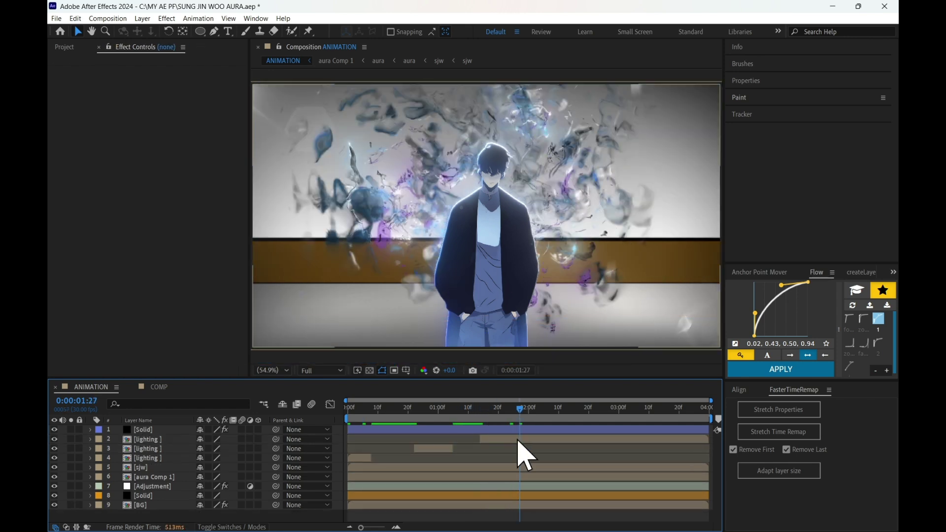
pyautogui.hotkey('ctrl', 'shift', 'd')
pyautogui.moveTo(522, 448); pyautogui.dragTo(498, 451)
pyautogui.moveTo(545, 413); pyautogui.dragTo(555, 442)
pyautogui.click(546, 439)
pyautogui.hotkey('ctrl', 'shift', 'd')
pyautogui.click(570, 413)
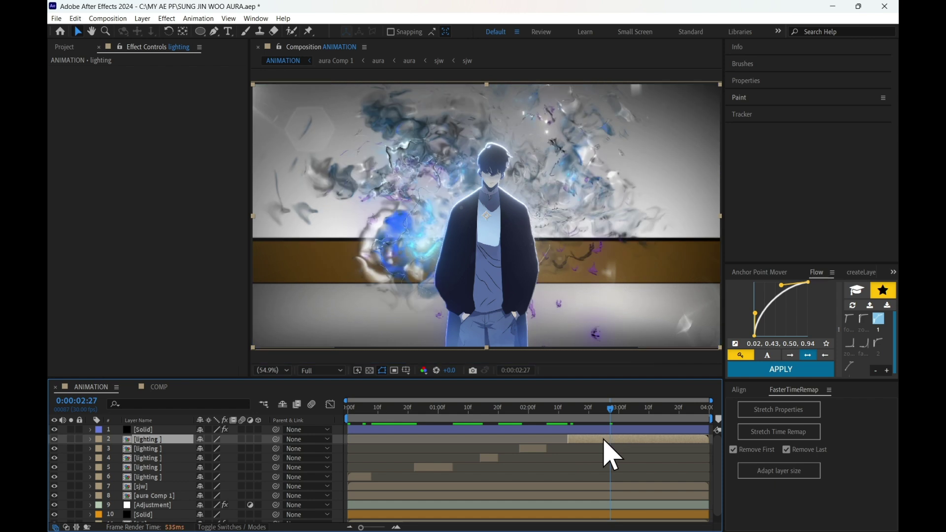
# Split the last lighting segment at 0:00:02:27, trim the preceding one's end to about 0:00:02:23, and split again at 0:00:03:05
pyautogui.hotkey('ctrl', 'shift', 'd')
pyautogui.moveTo(607, 448); pyautogui.dragTo(600, 454)
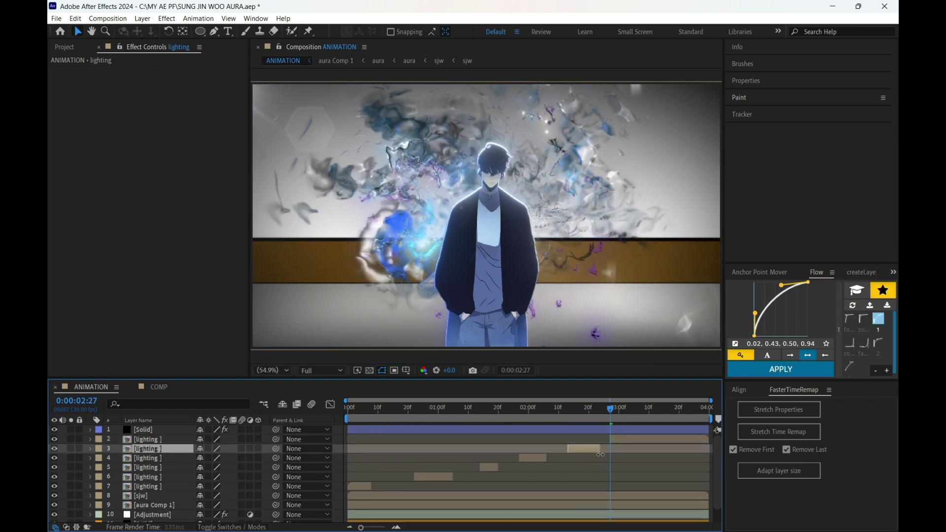
pyautogui.click(634, 410)
pyautogui.click(634, 439)
pyautogui.hotkey('ctrl', 'shift', 'd')
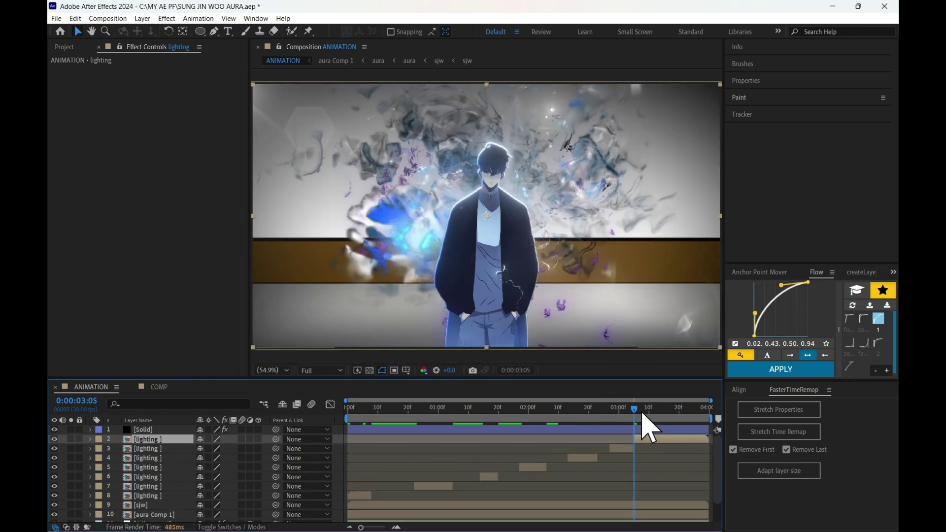
# Start the last lighting segment near 0:00:03:13, split it at 0:00:03:21, and trim the final piece's start to about 0:00:03:25
pyautogui.click(654, 412)
pyautogui.hotkey('alt', '[')
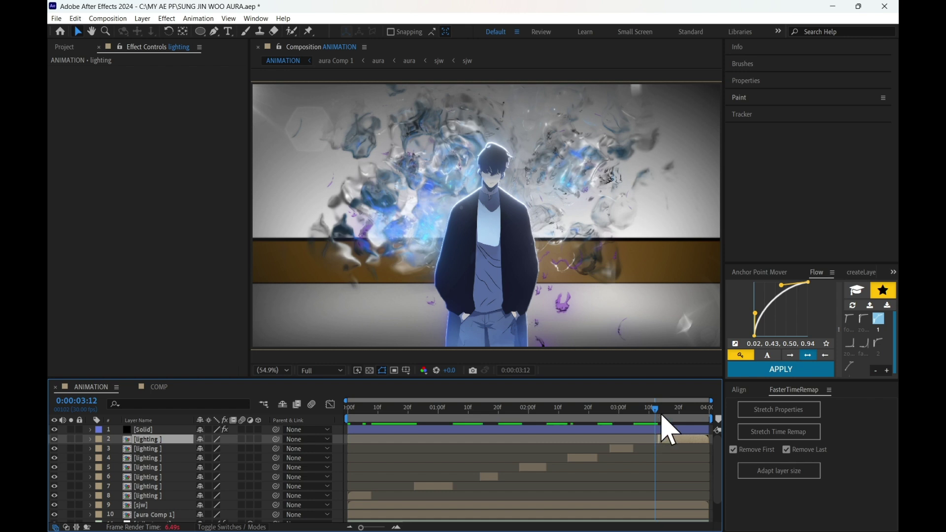
pyautogui.hotkey('ctrl', 'shift', 'd')
pyautogui.moveTo(679, 442); pyautogui.dragTo(690, 443)
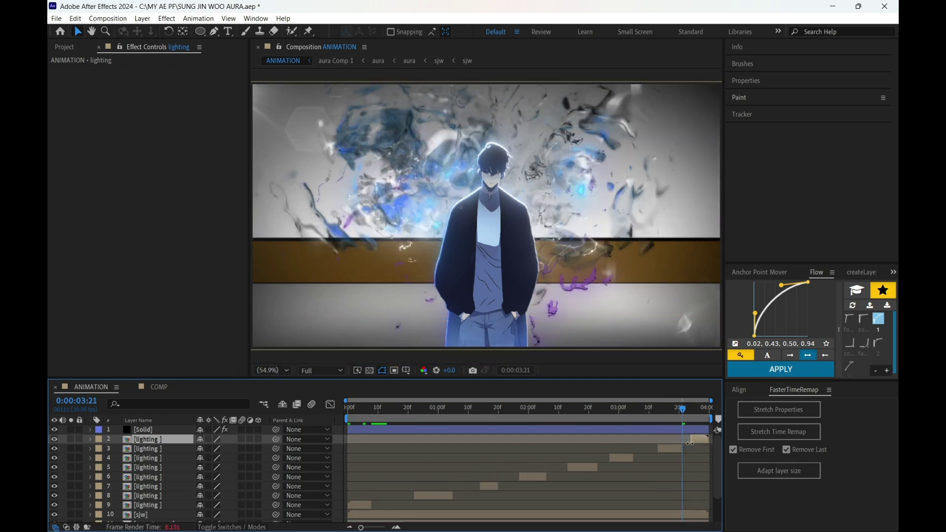
# Pre-compose all the lighting segments into one composition named lighting and preview the intermittent electric flashes
pyautogui.keyDown('shift'); pyautogui.click(167, 507); pyautogui.keyUp('shift')
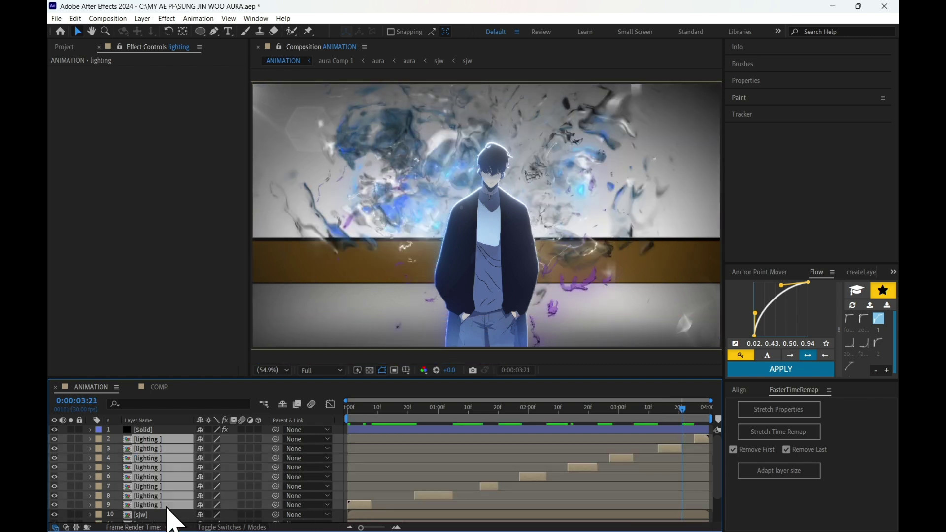
pyautogui.rightClick(168, 507)
pyautogui.click(212, 437)
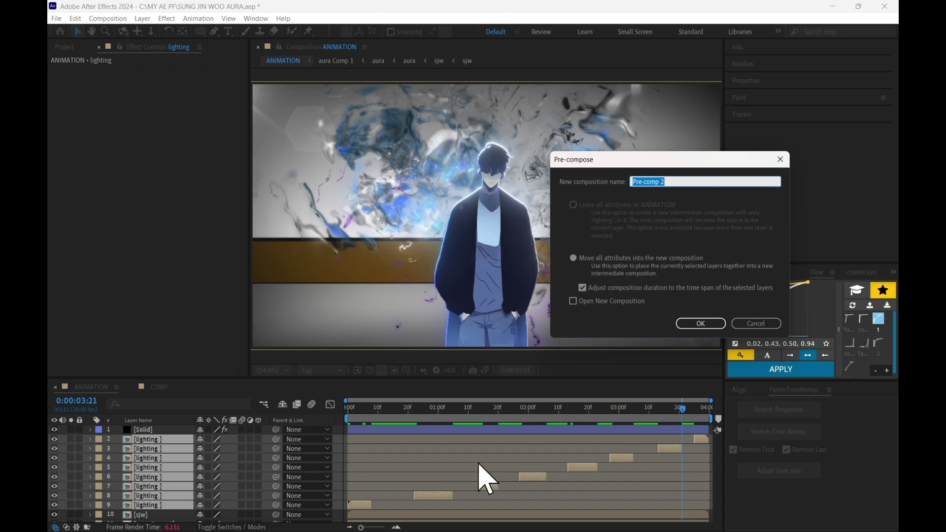
pyautogui.write('light')
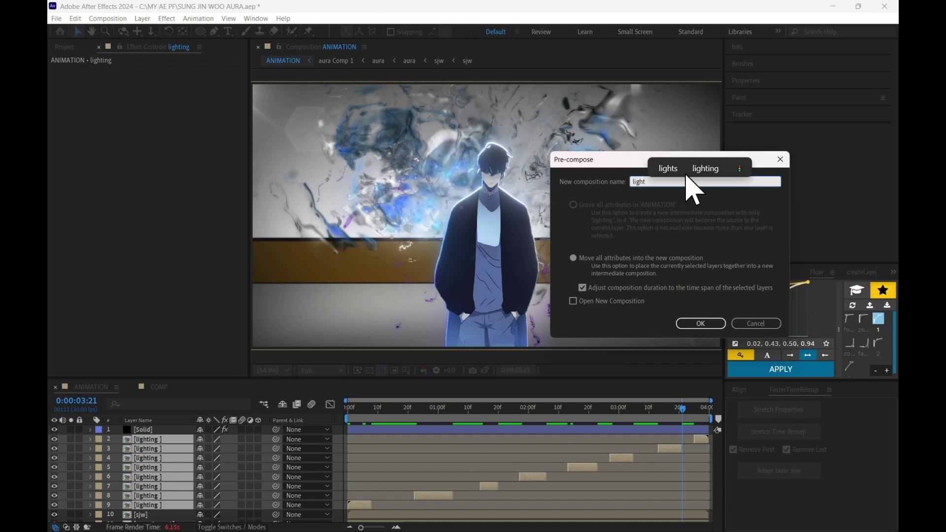
pyautogui.click(702, 169)
pyautogui.click(700, 323)
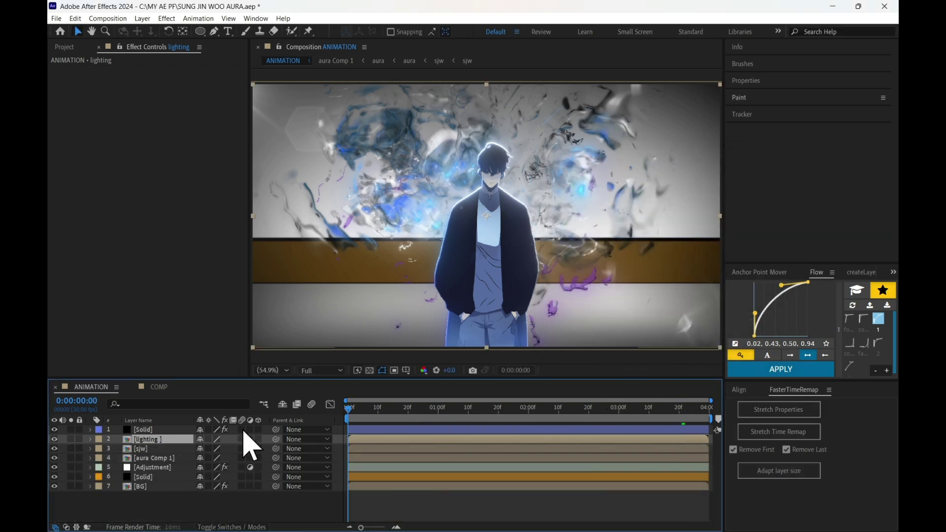
pyautogui.press('space')
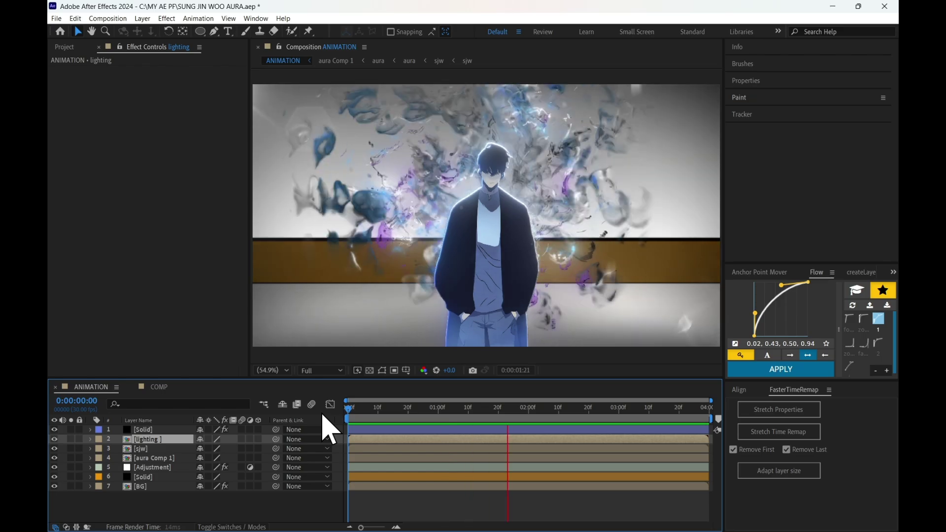
pyautogui.click(400, 408)
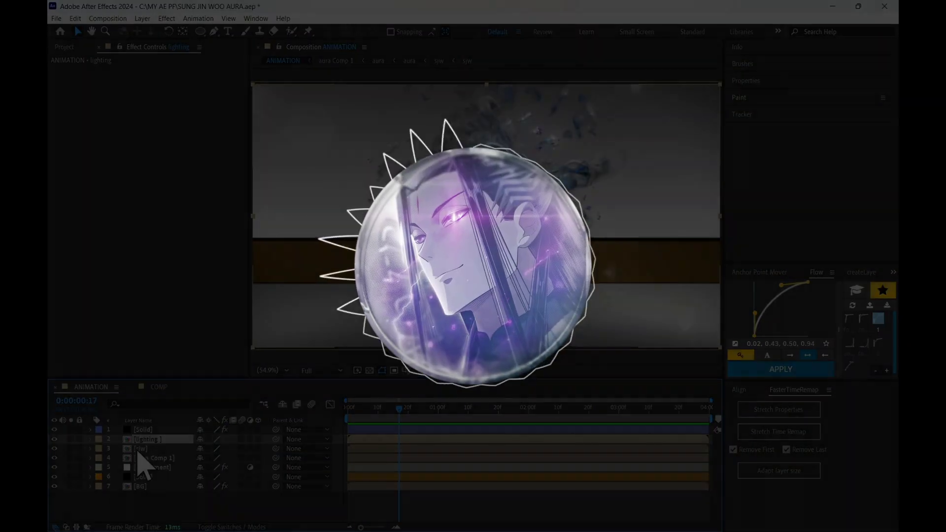